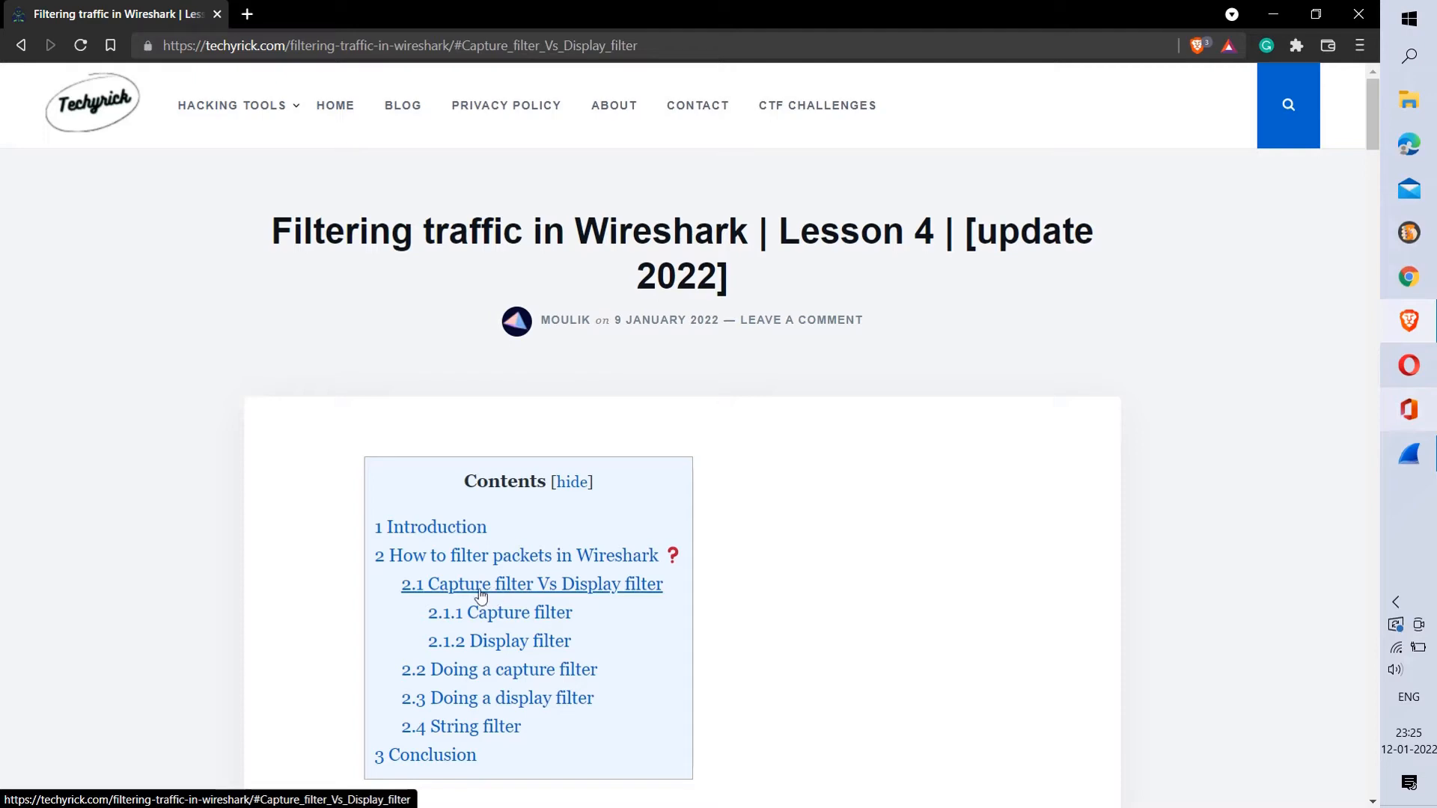
# Step: Read the article's explanation of capture filters versus display filters, and switch to Wireshark
pyautogui.click(552, 589)
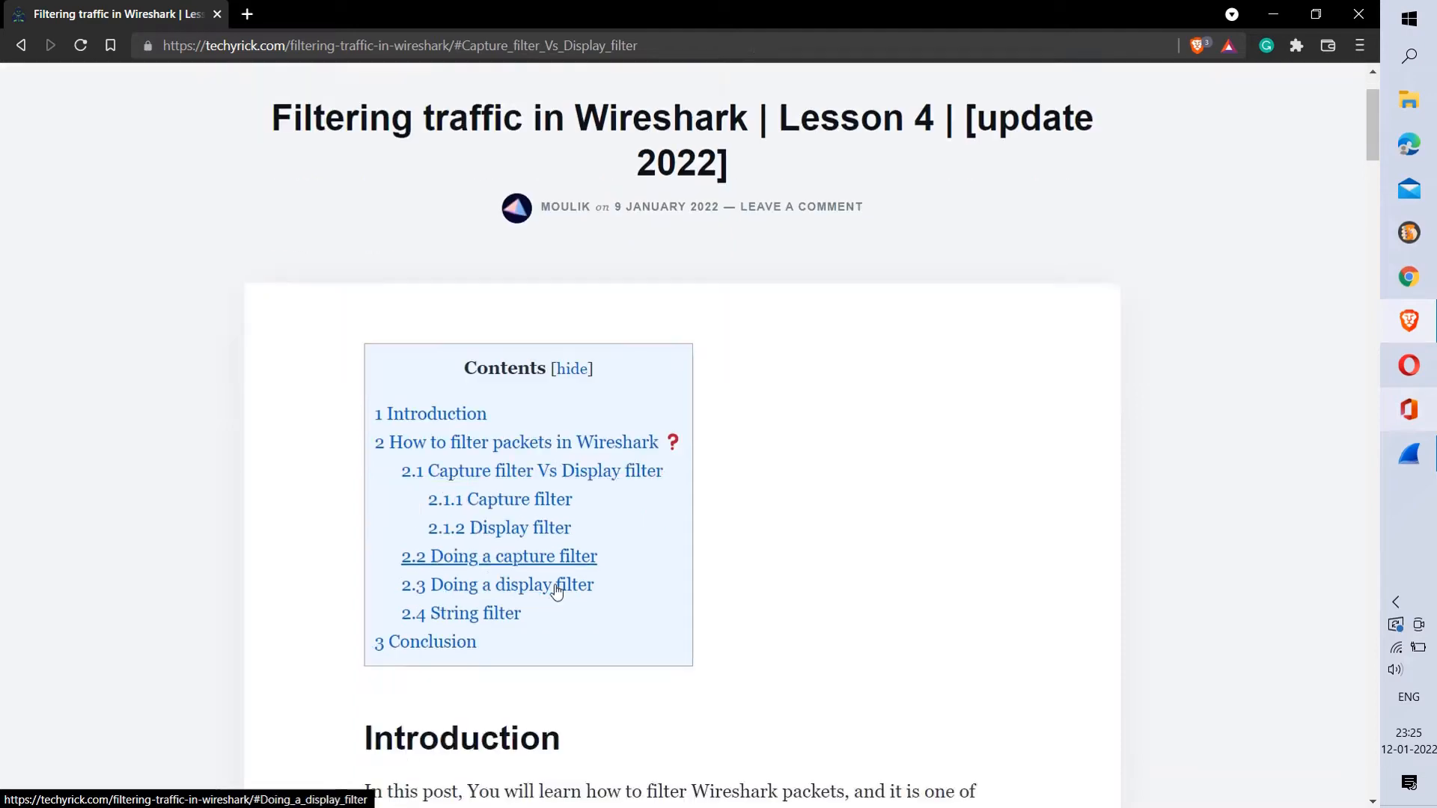
pyautogui.scroll(2, 569, 454)
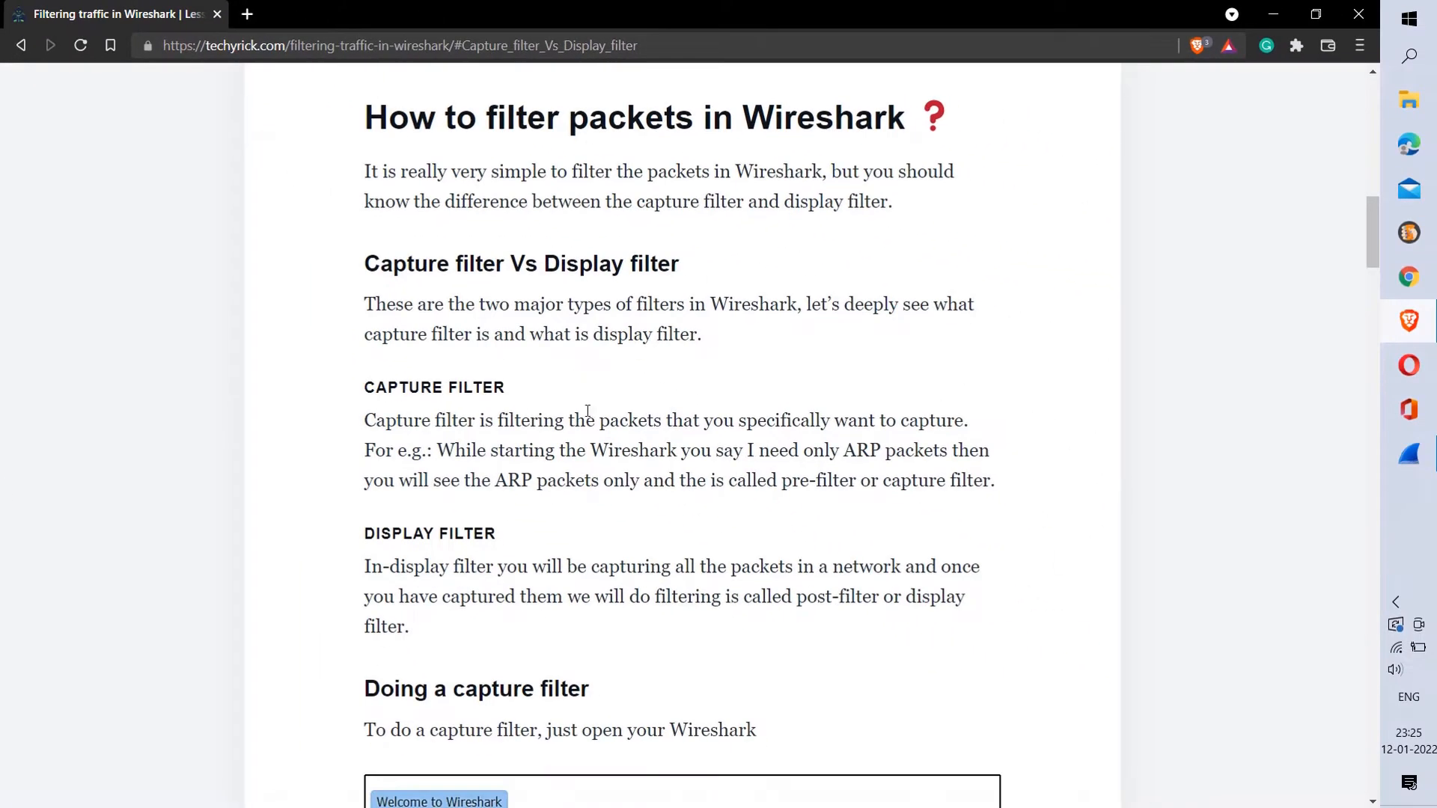
pyautogui.moveTo(365, 418); pyautogui.dragTo(646, 421)
pyautogui.click(439, 426)
pyautogui.moveTo(781, 480); pyautogui.dragTo(865, 479)
pyautogui.click(787, 467)
pyautogui.click(1427, 467)
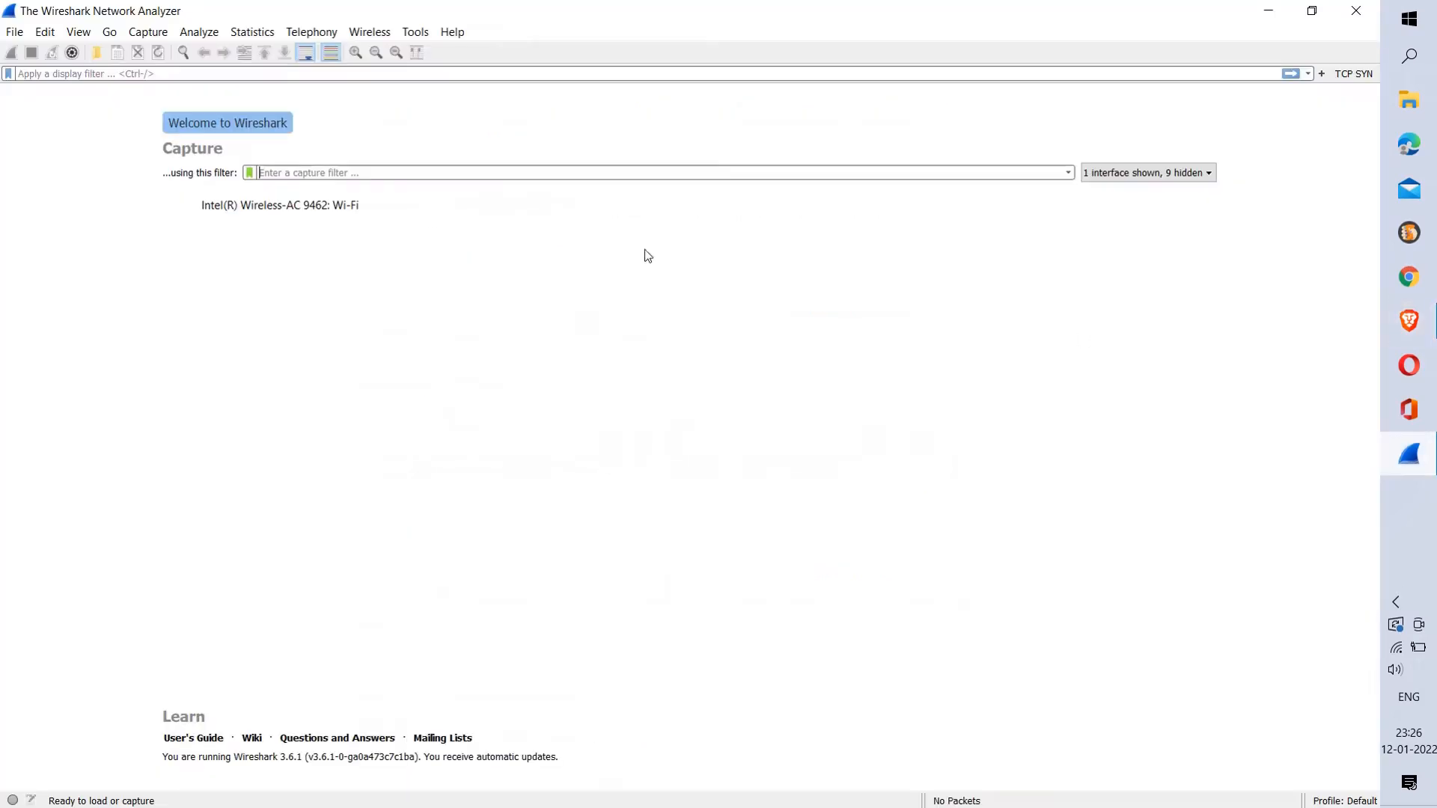
pyautogui.write('arp')
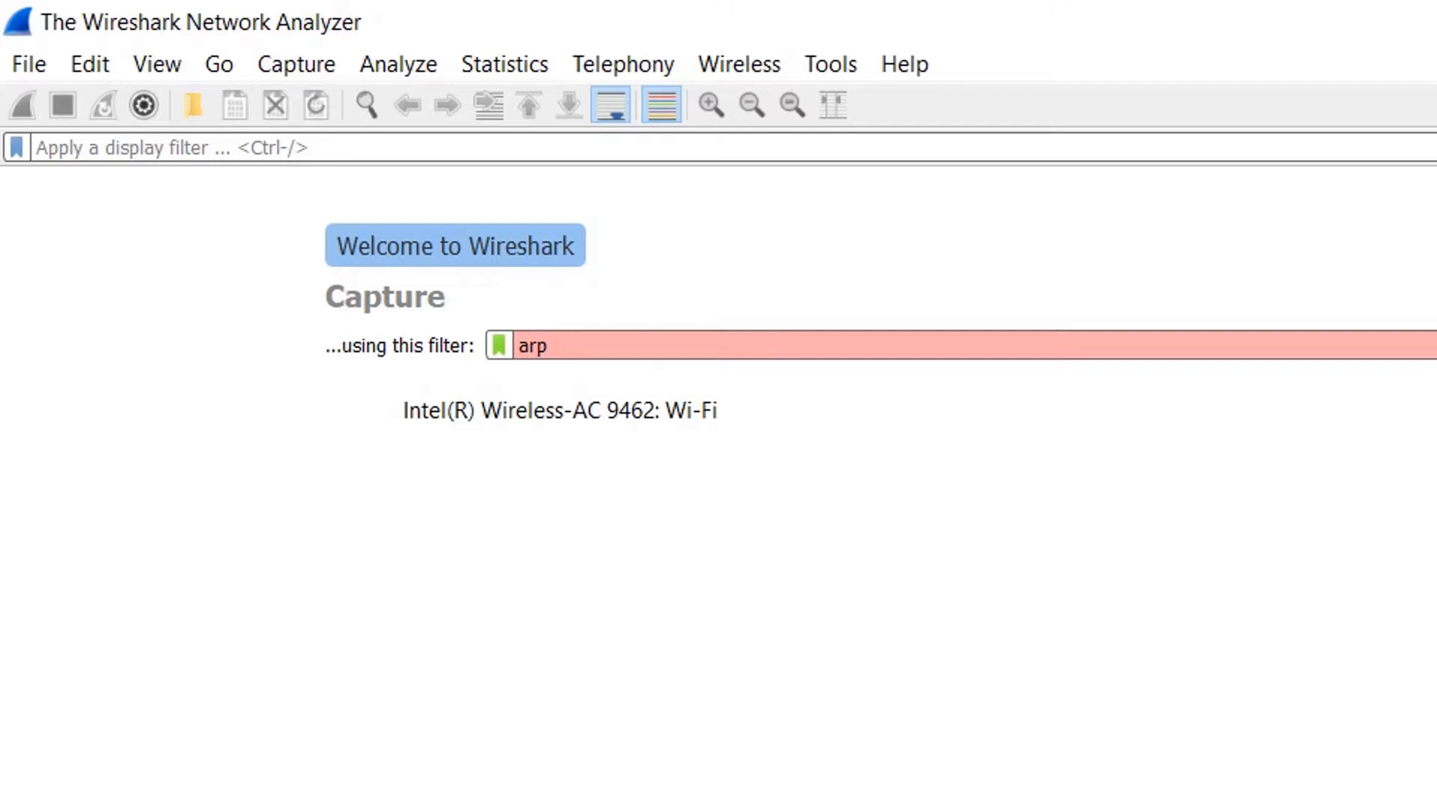
pyautogui.press('Down')
pyautogui.press('Up')
pyautogui.press('Down')
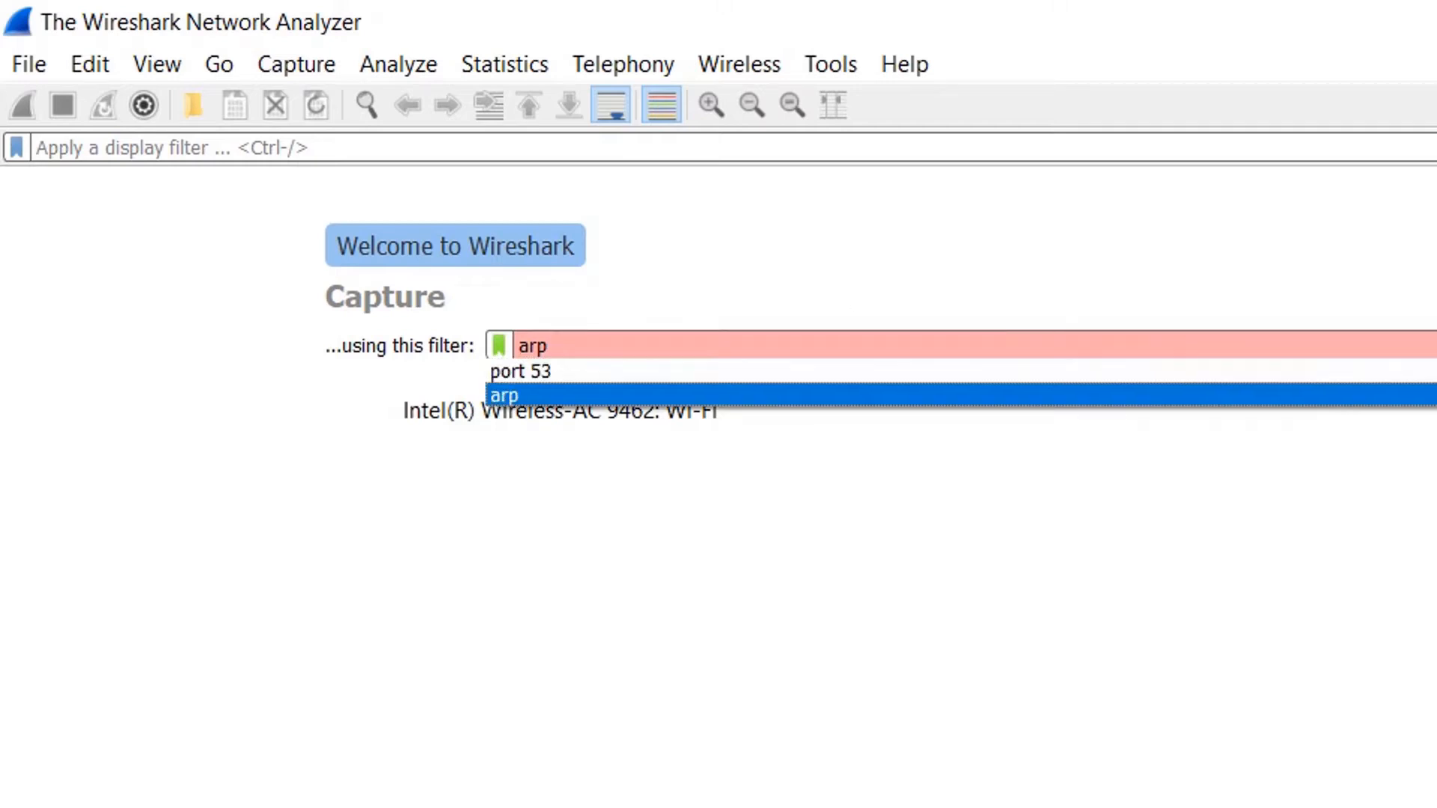
pyautogui.press('Return')
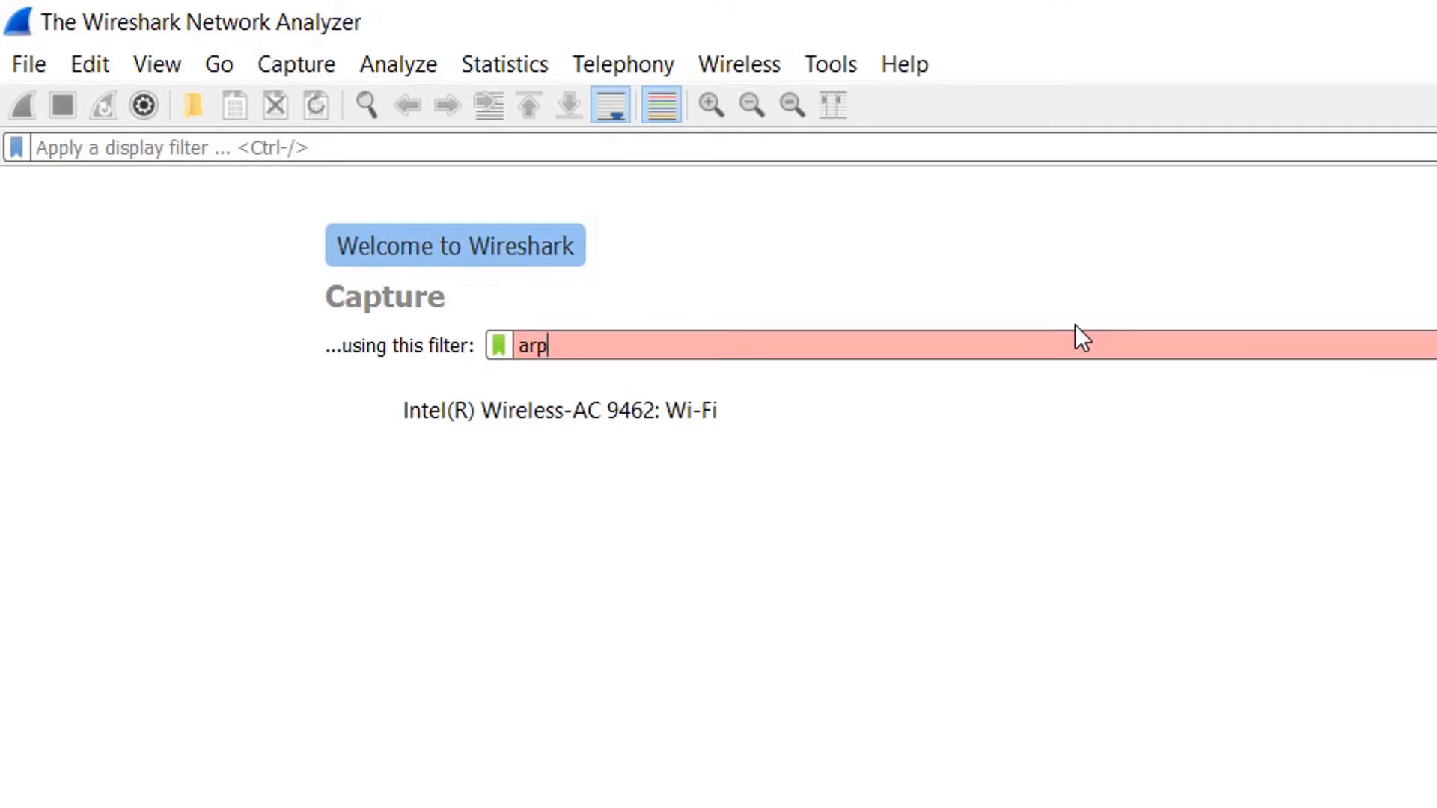
# Step: Start a capture on the Intel(R) Wireless-AC 9462: Wi-Fi interface using the capture filter arp
pyautogui.click(843, 419)
pyautogui.click(841, 340)
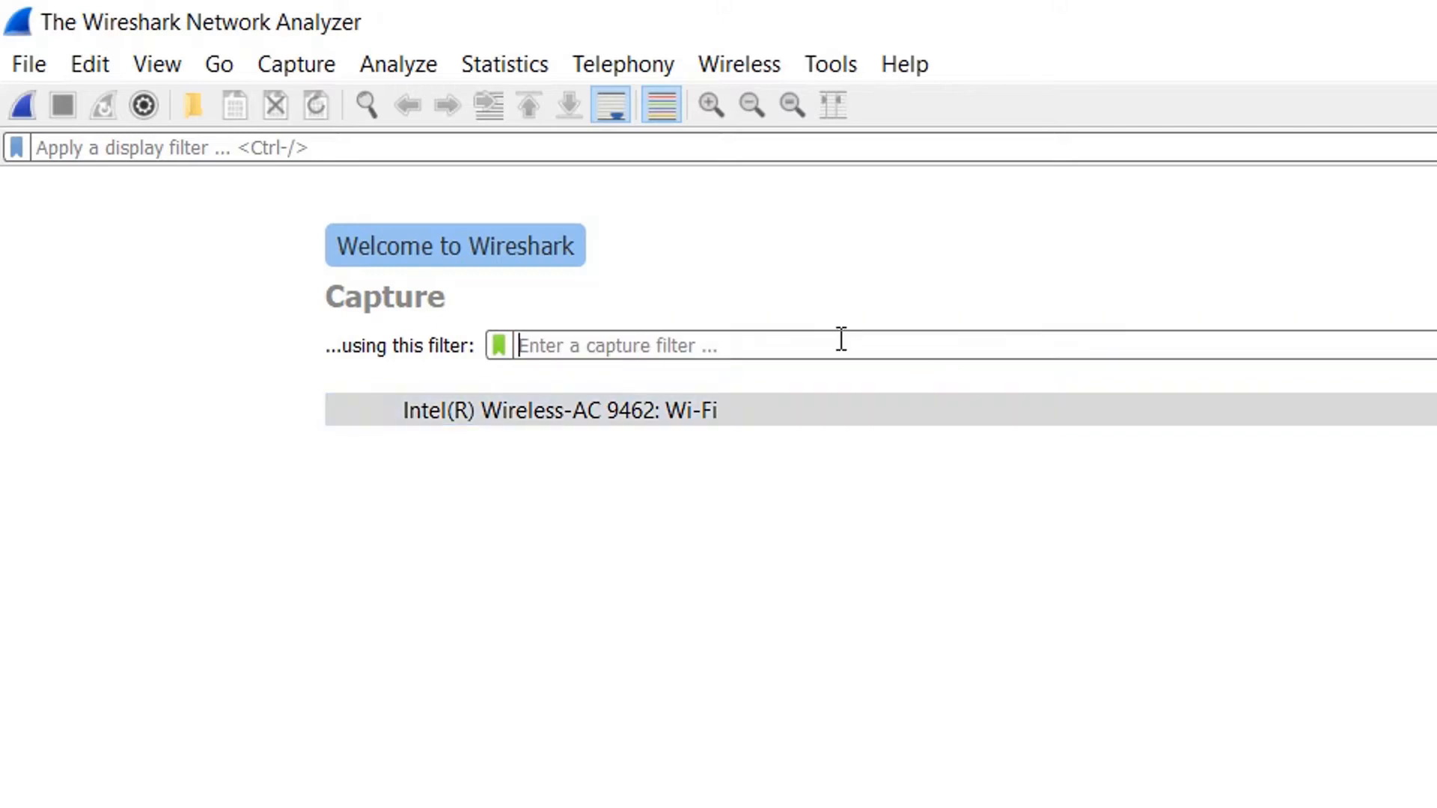
pyautogui.write('arp')
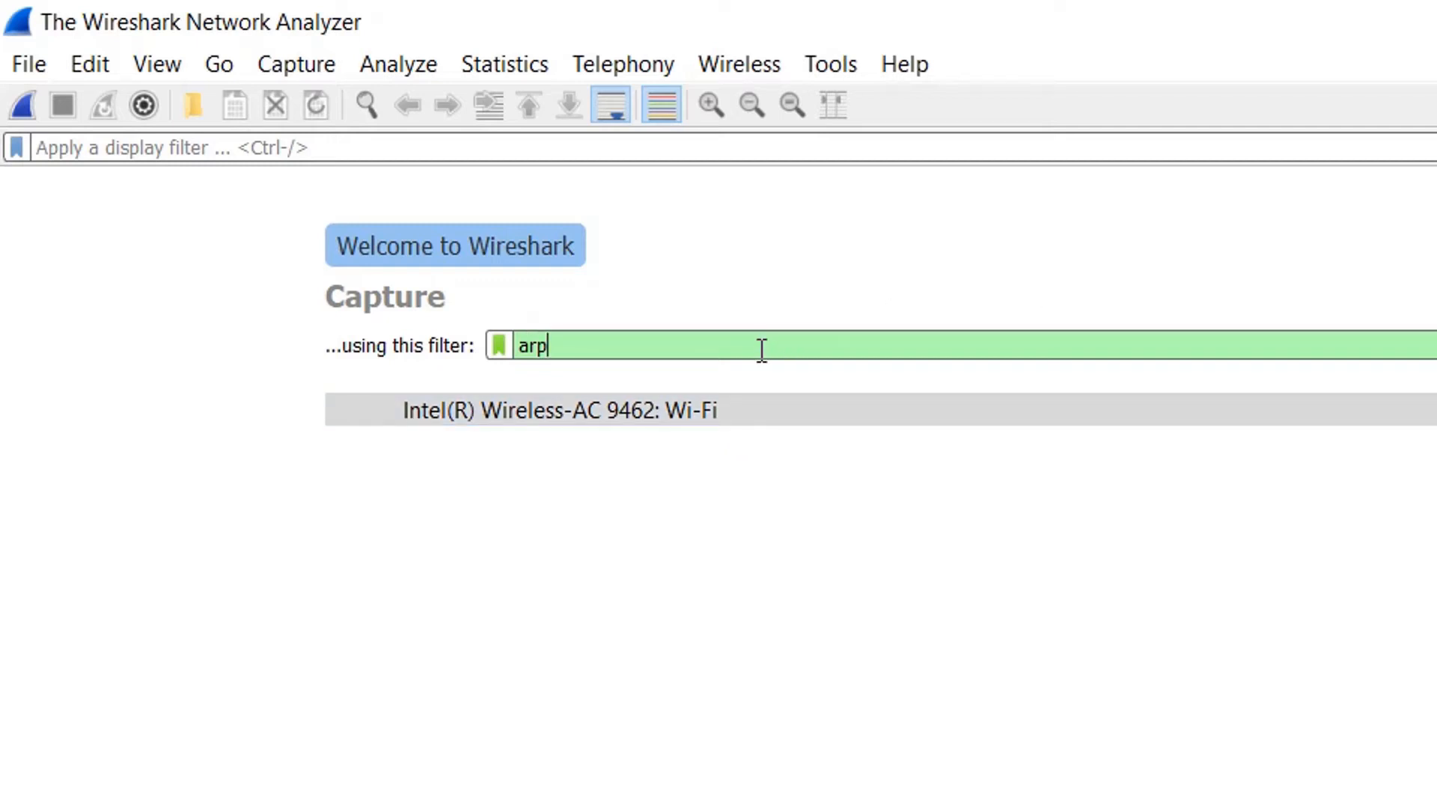
pyautogui.press('Return')
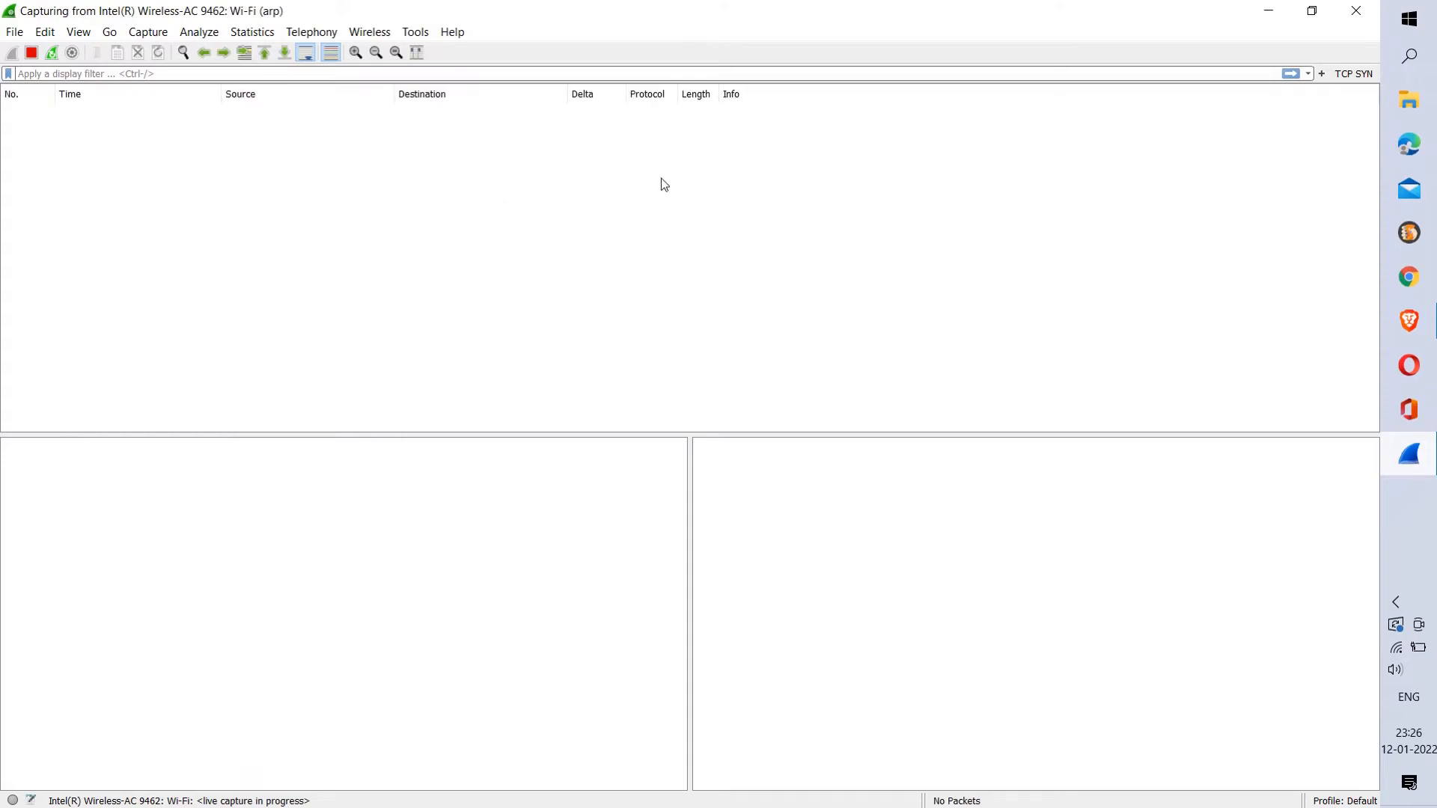
# Step: Check the protocol of the captured packets, and switch back to the browser article's Capture Filter section
pyautogui.click(653, 112)
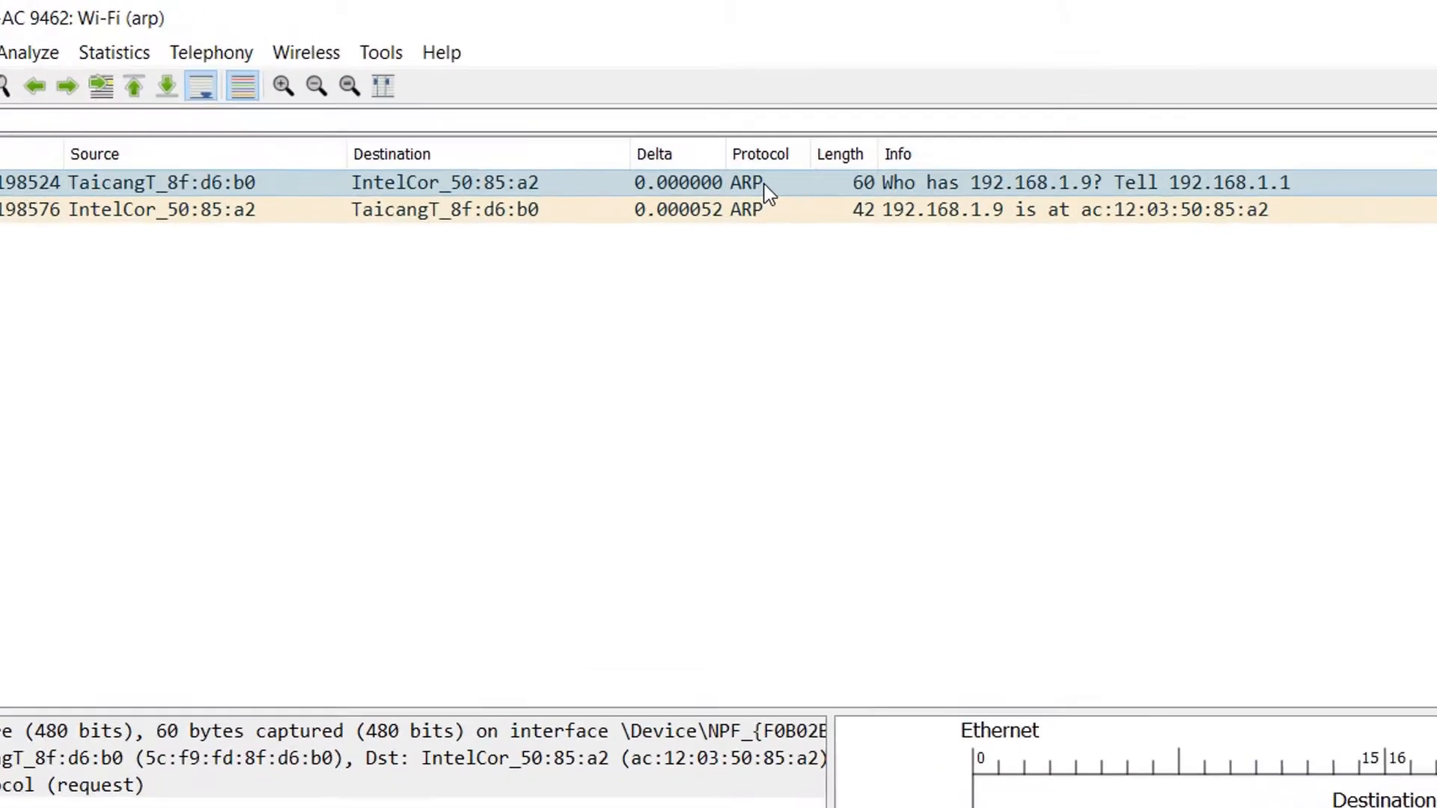
pyautogui.click(765, 207)
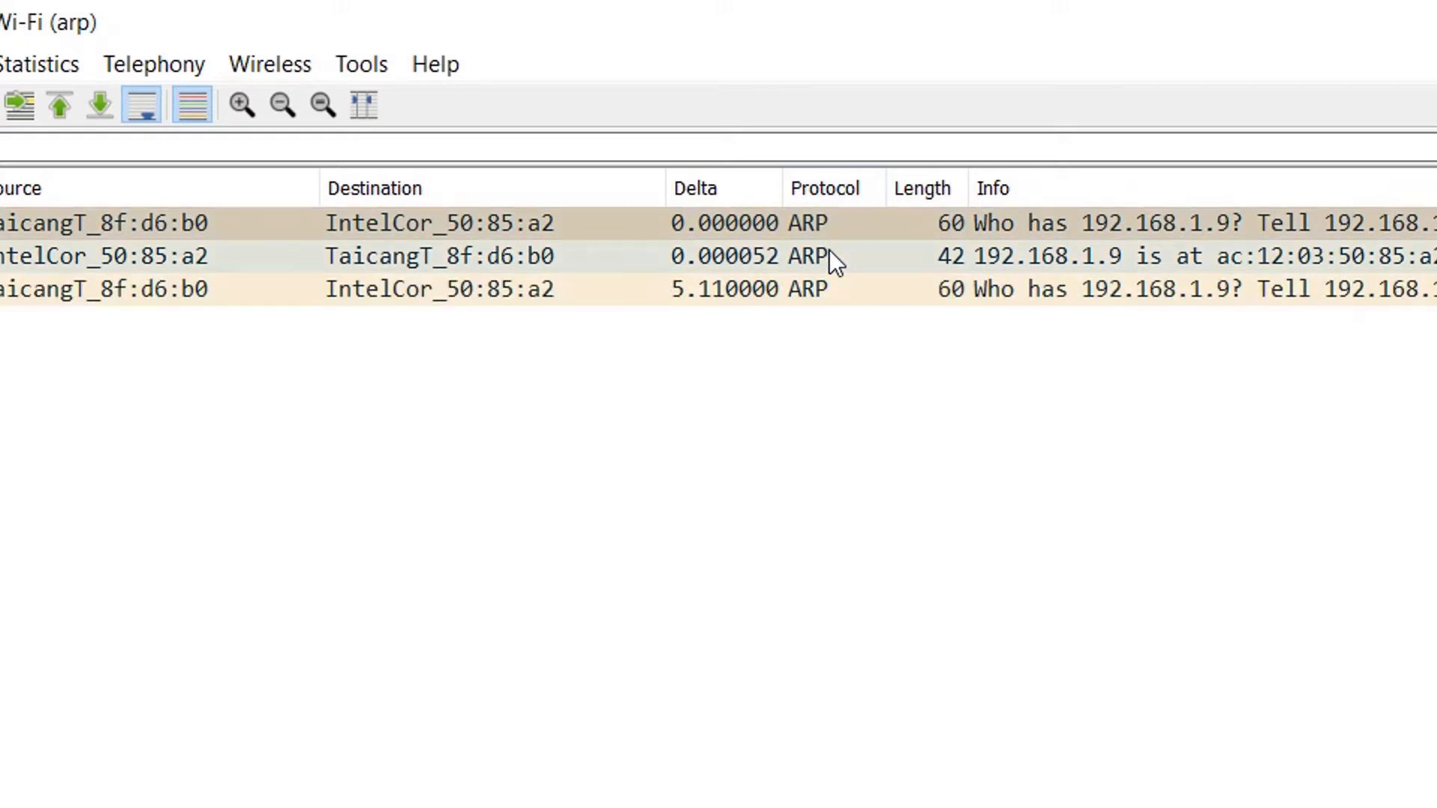
pyautogui.hotkey('alt', 'Tab')
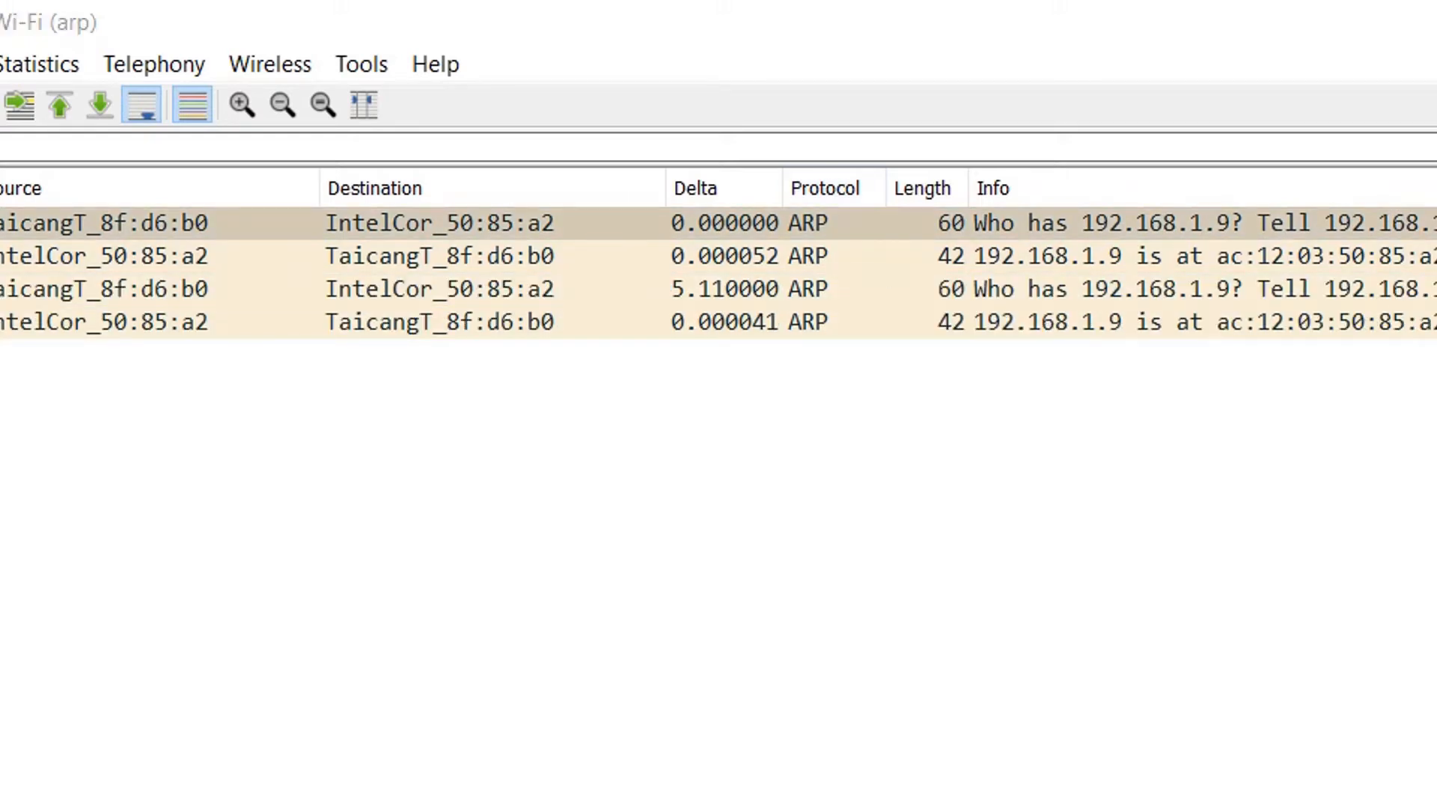
pyautogui.moveTo(250, 751); pyautogui.dragTo(640, 768)
pyautogui.click(640, 768)
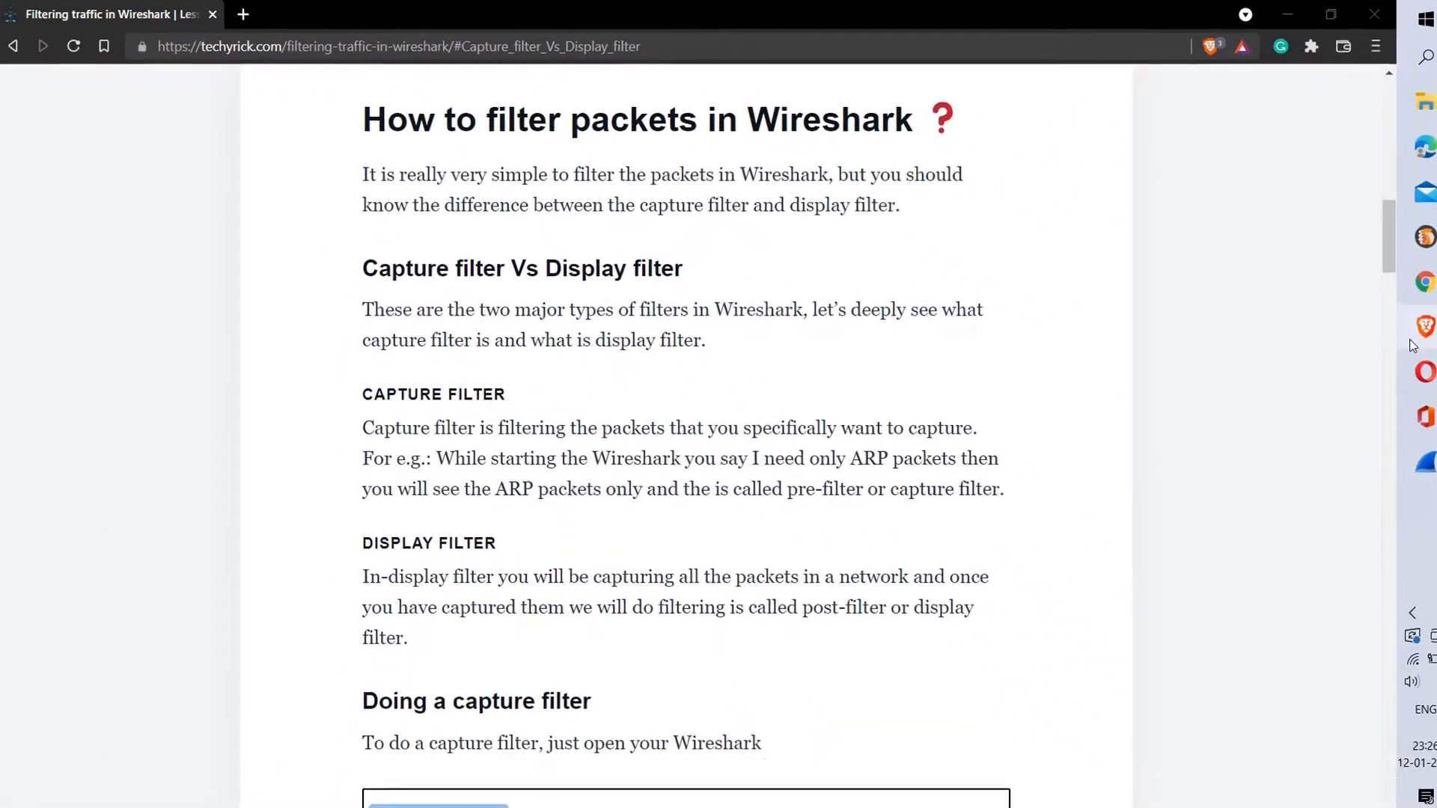
pyautogui.moveTo(328, 388); pyautogui.dragTo(598, 383)
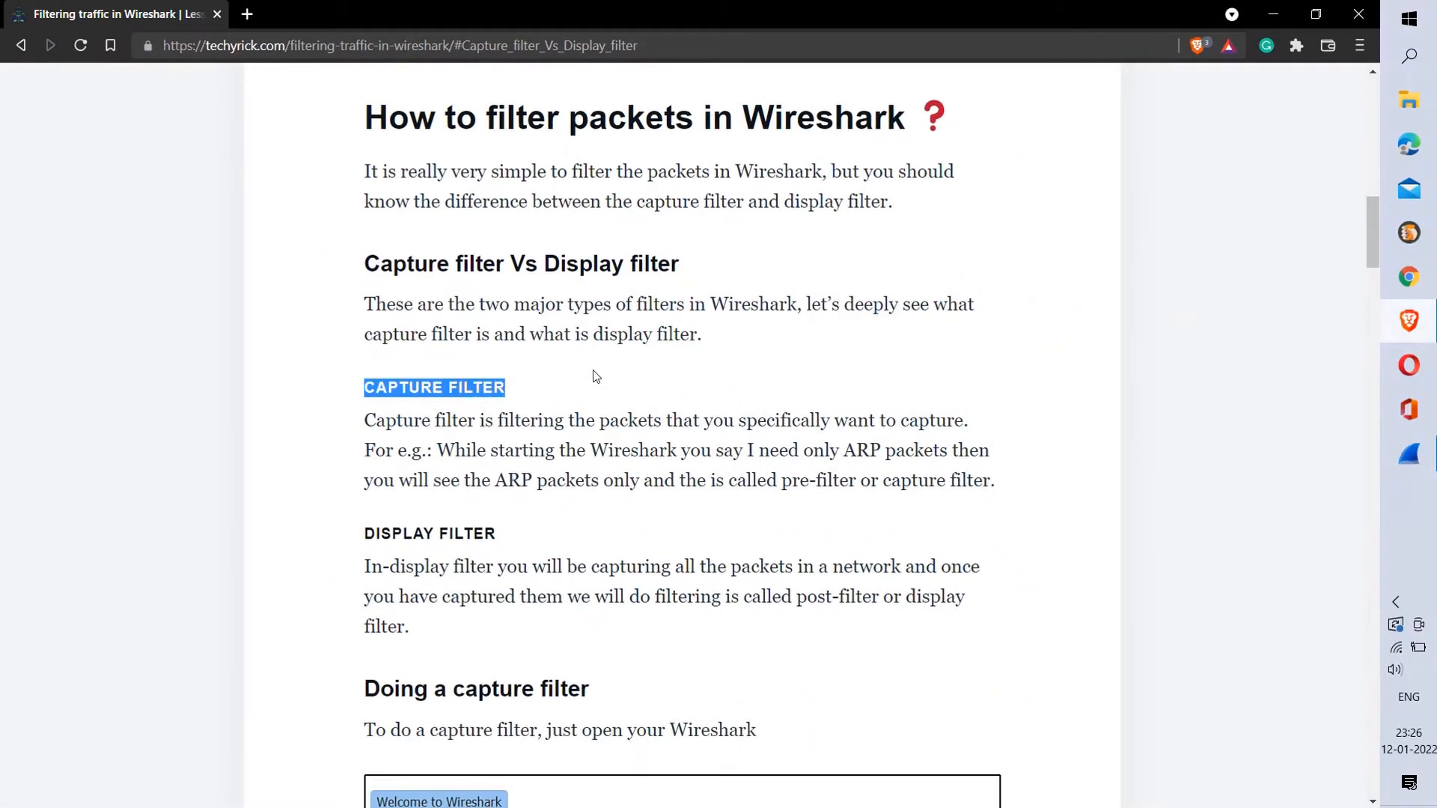
pyautogui.click(598, 383)
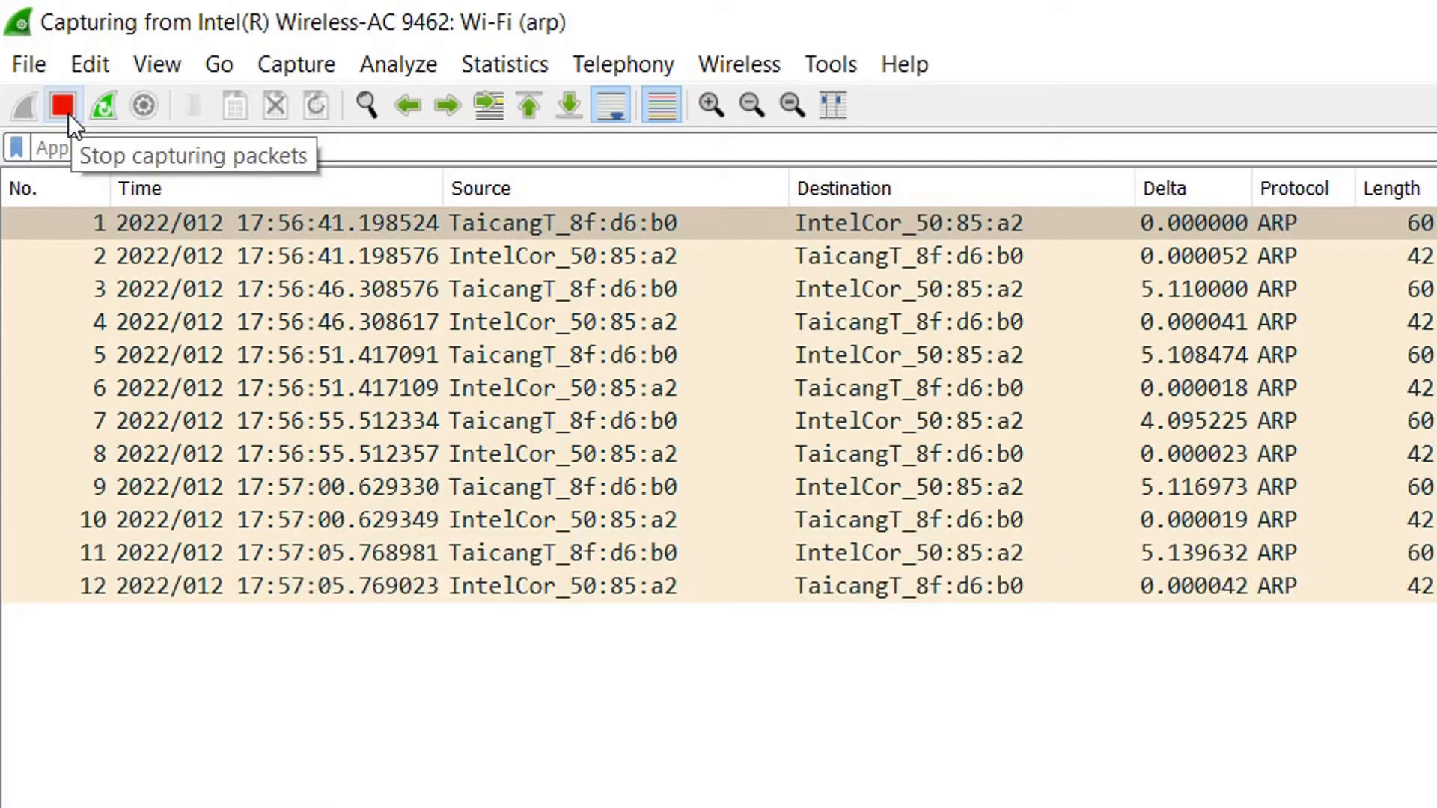
# Step: Stop the ARP capture in Wireshark and browse to the Downloads folder for opening a capture file
pyautogui.click(68, 114)
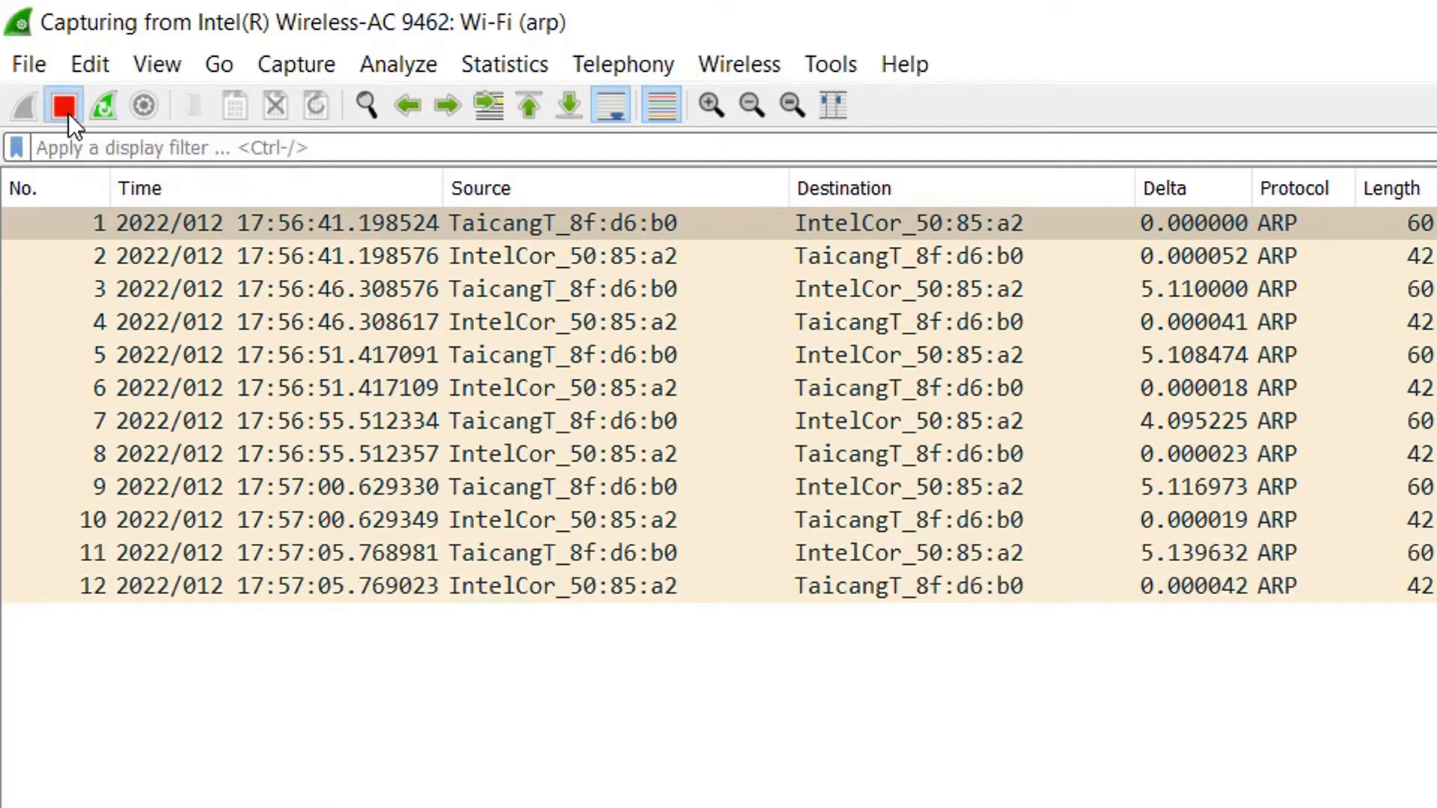
pyautogui.click(34, 69)
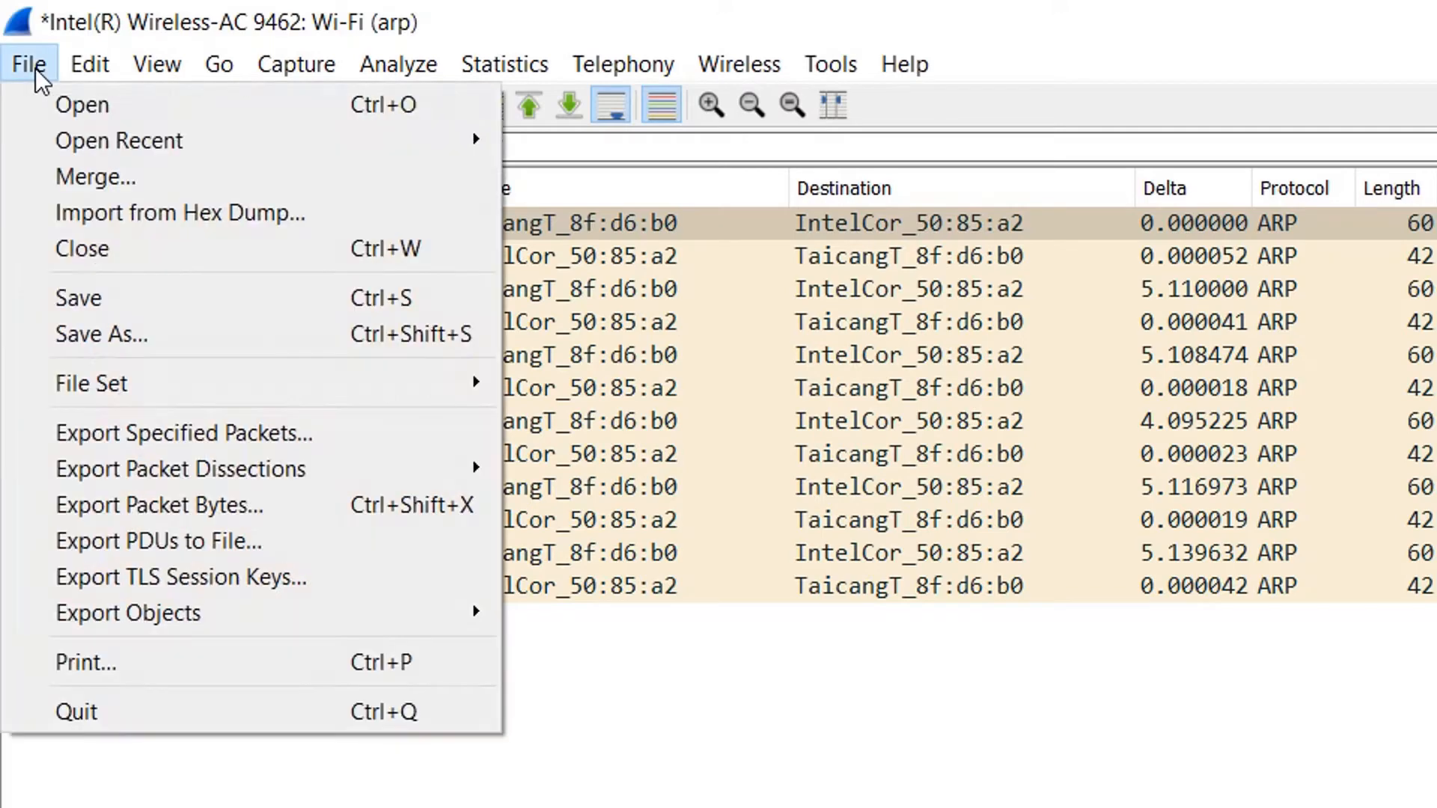
pyautogui.click(63, 105)
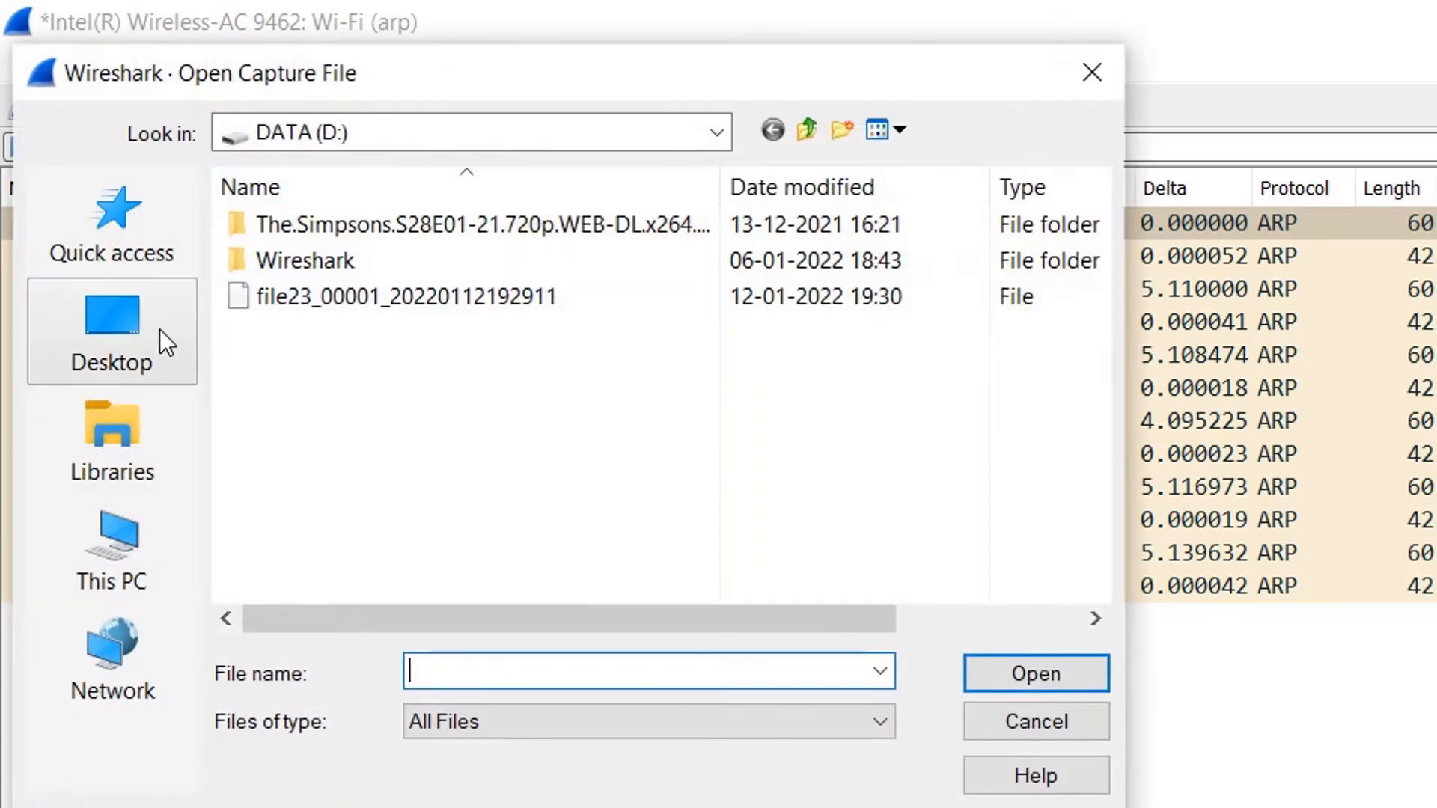
pyautogui.click(142, 341)
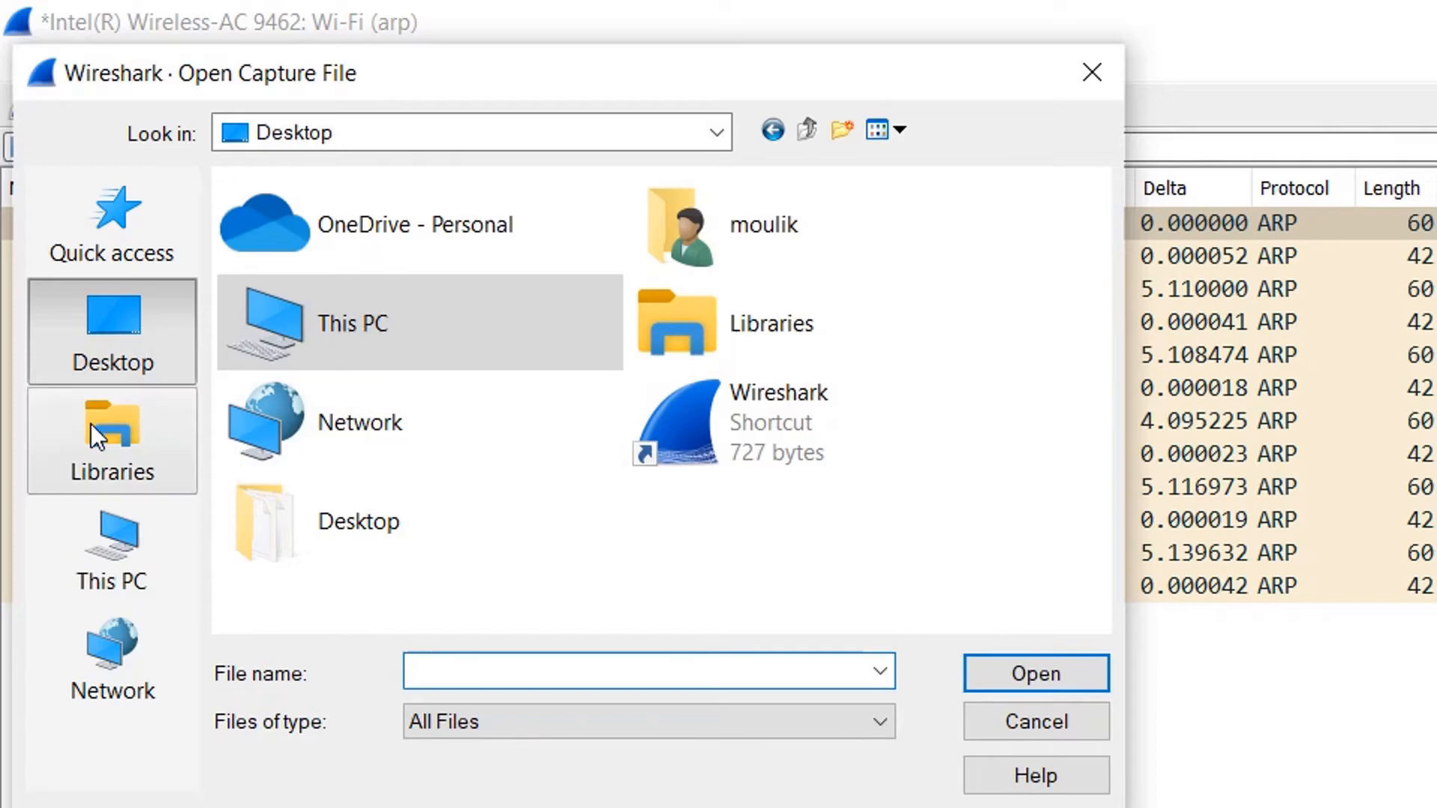
pyautogui.click(114, 546)
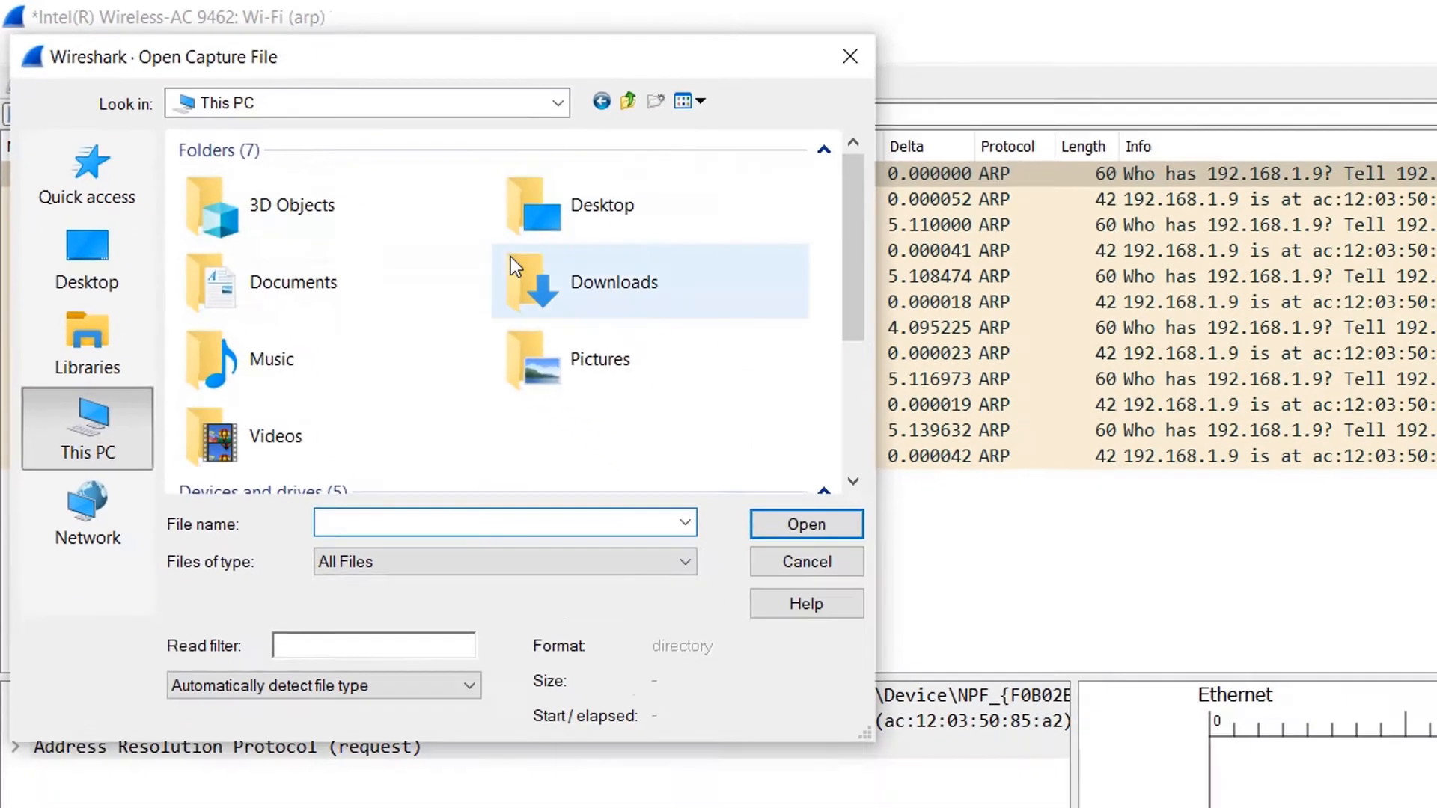
pyautogui.scroll(-3, 538, 351)
pyautogui.scroll(3, 538, 351)
pyautogui.scroll(-3, 538, 351)
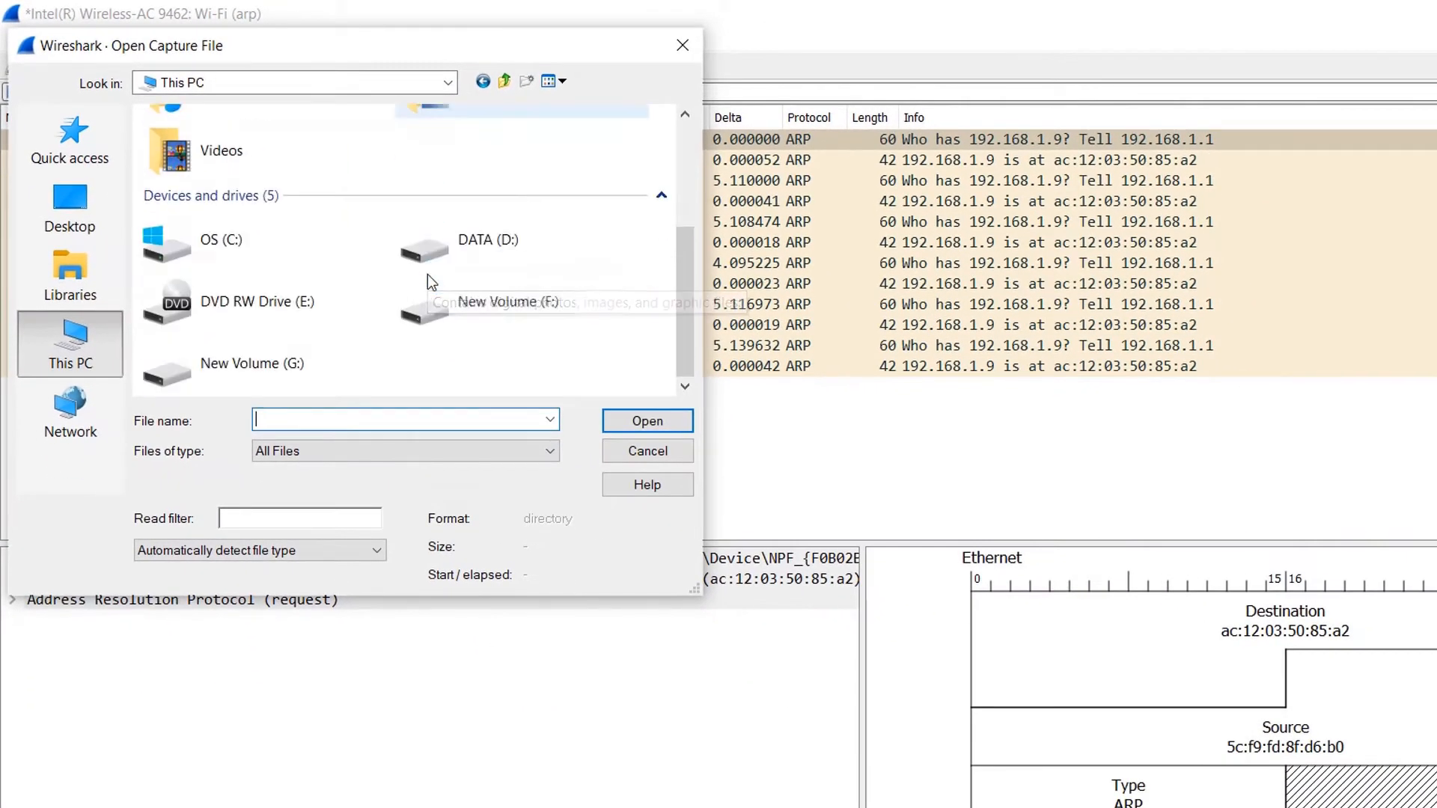
pyautogui.scroll(3, 429, 274)
pyautogui.scroll(-3, 428, 271)
pyautogui.scroll(3, 416, 262)
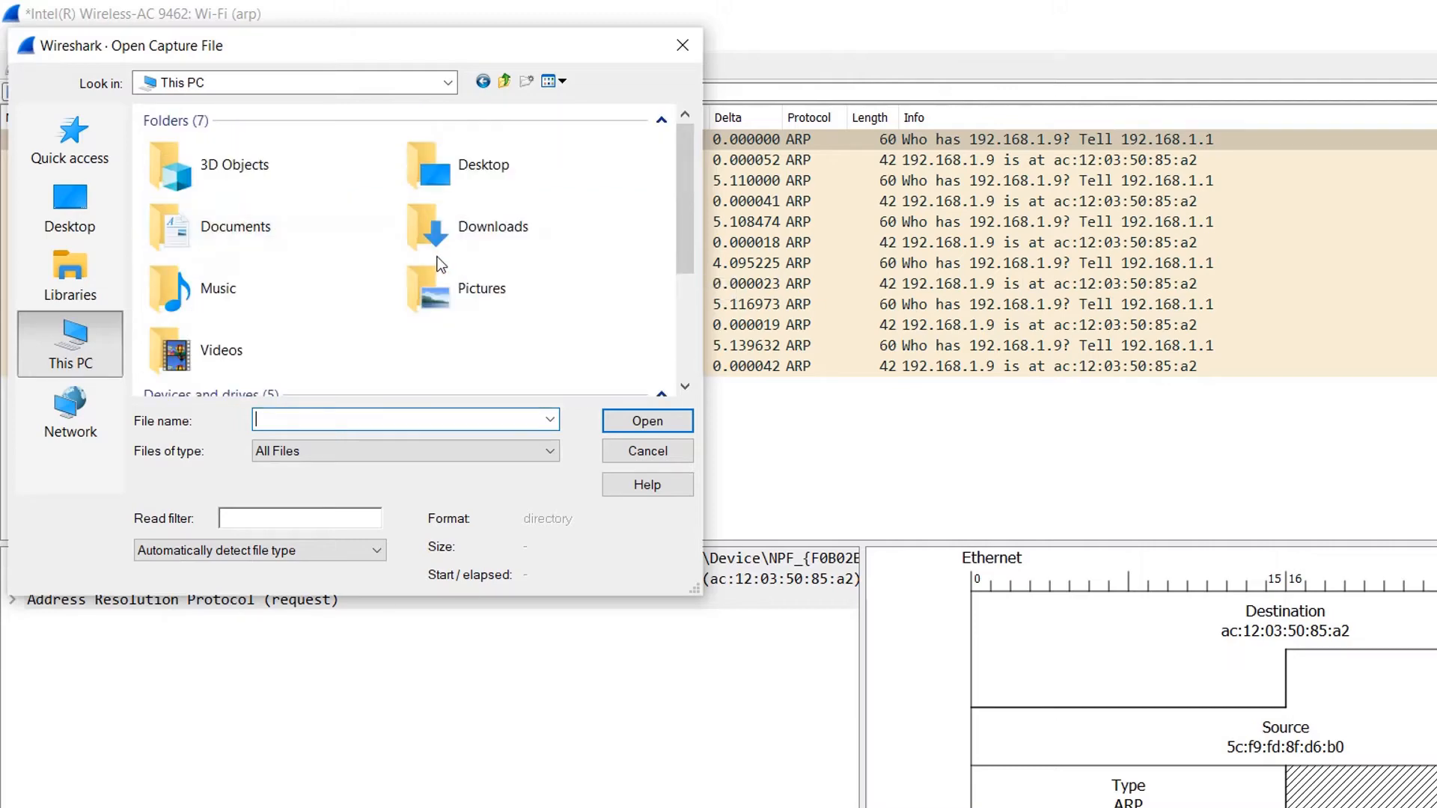
pyautogui.doubleClick(447, 218)
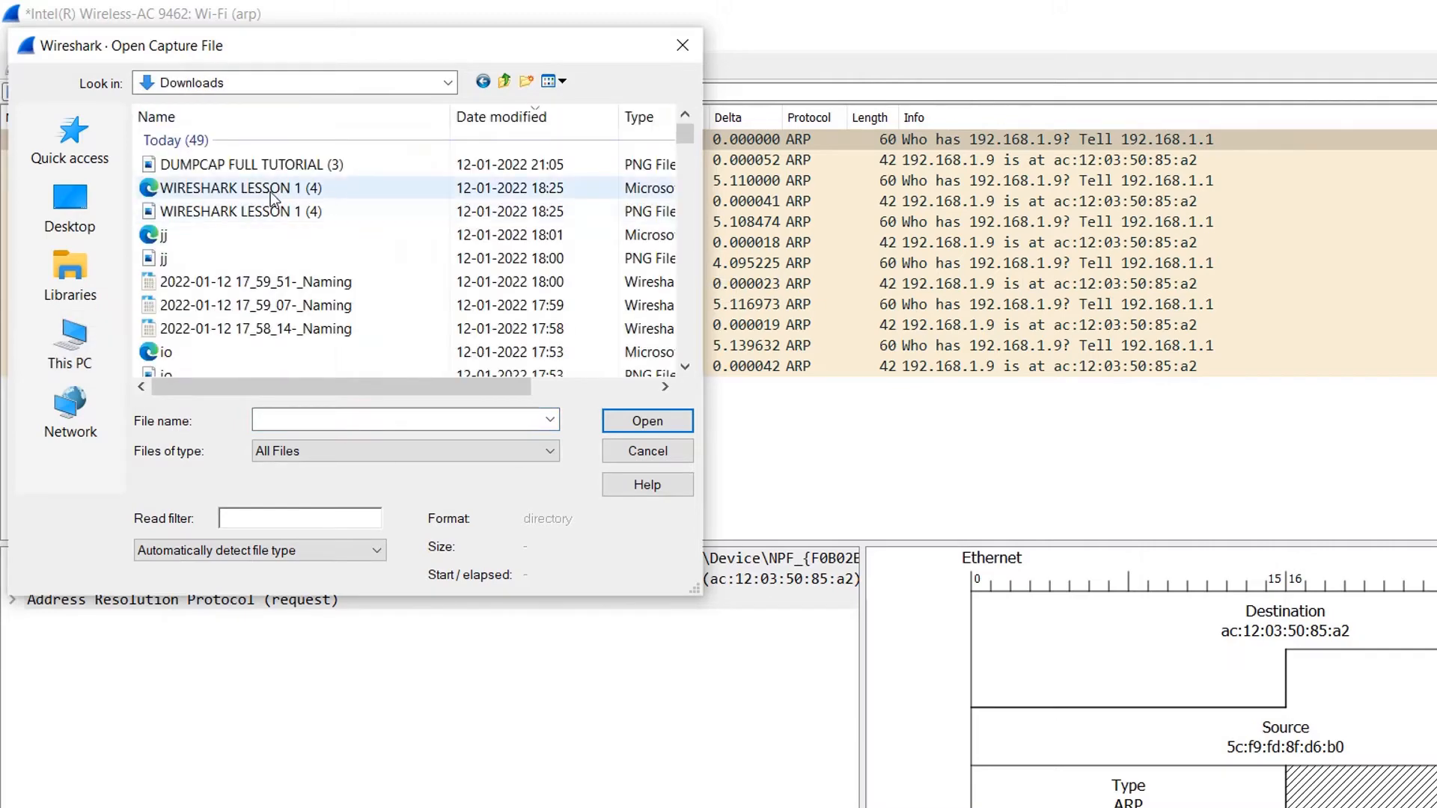
# Step: Open the Naming capture file from Downloads without saving the captured packets, and dismiss the error message
pyautogui.scroll(-3, 284, 271)
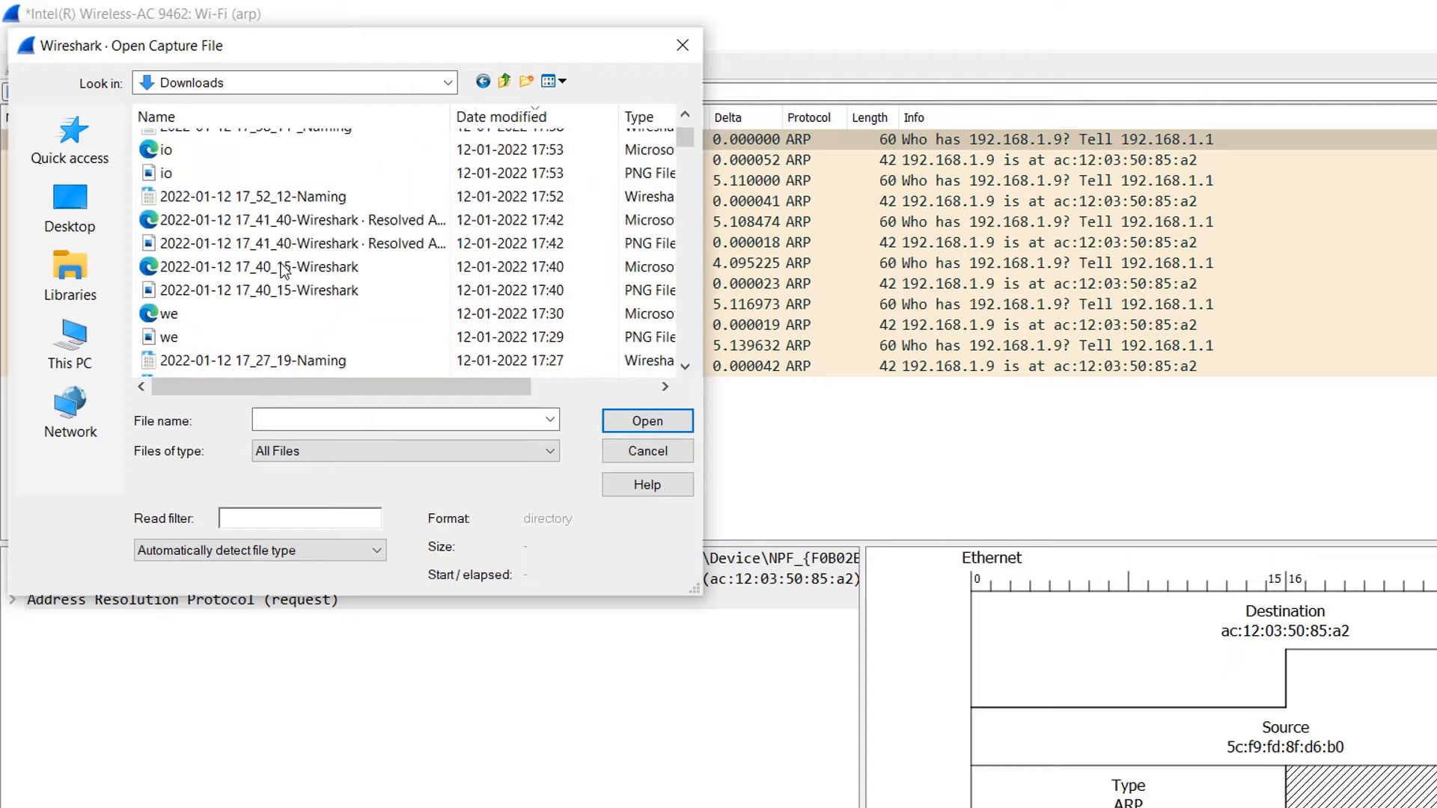
pyautogui.scroll(-3, 284, 271)
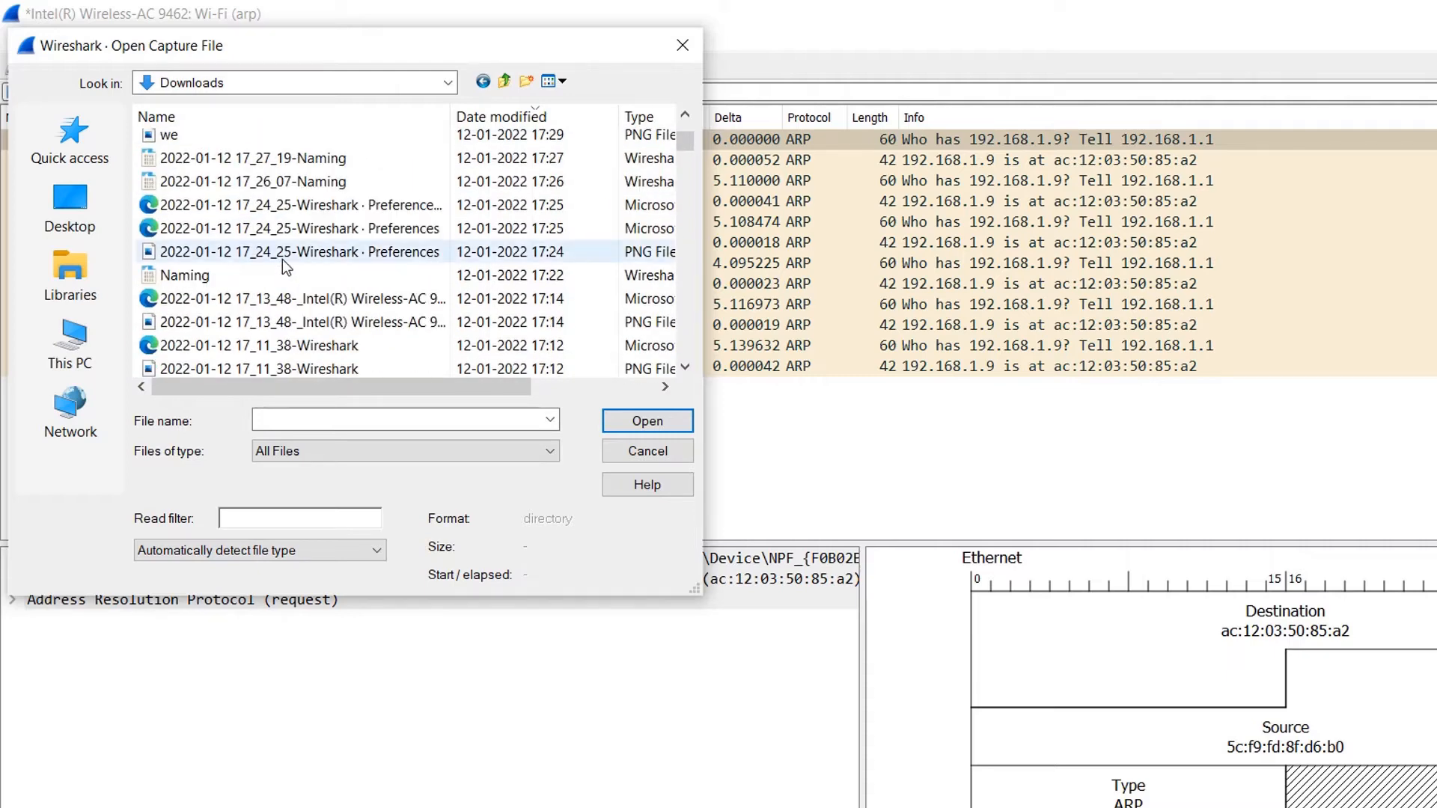
pyautogui.scroll(-3, 282, 260)
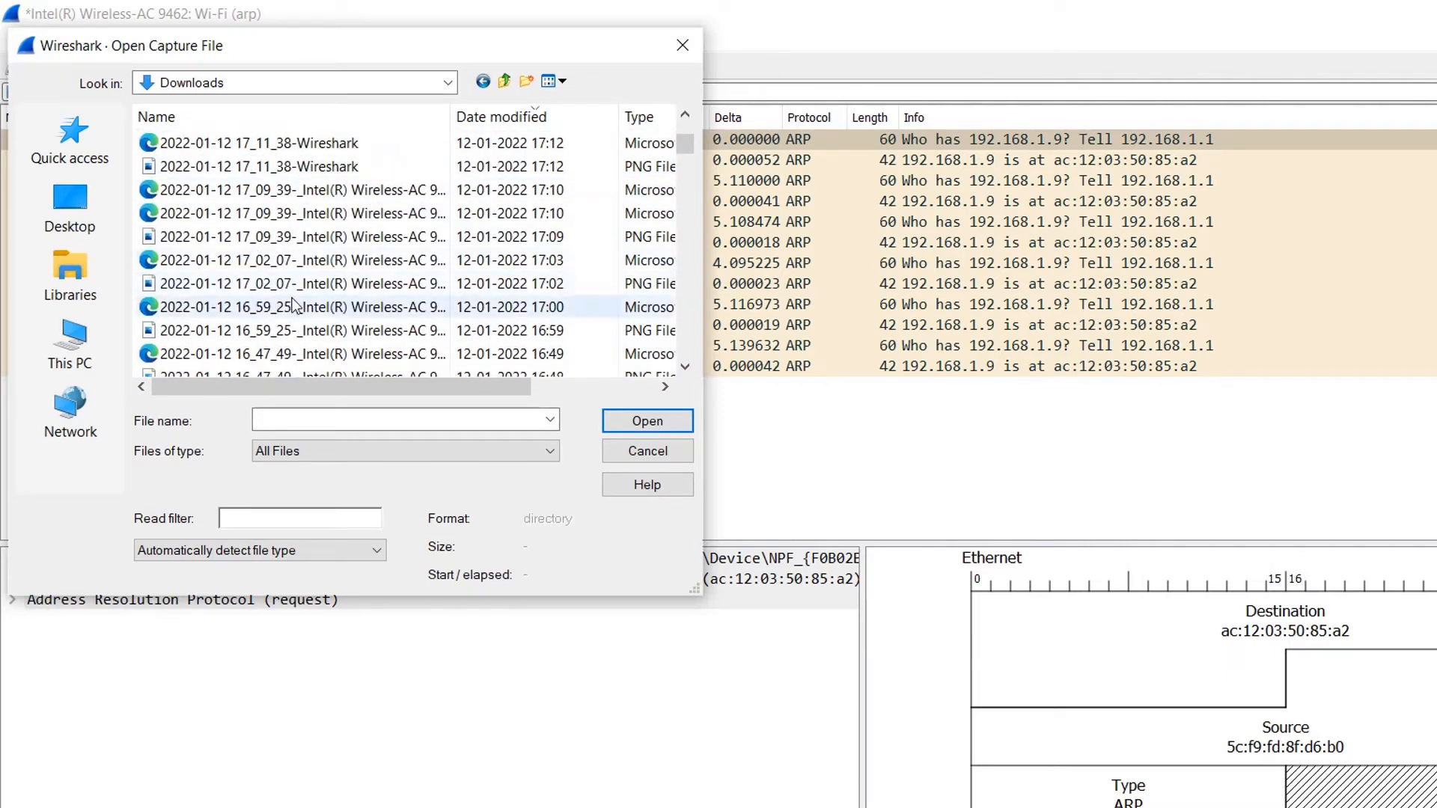
pyautogui.scroll(-2, 295, 307)
pyautogui.scroll(-2, 294, 313)
pyautogui.scroll(7, 293, 318)
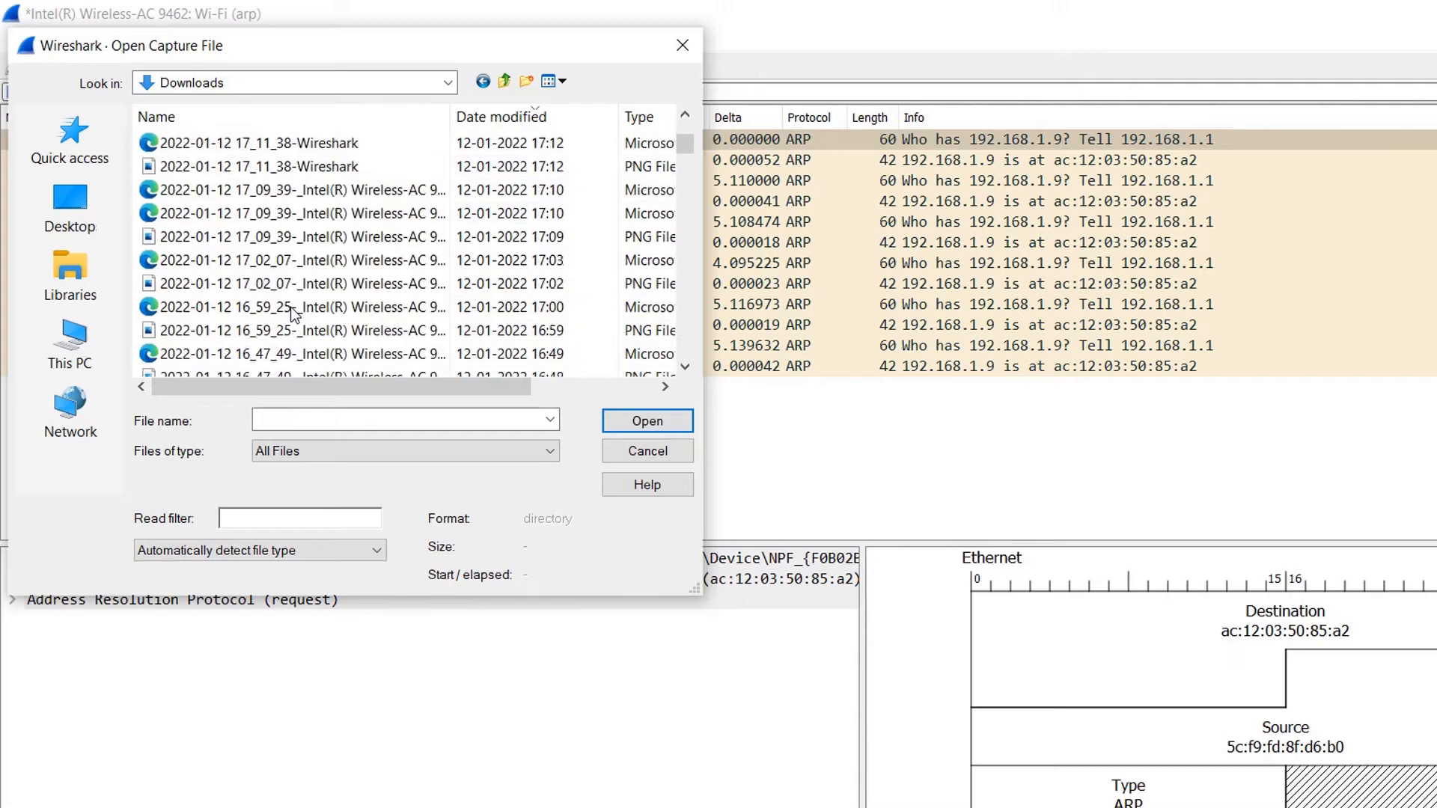
pyautogui.click(270, 282)
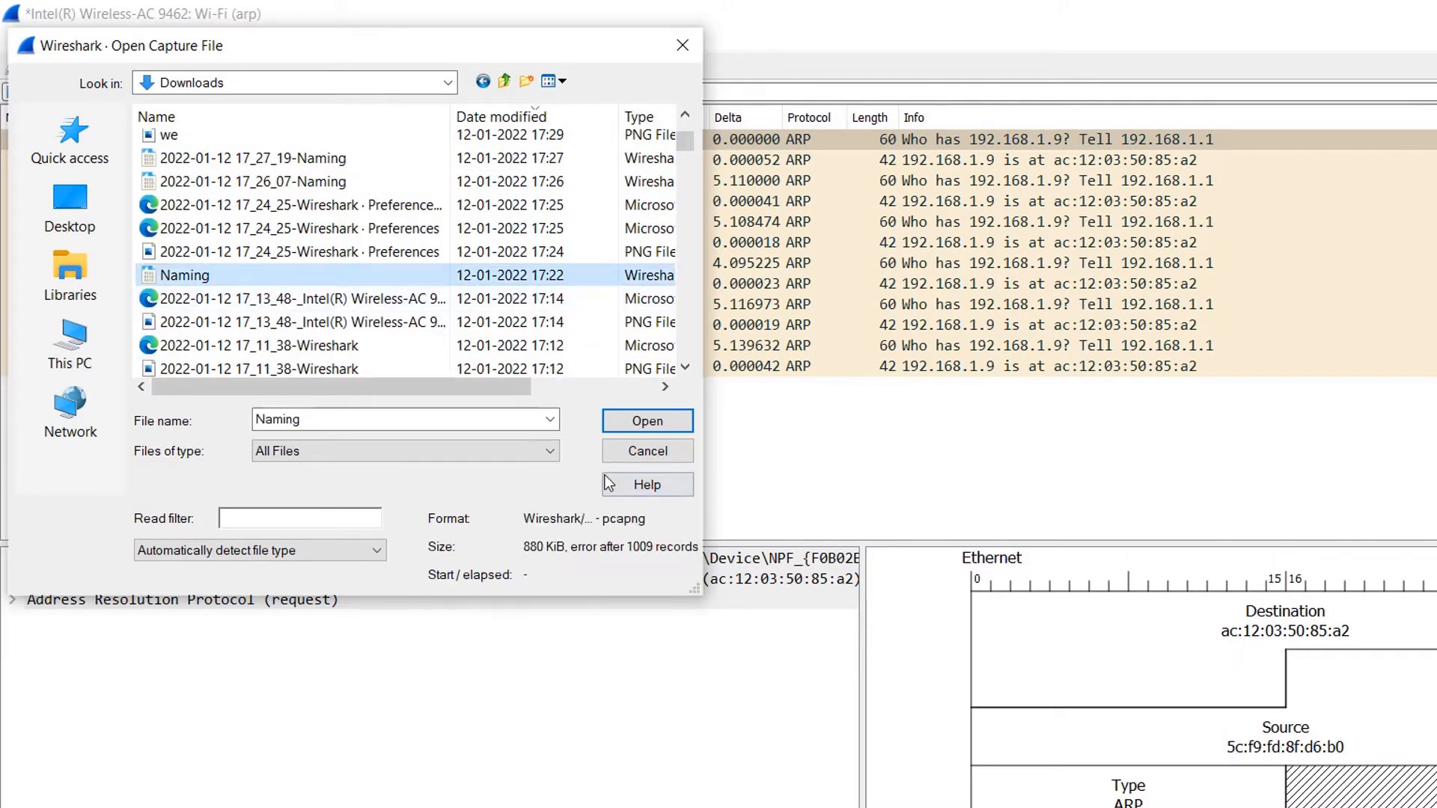
pyautogui.click(629, 421)
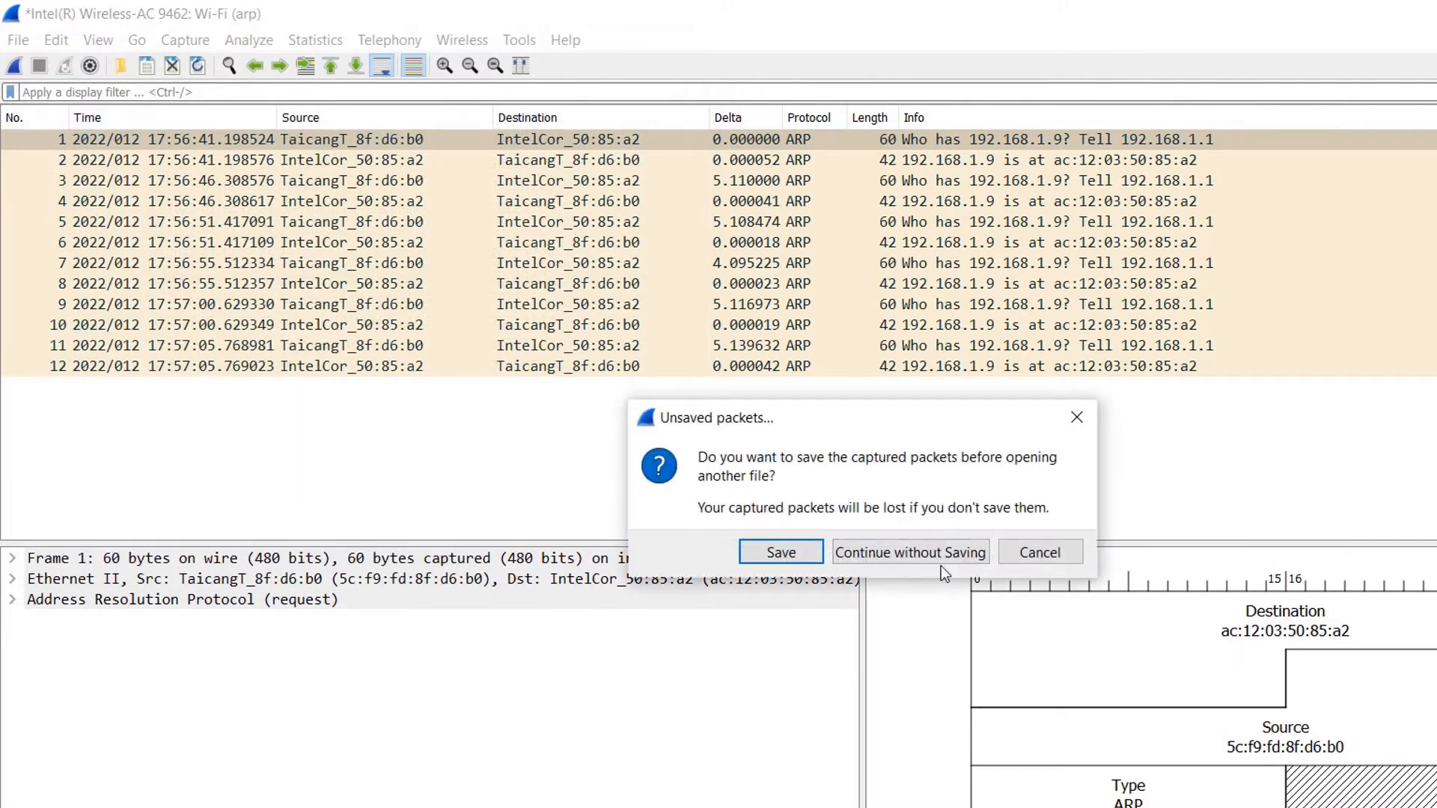
pyautogui.click(901, 551)
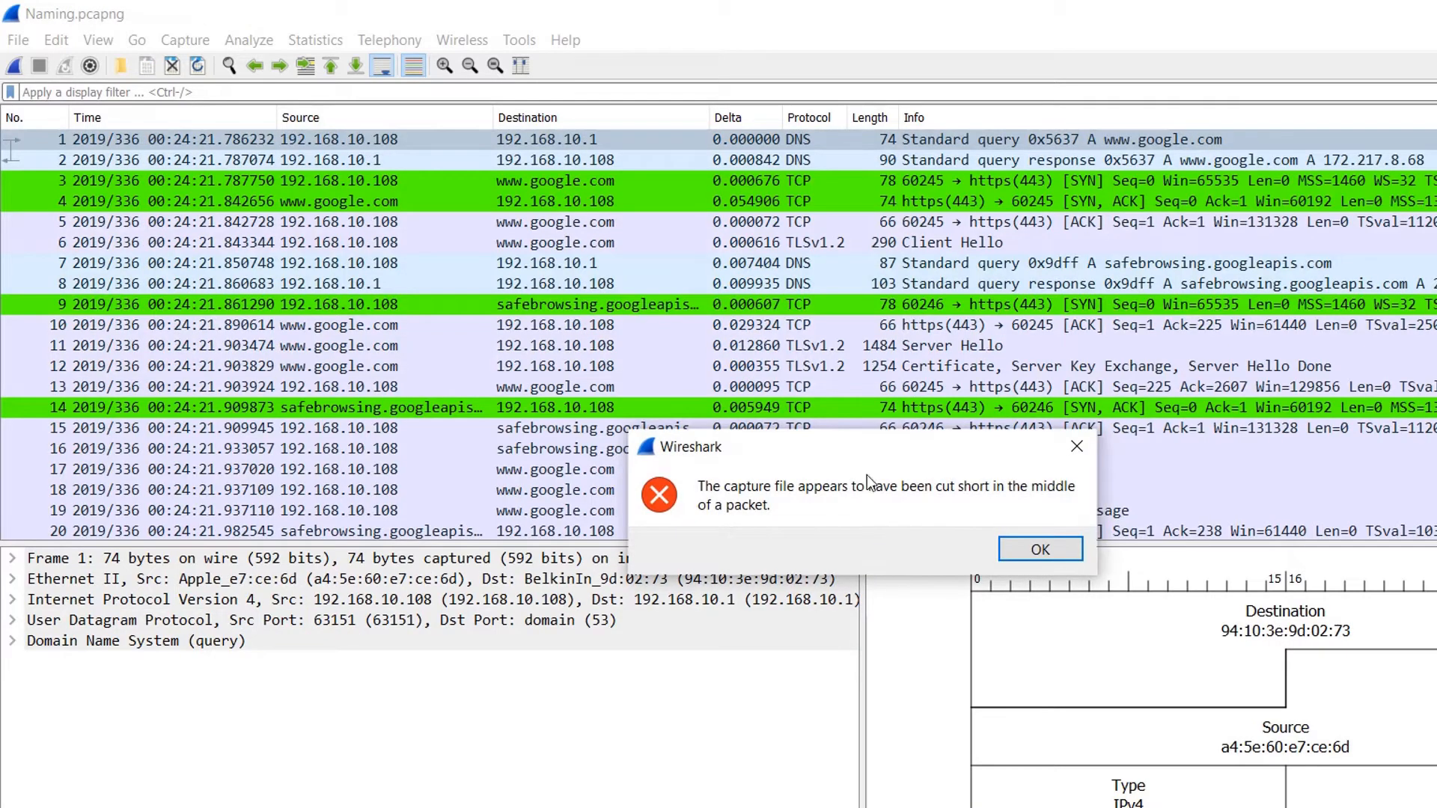
pyautogui.click(1075, 447)
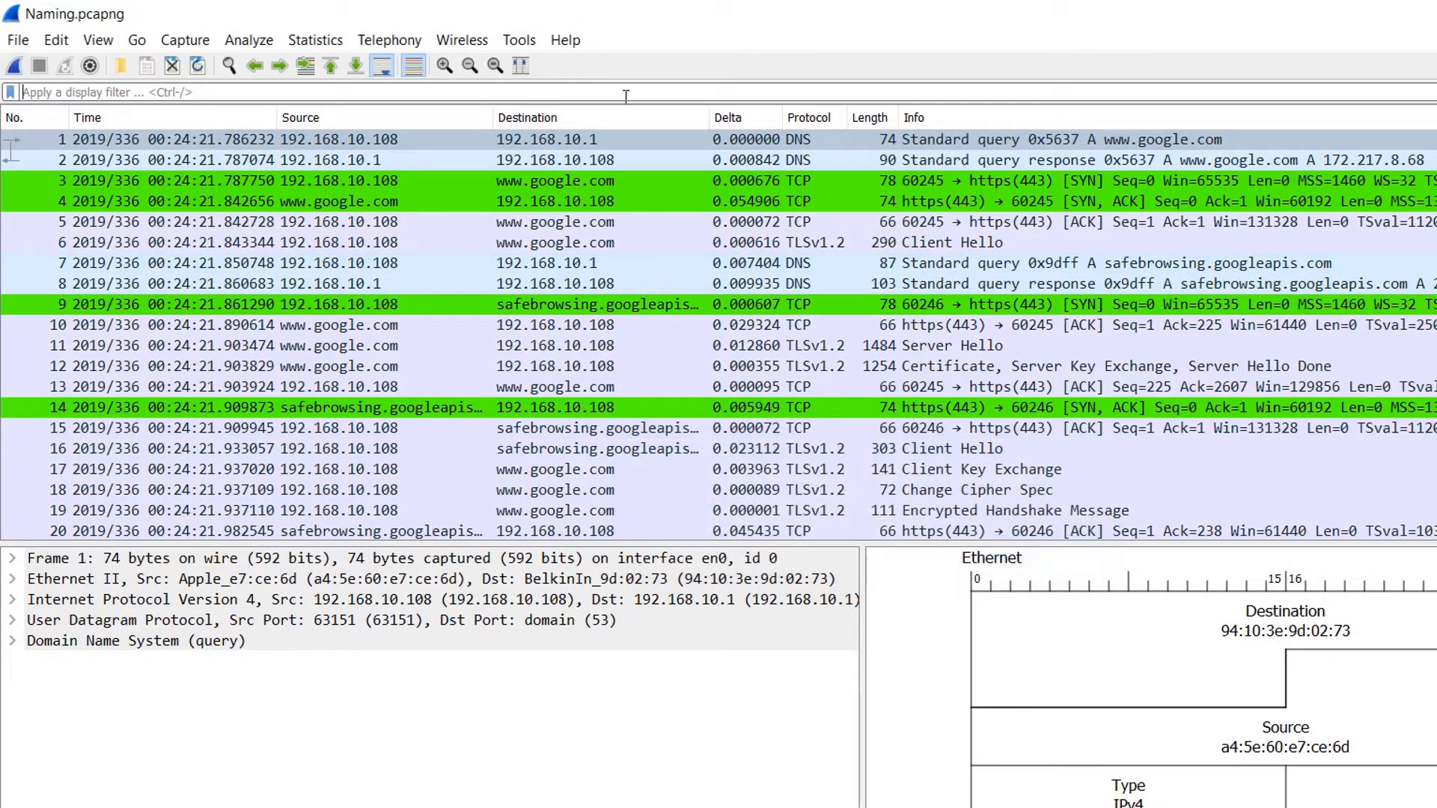
# Step: Look through the packet list of Naming.pcapng, and switch to the browser article's Display Filter section
pyautogui.scroll(-10, 986, 210)
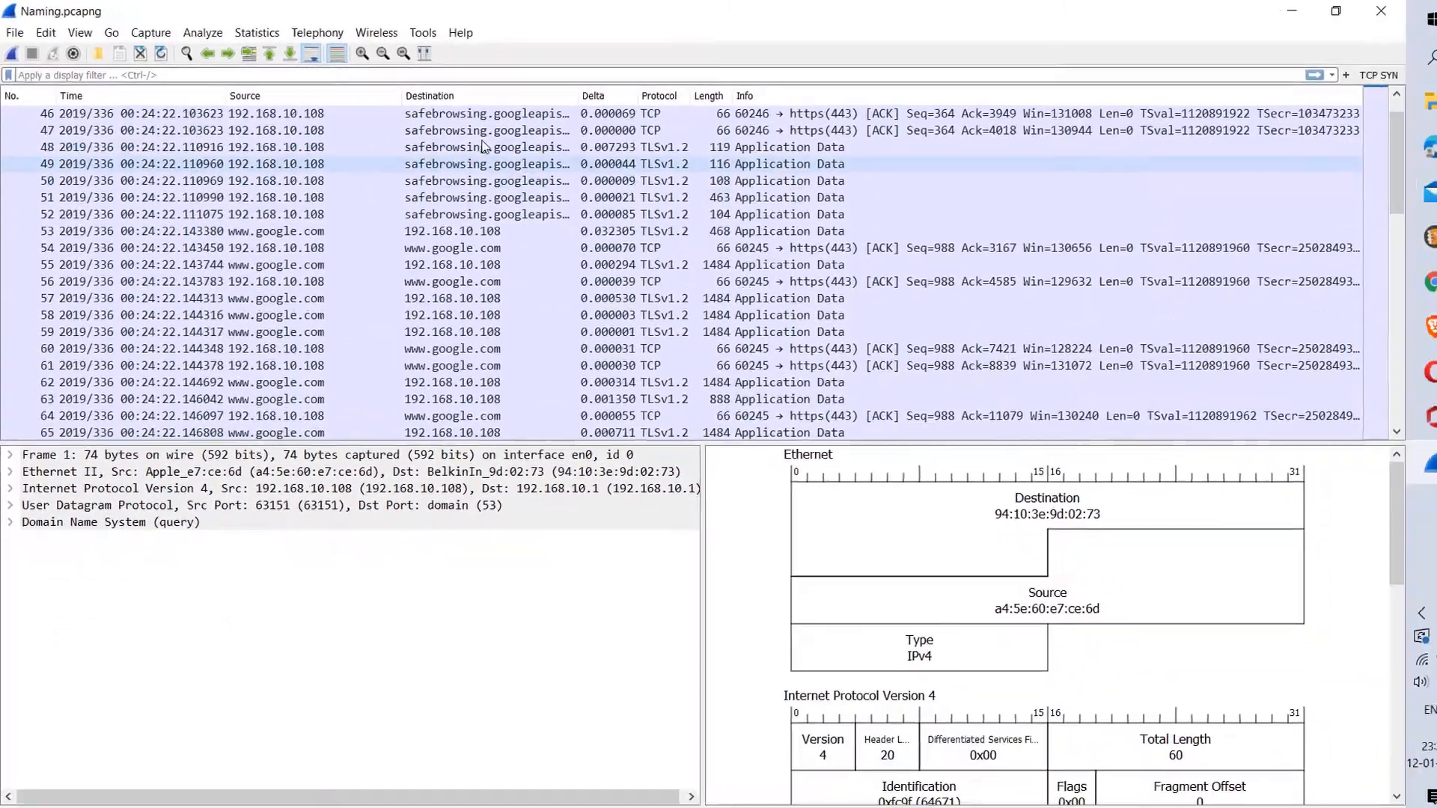
pyautogui.scroll(10, 450, 264)
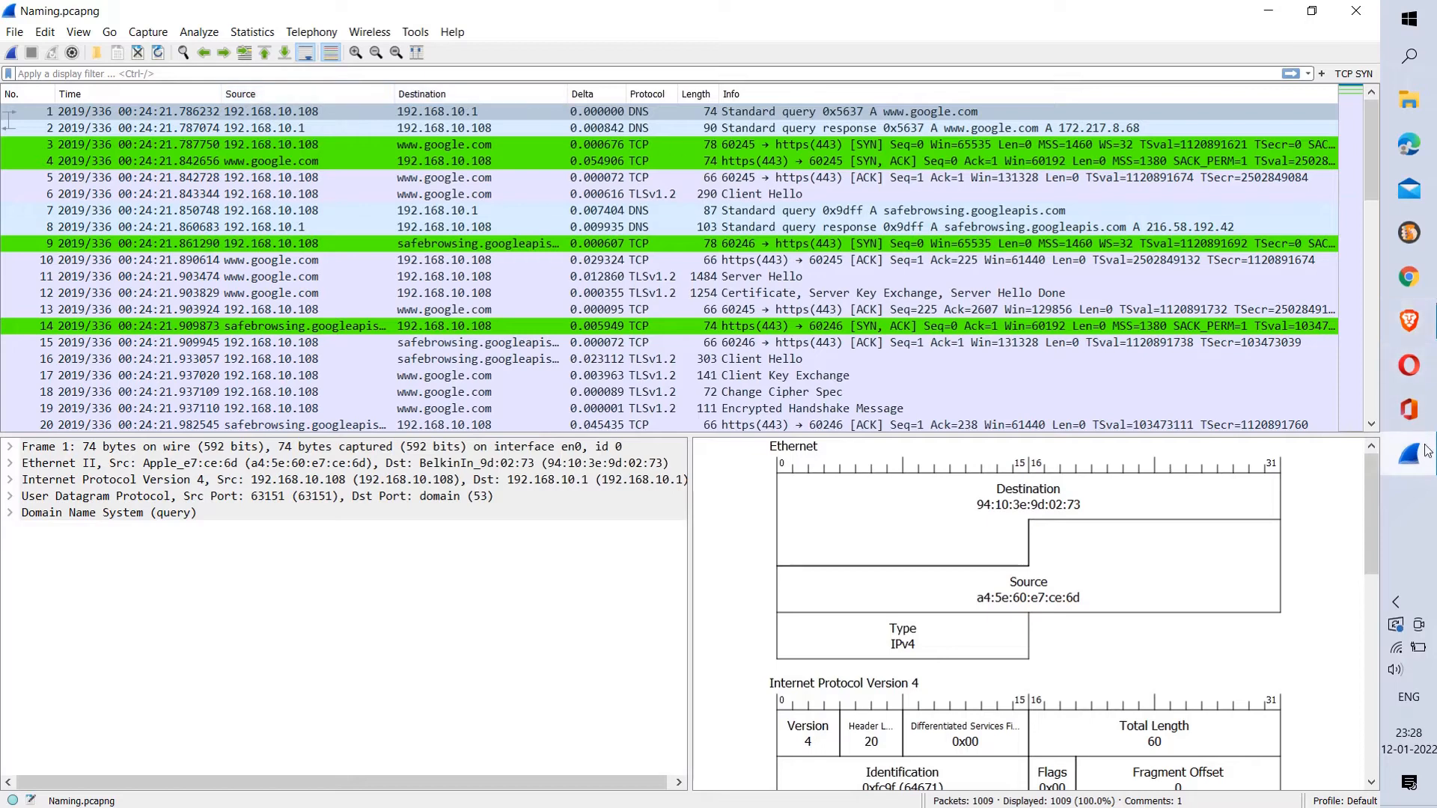
pyautogui.click(132, 72)
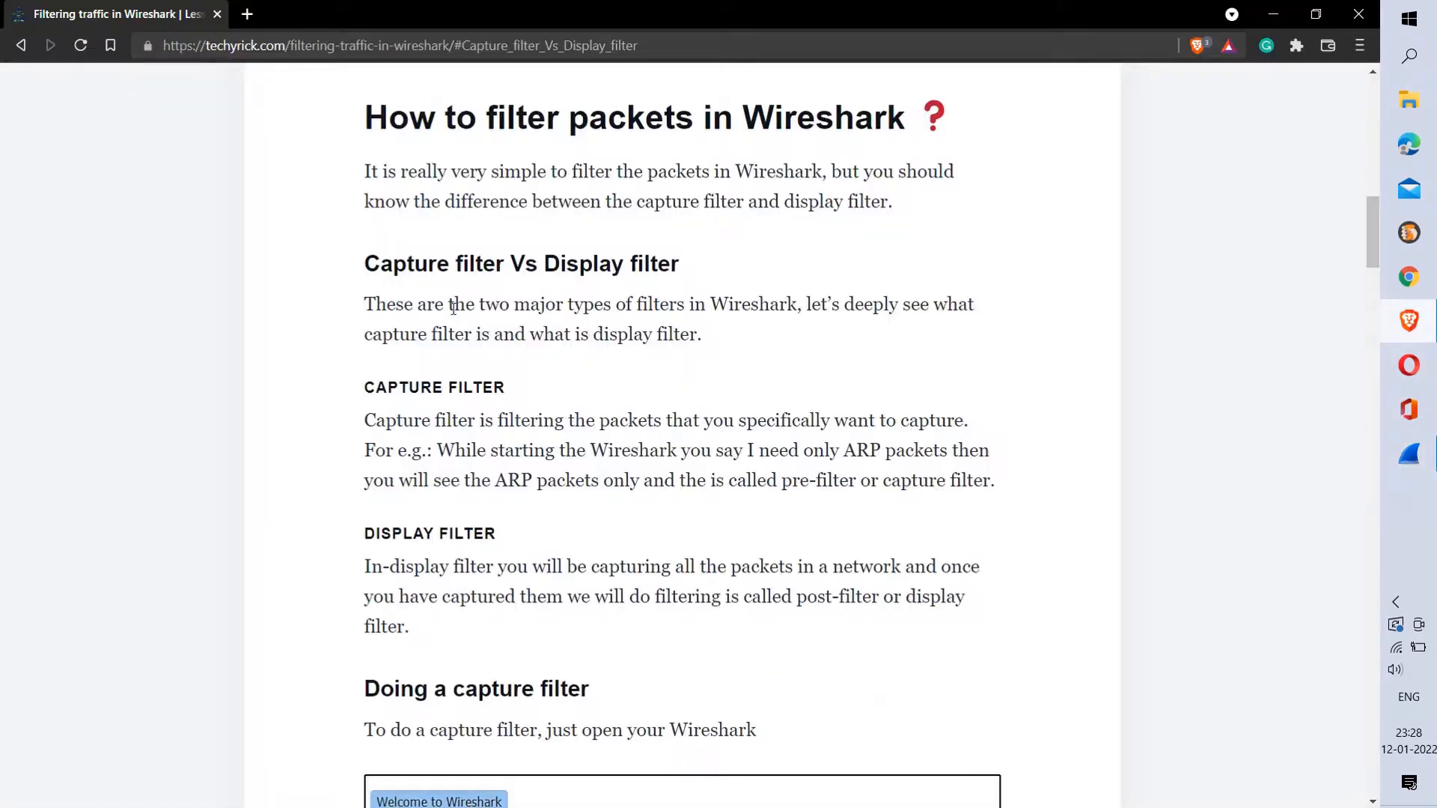
pyautogui.click(1409, 320)
pyautogui.scroll(-3, 459, 539)
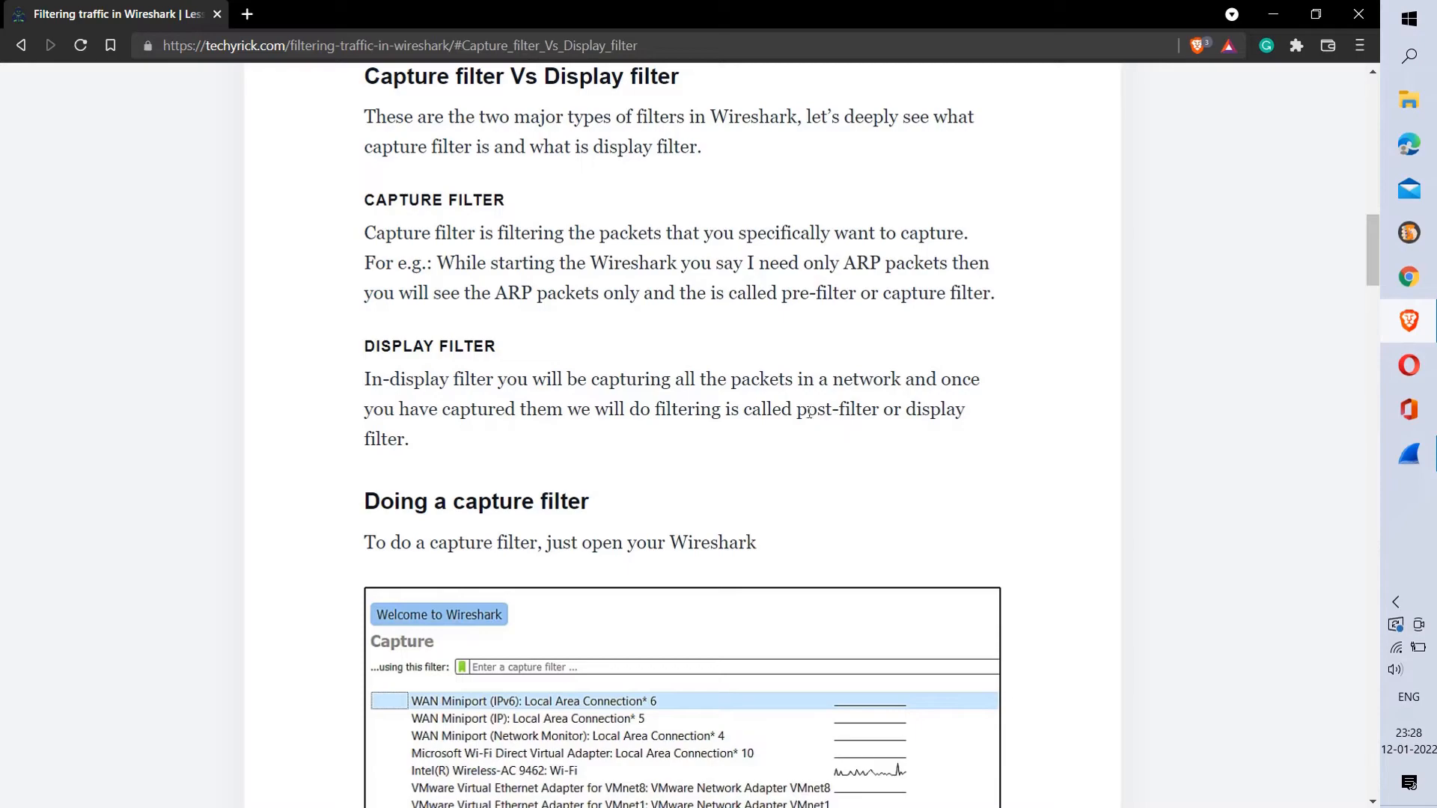
# Step: Read the article's explanation of the display filter and its example in the "Doing a display filter" section
pyautogui.moveTo(798, 410); pyautogui.dragTo(964, 434)
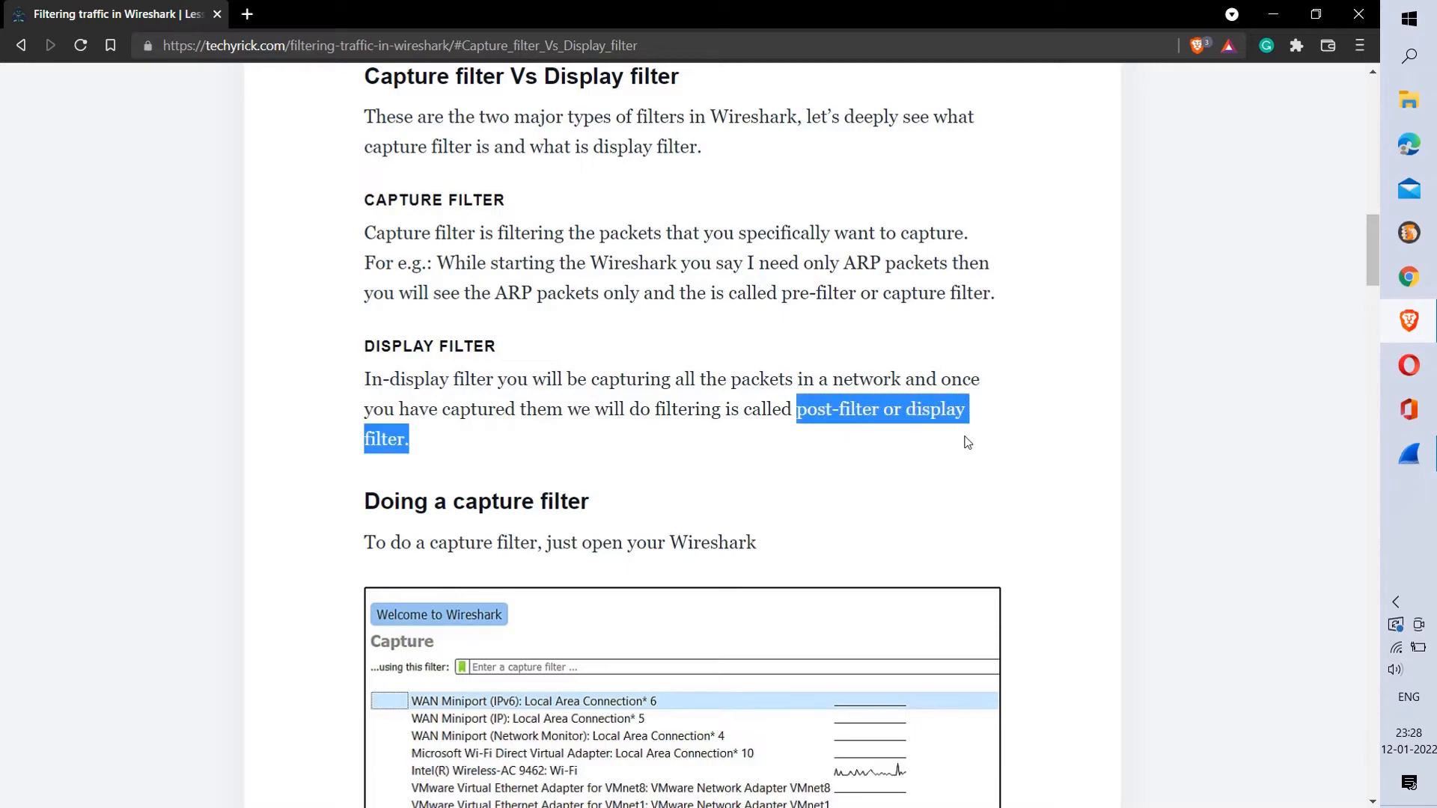
pyautogui.click(965, 438)
pyautogui.scroll(-10, 596, 542)
pyautogui.scroll(-8, 596, 542)
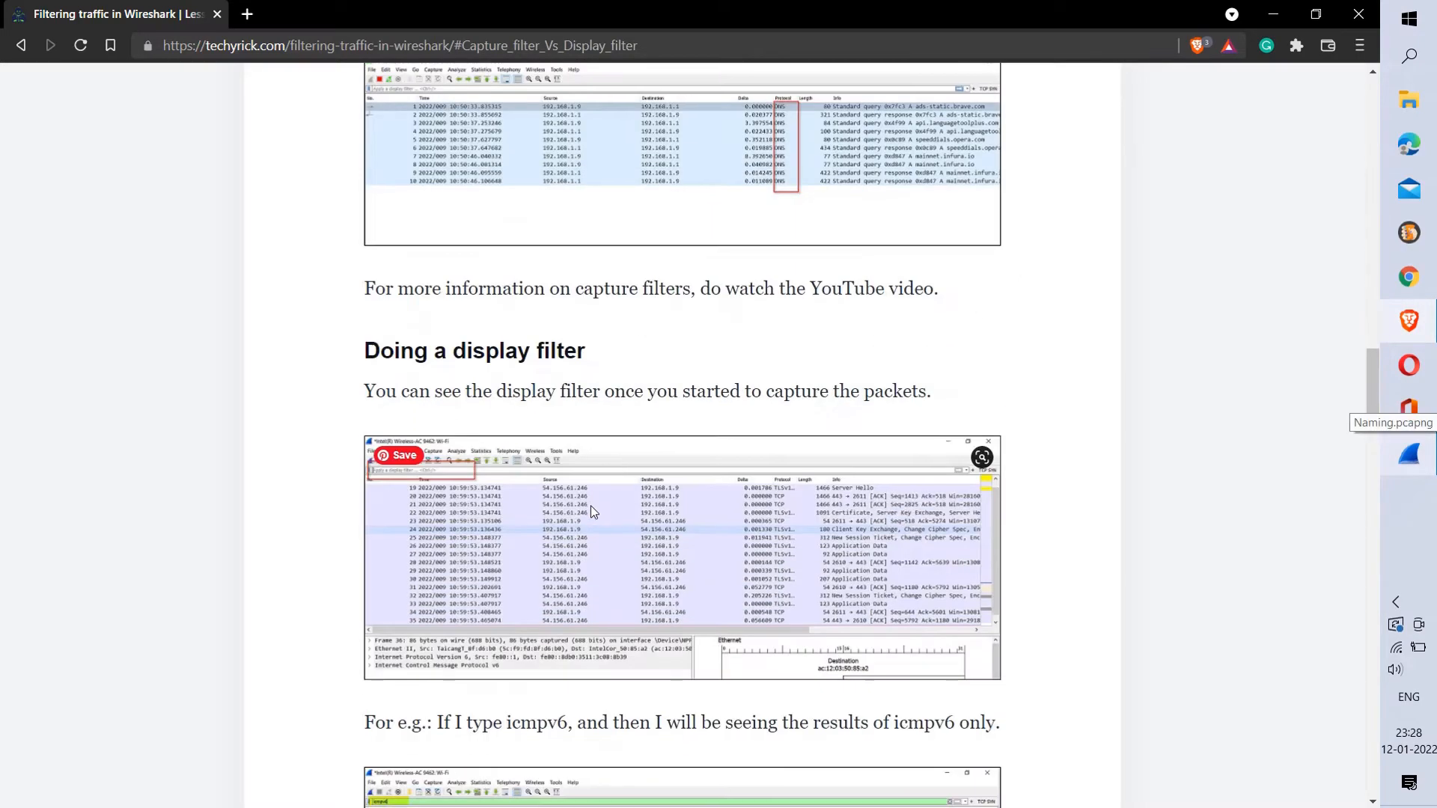
pyautogui.scroll(1, 616, 471)
pyautogui.scroll(5, 464, 216)
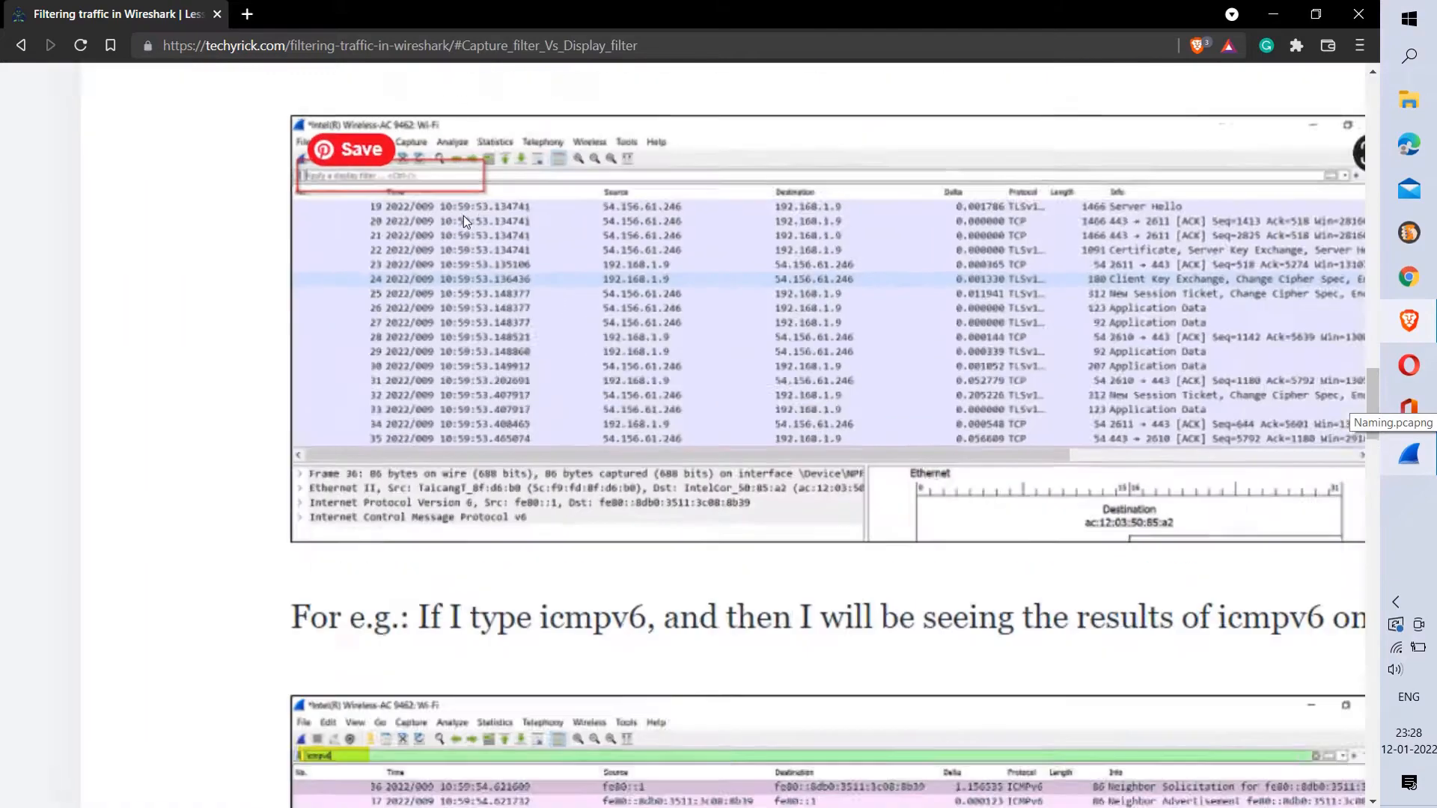
pyautogui.scroll(-9, 461, 223)
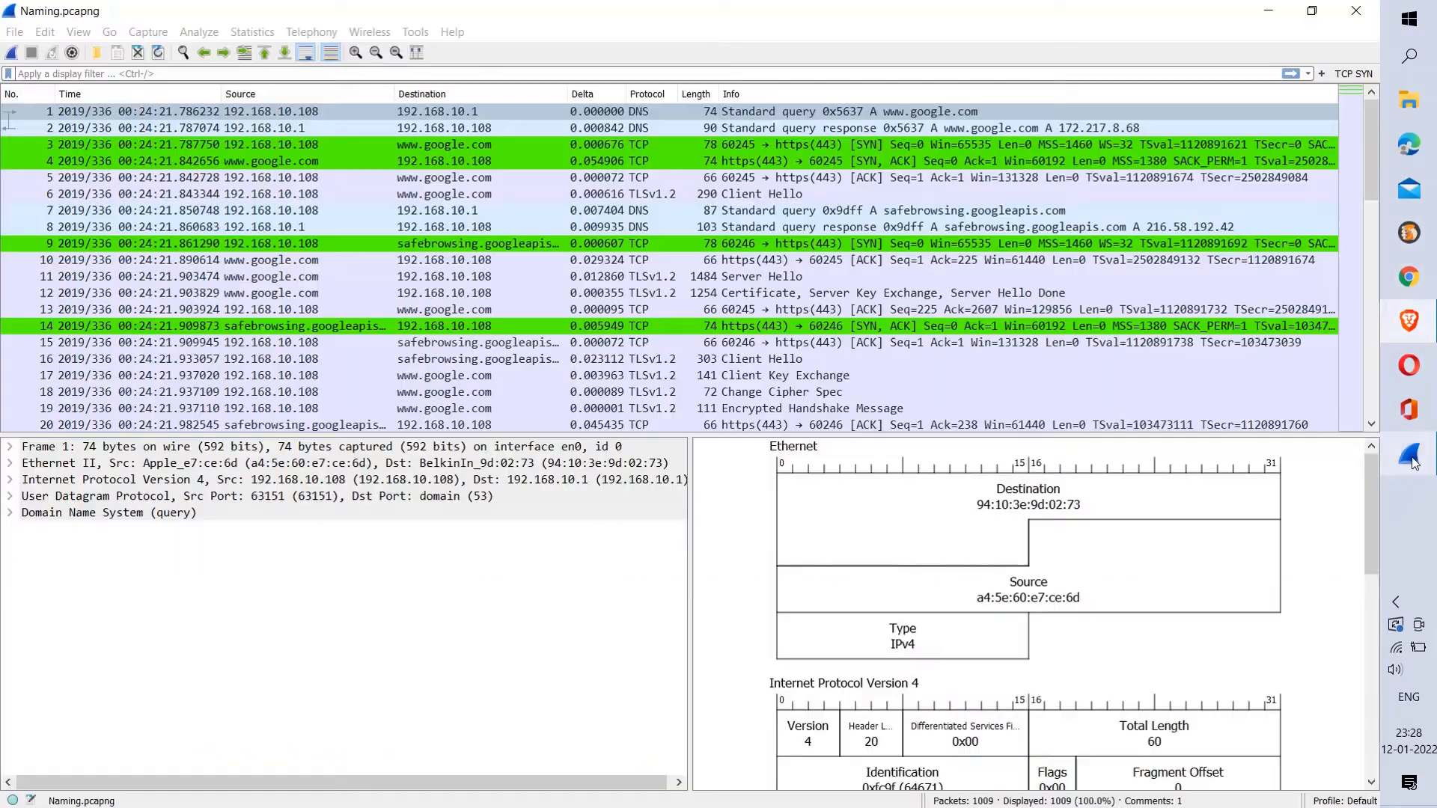
# Step: Switch to the Naming.pcapng capture in Wireshark and browse the display filter suggestions for ip and i
pyautogui.click(1409, 453)
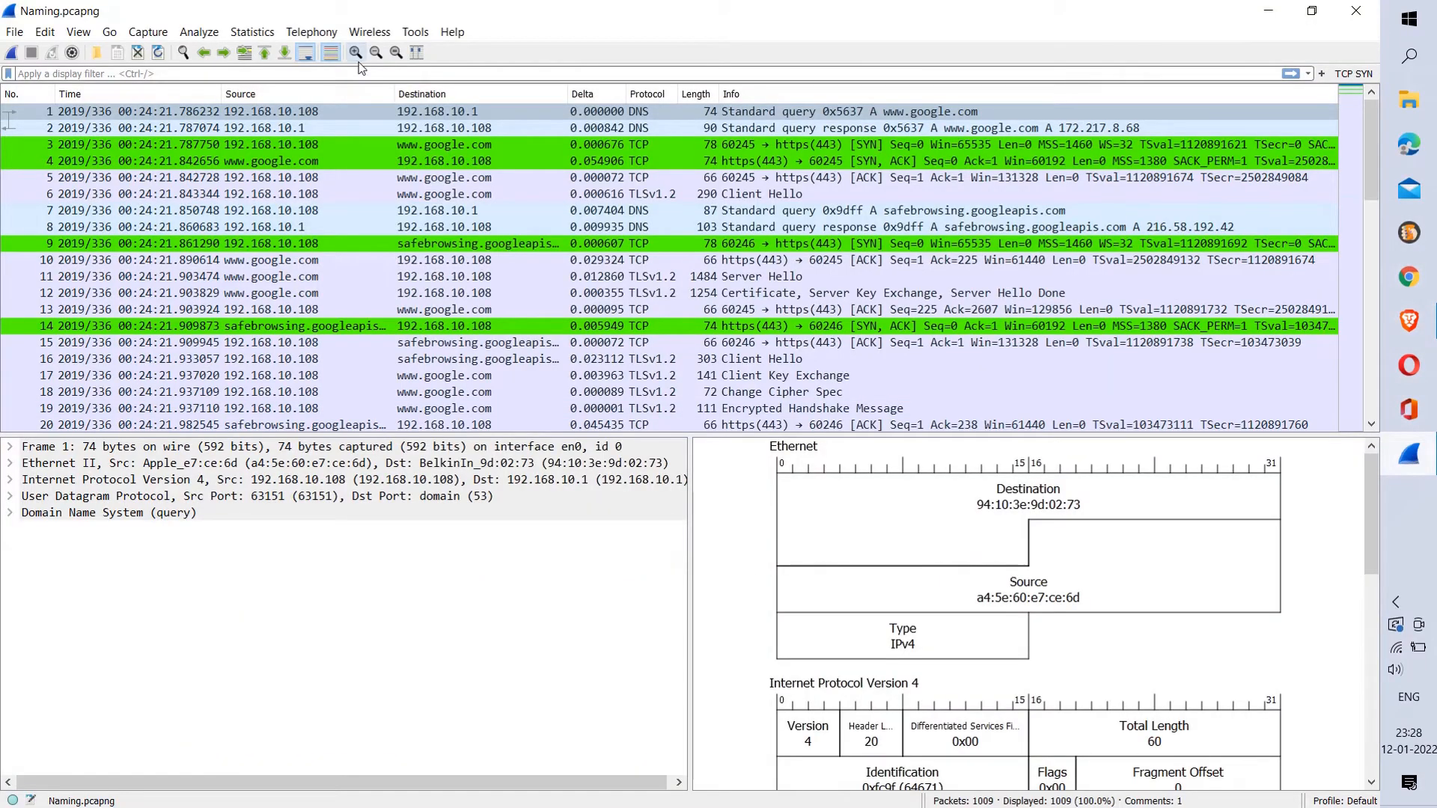
pyautogui.click(361, 70)
pyautogui.write('ip')
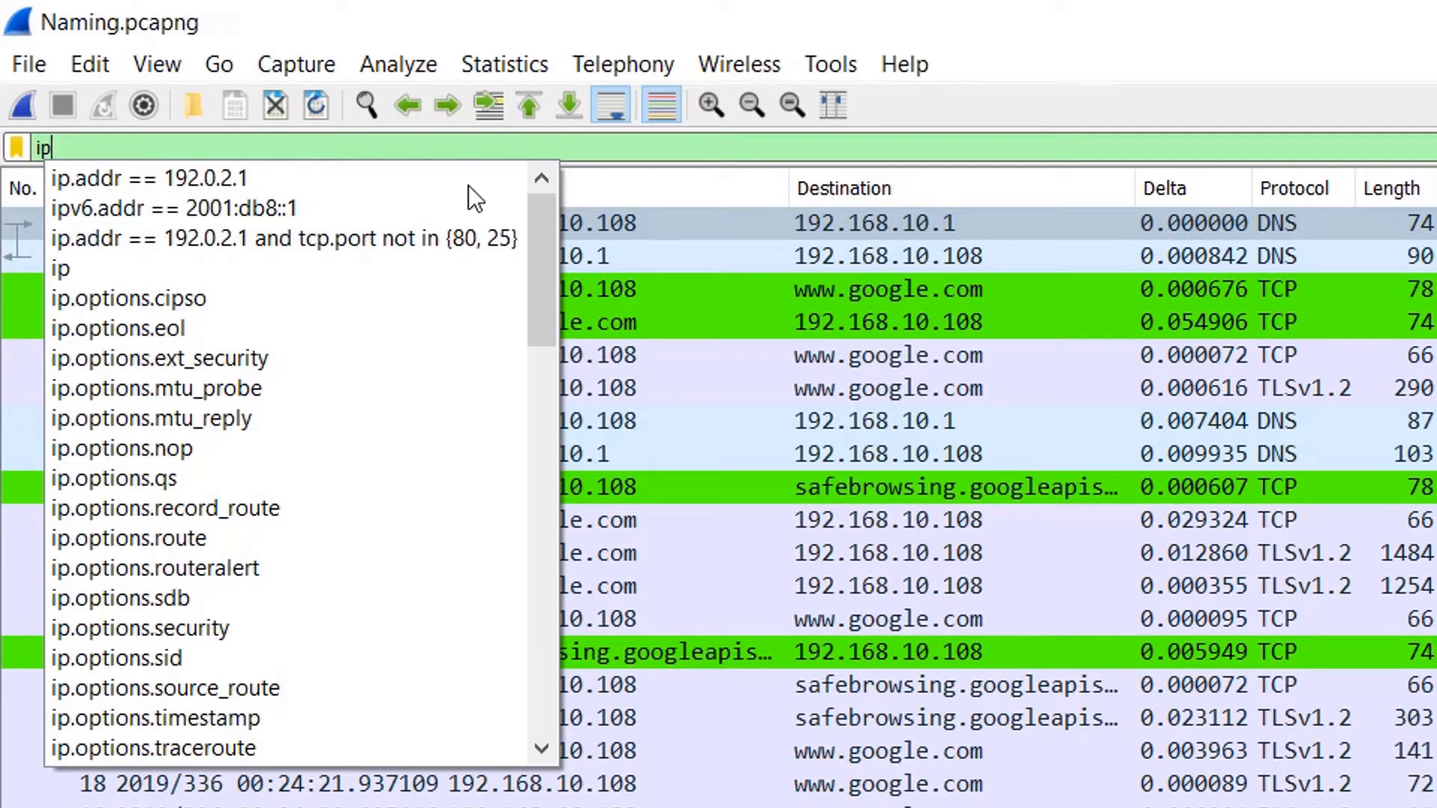
pyautogui.press('BackSpace')
pyautogui.press('BackSpace')
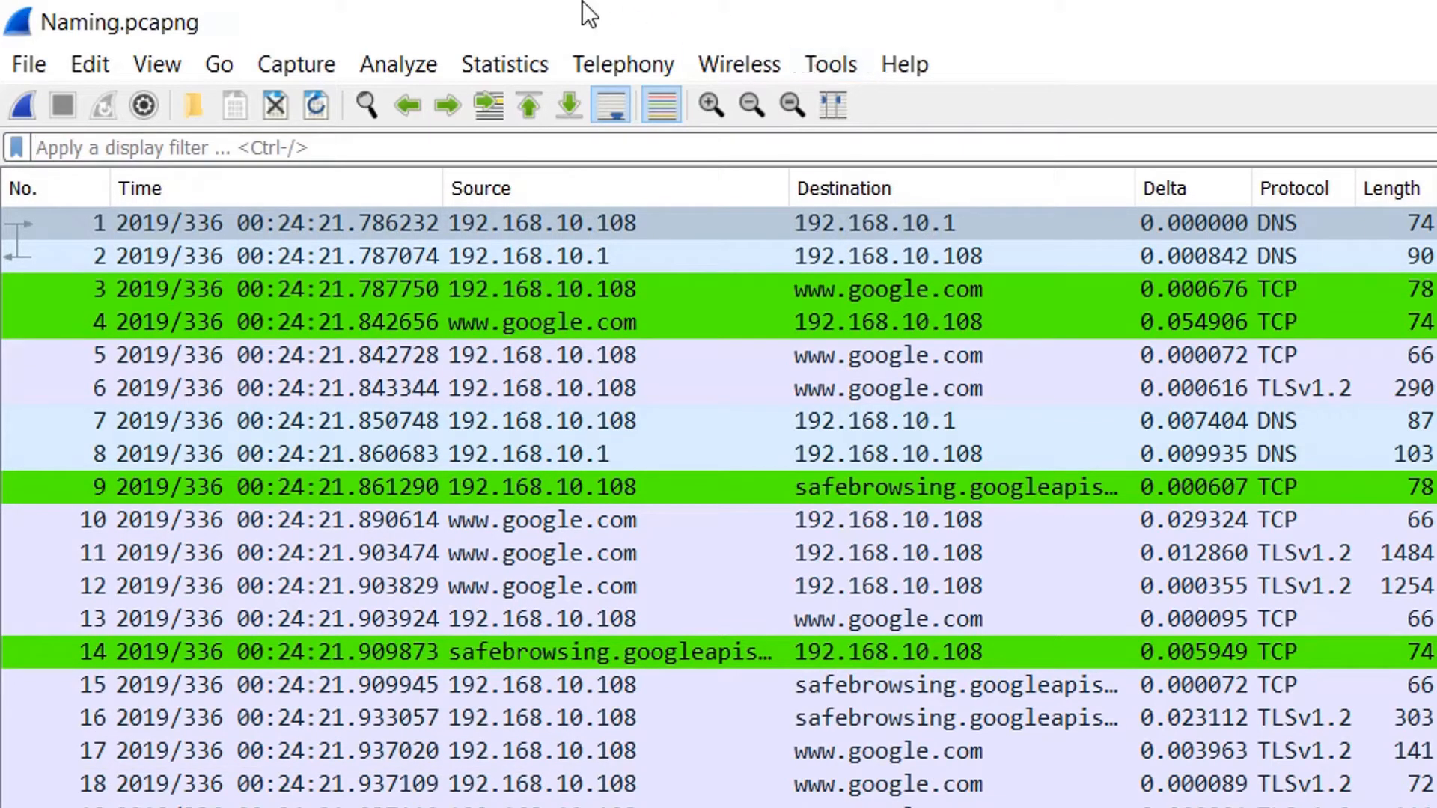
pyautogui.write('i')
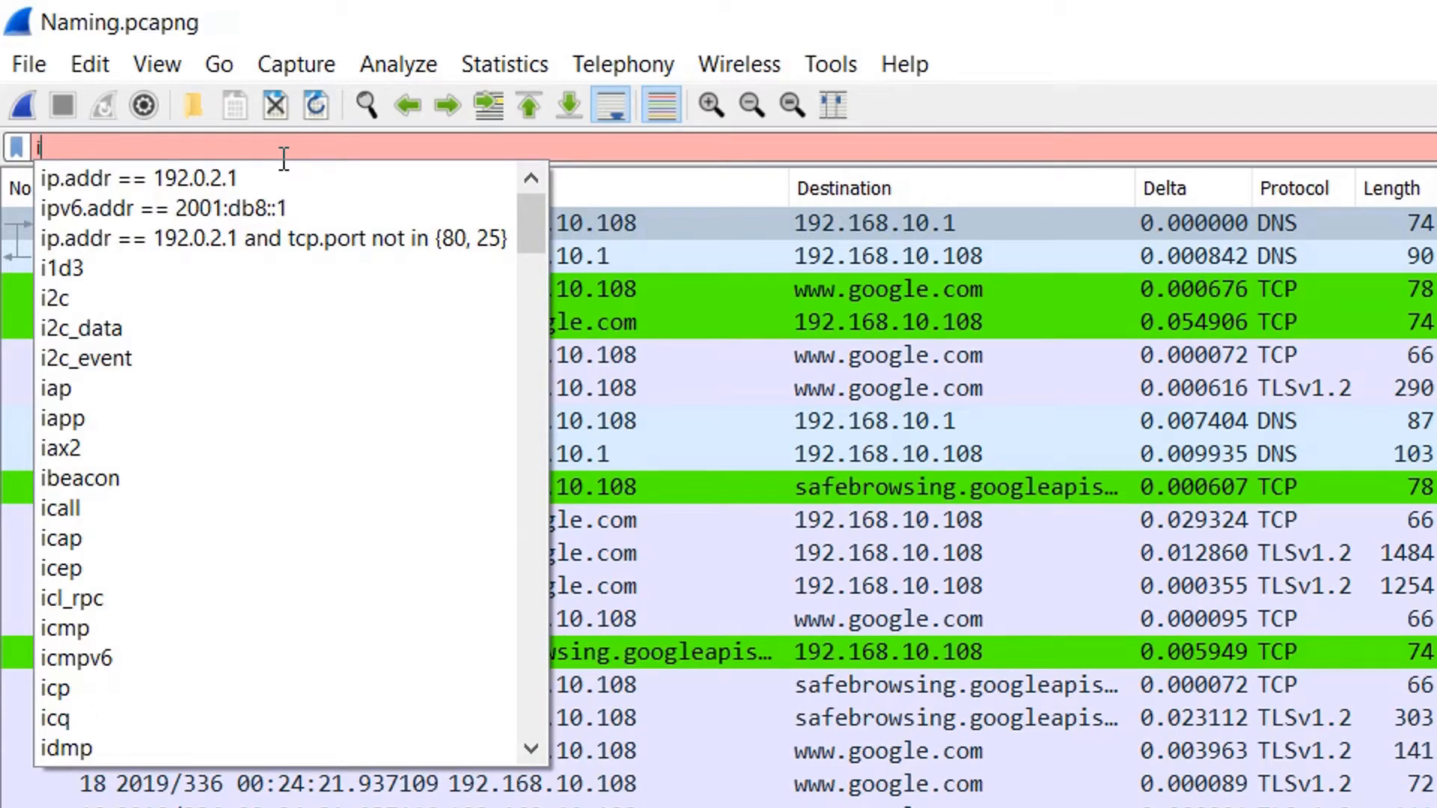
pyautogui.scroll(-20, 337, 569)
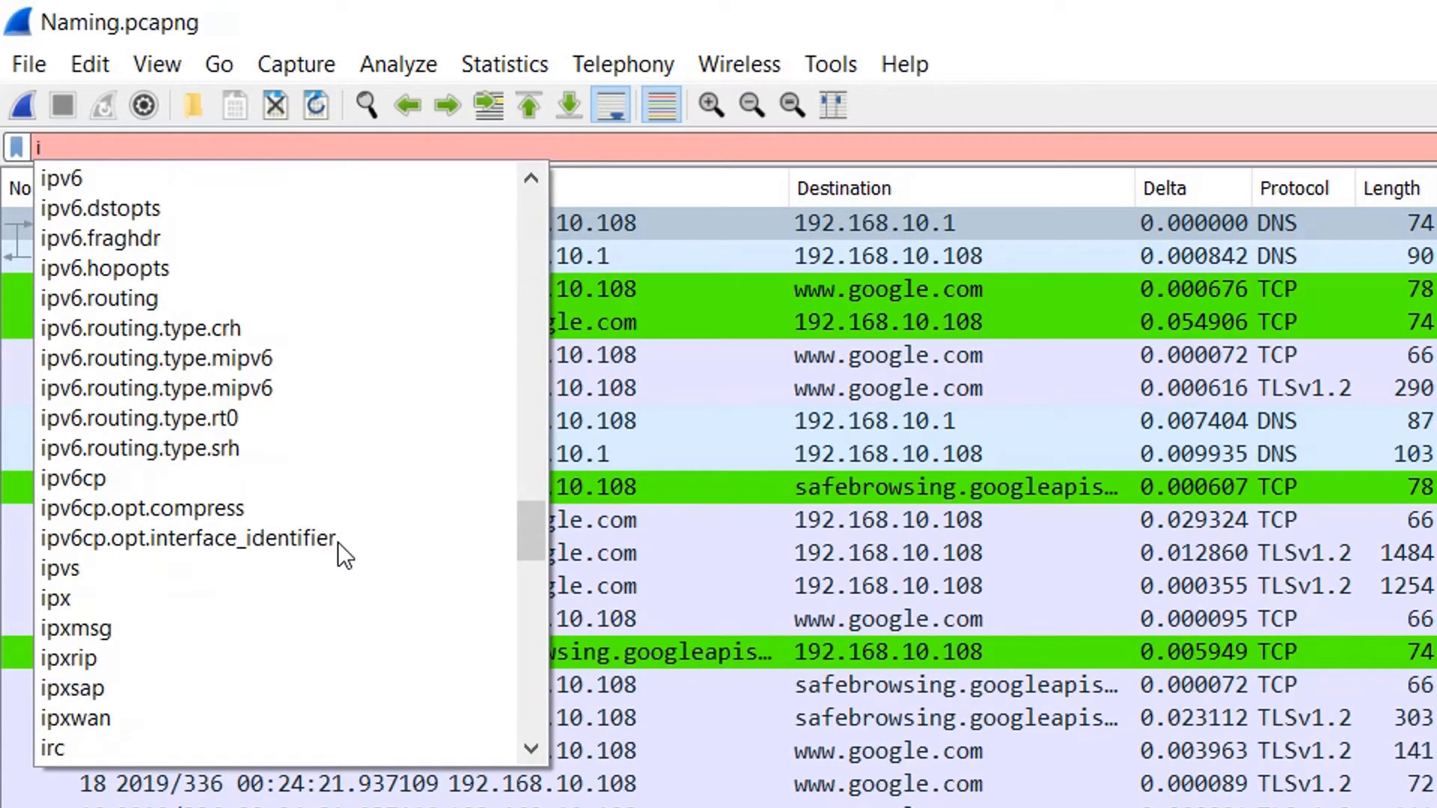
pyautogui.scroll(20, 343, 535)
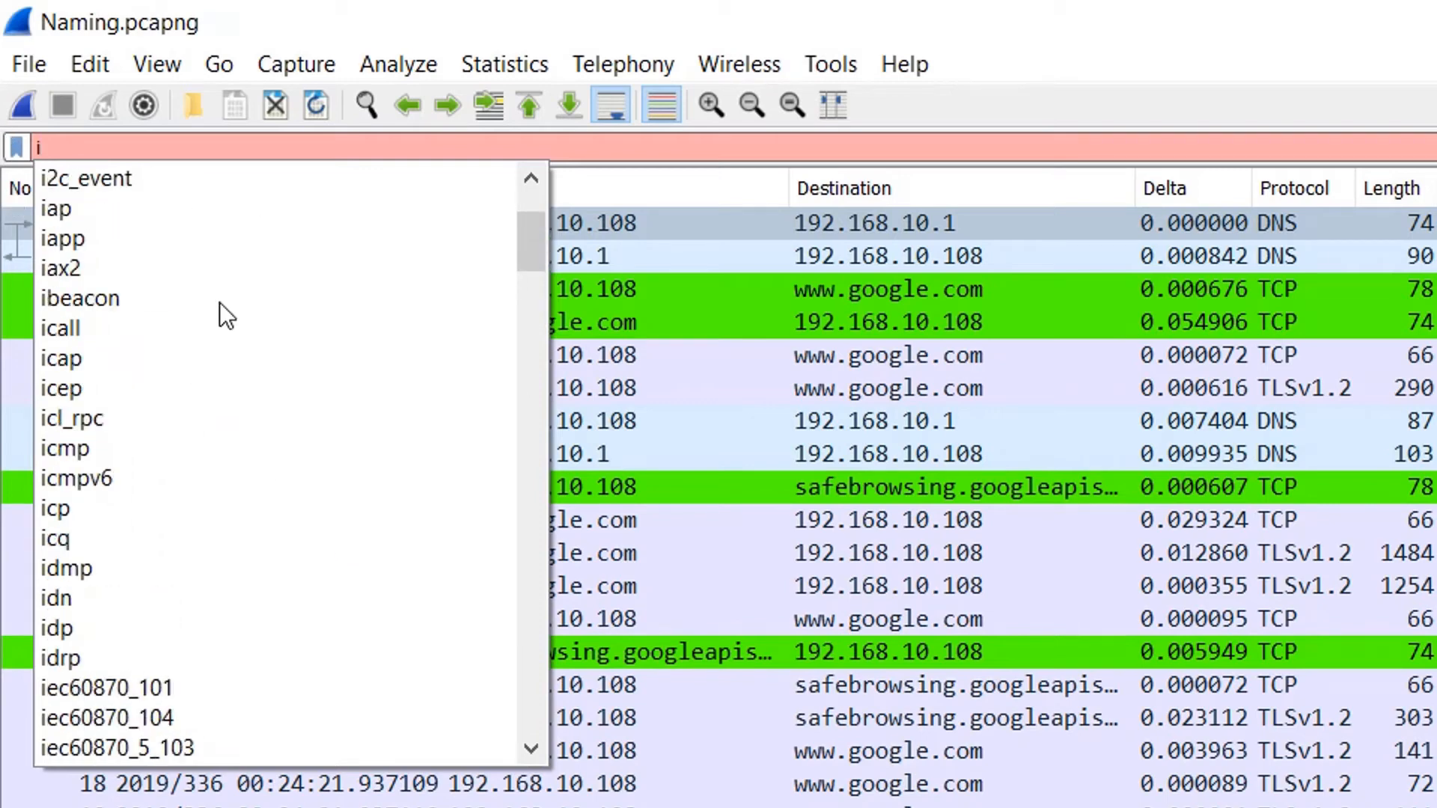
pyautogui.scroll(2, 199, 312)
# Step: Set the display filter to ip from the suggestions
pyautogui.write('p')
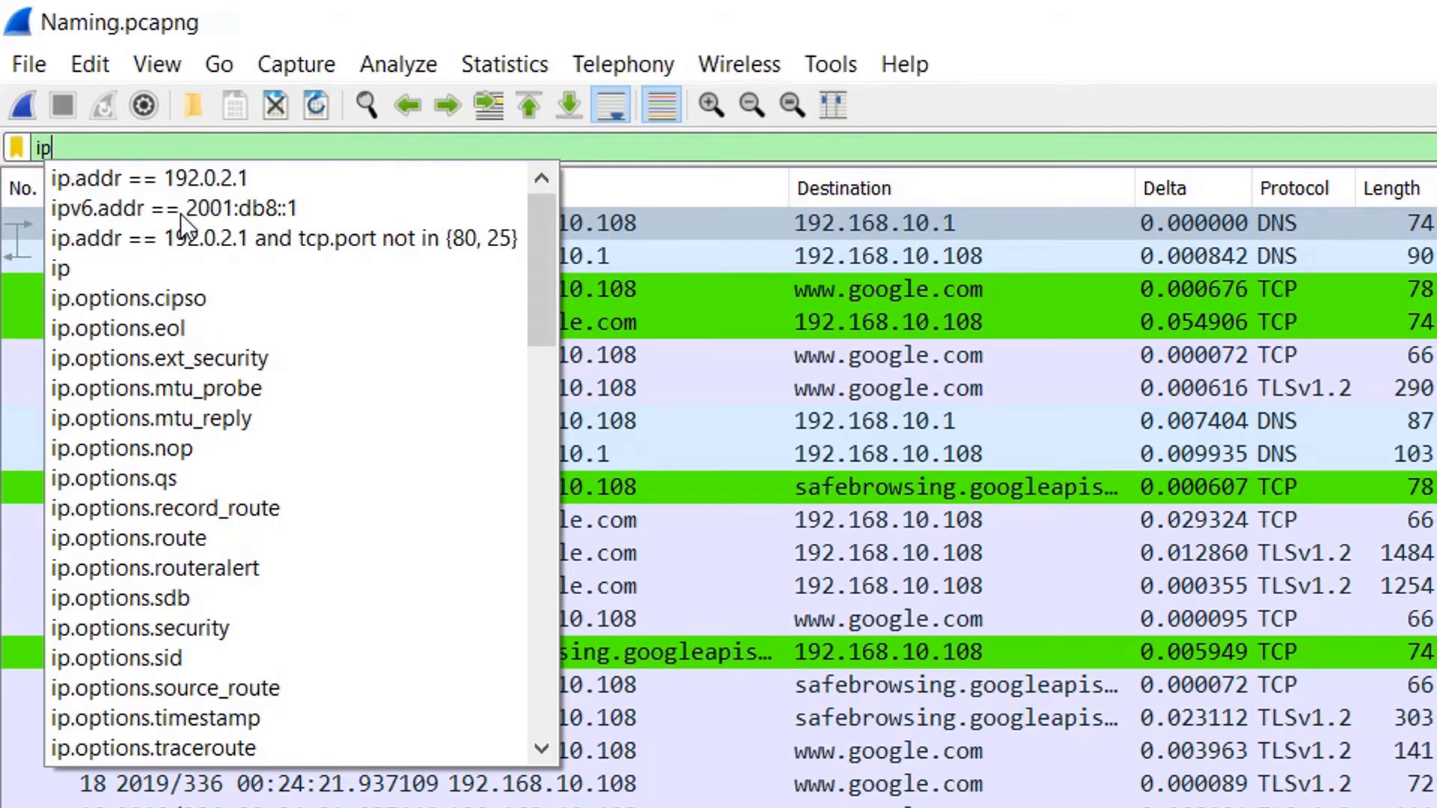
pyautogui.click(131, 265)
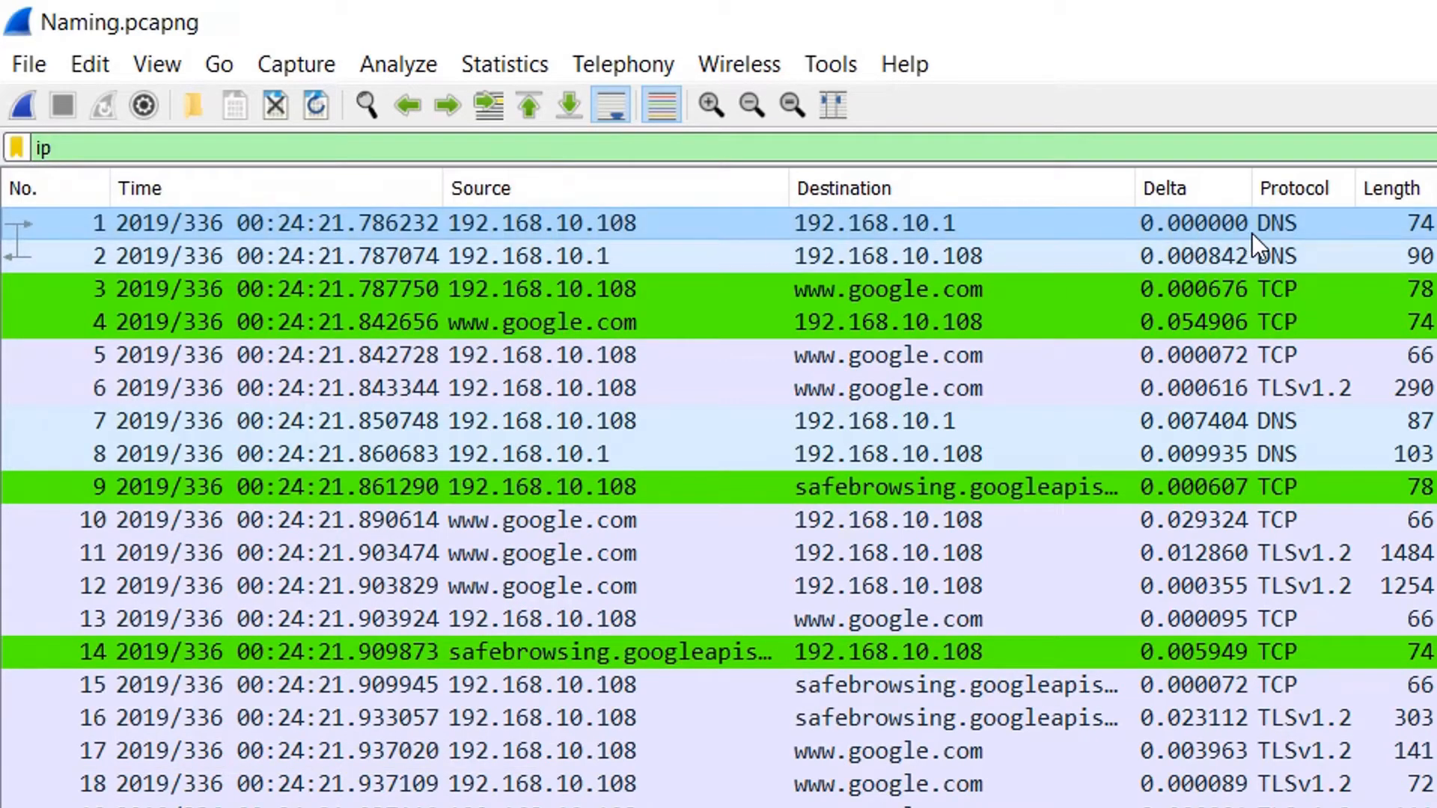
pyautogui.hotkey('ctrl', '/')
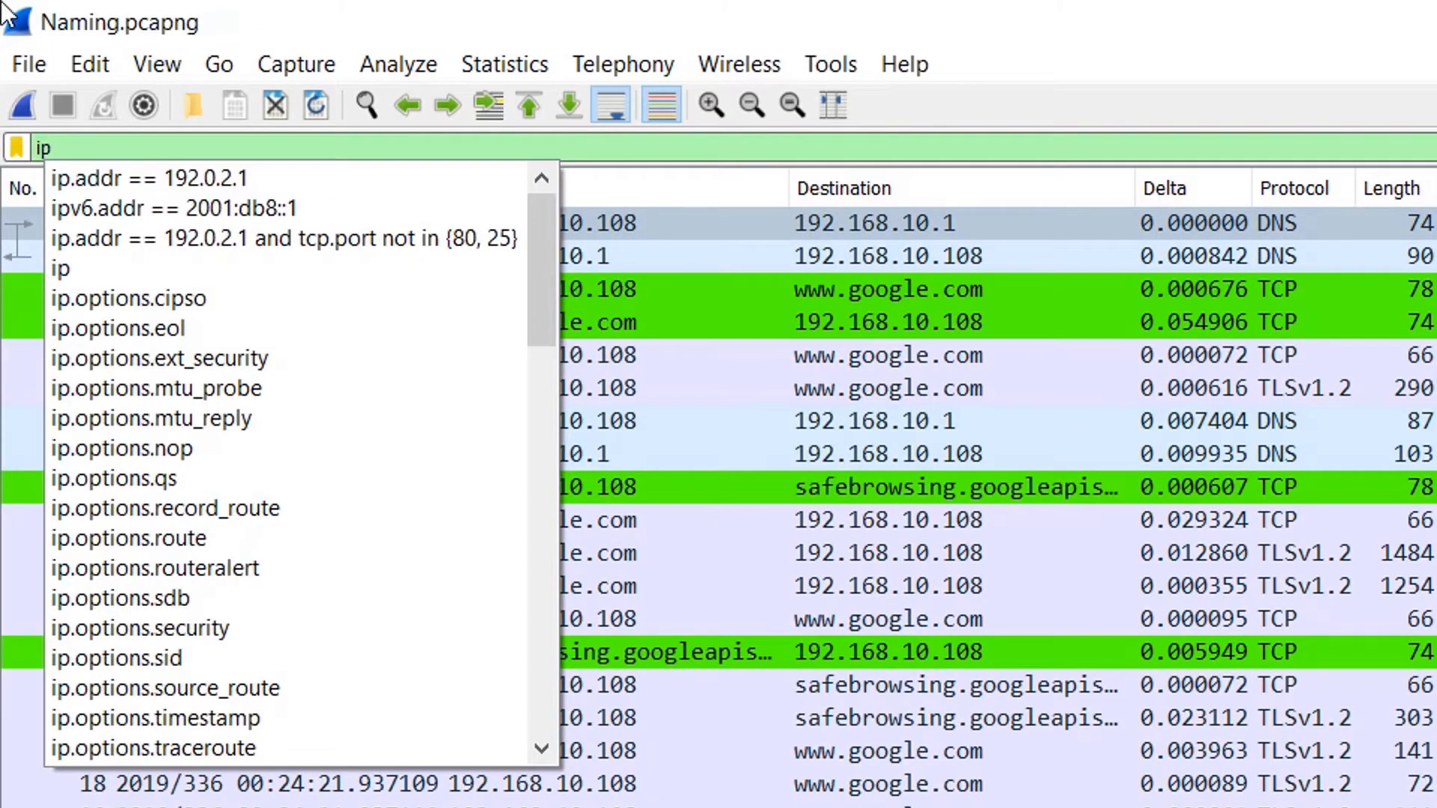
pyautogui.press('Escape')
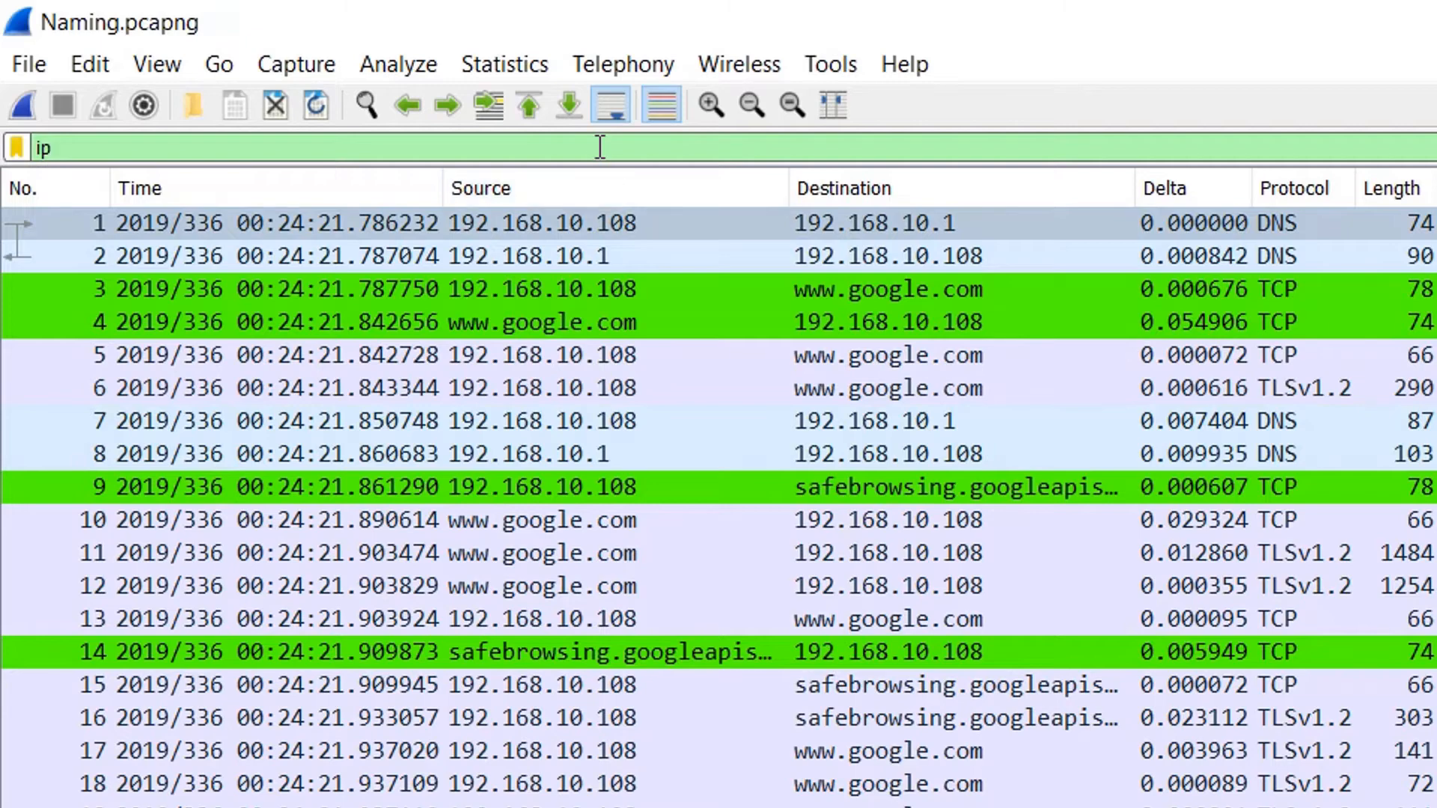
# Step: Change the display filter to ipv6 and apply it to the packet list
pyautogui.write('v6')
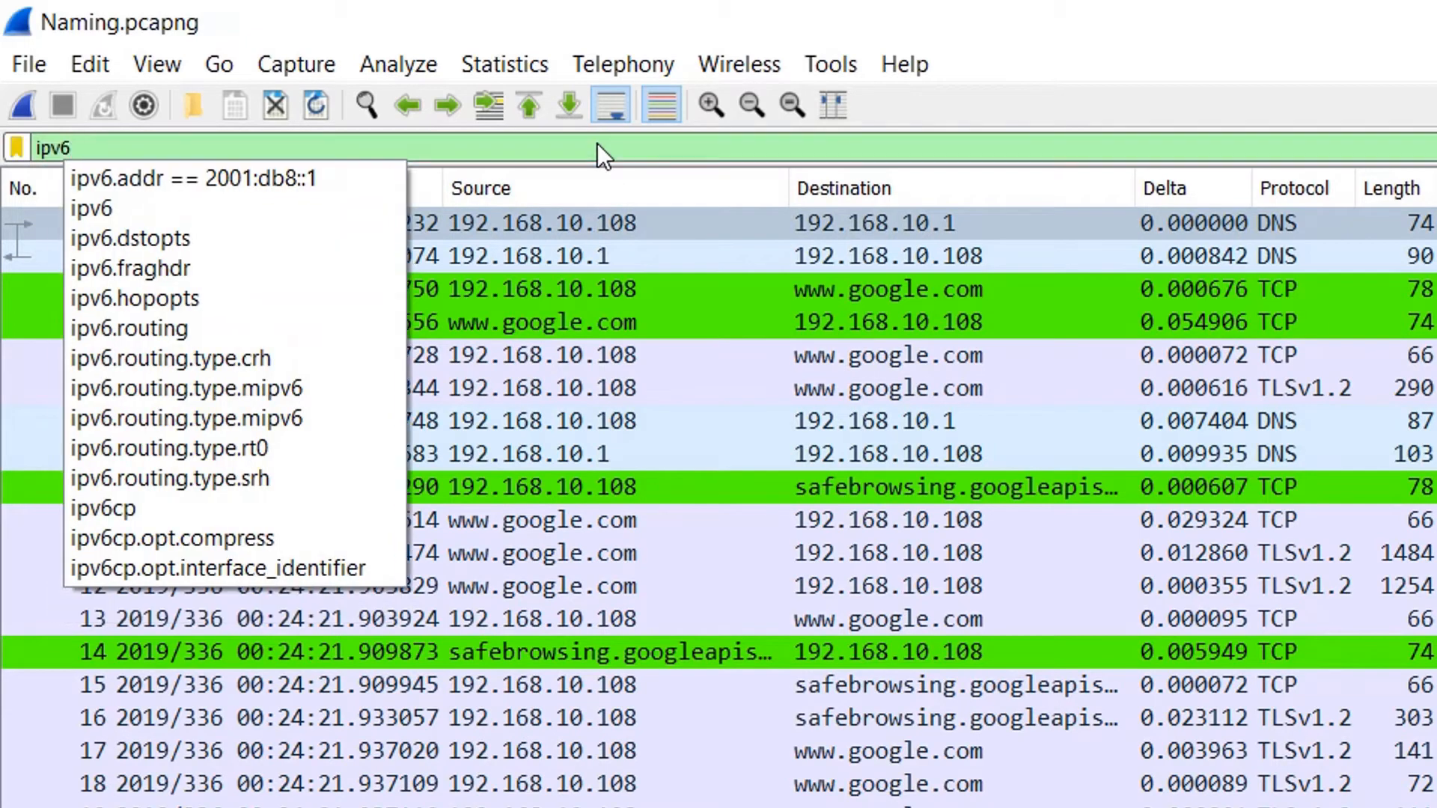
pyautogui.click(281, 199)
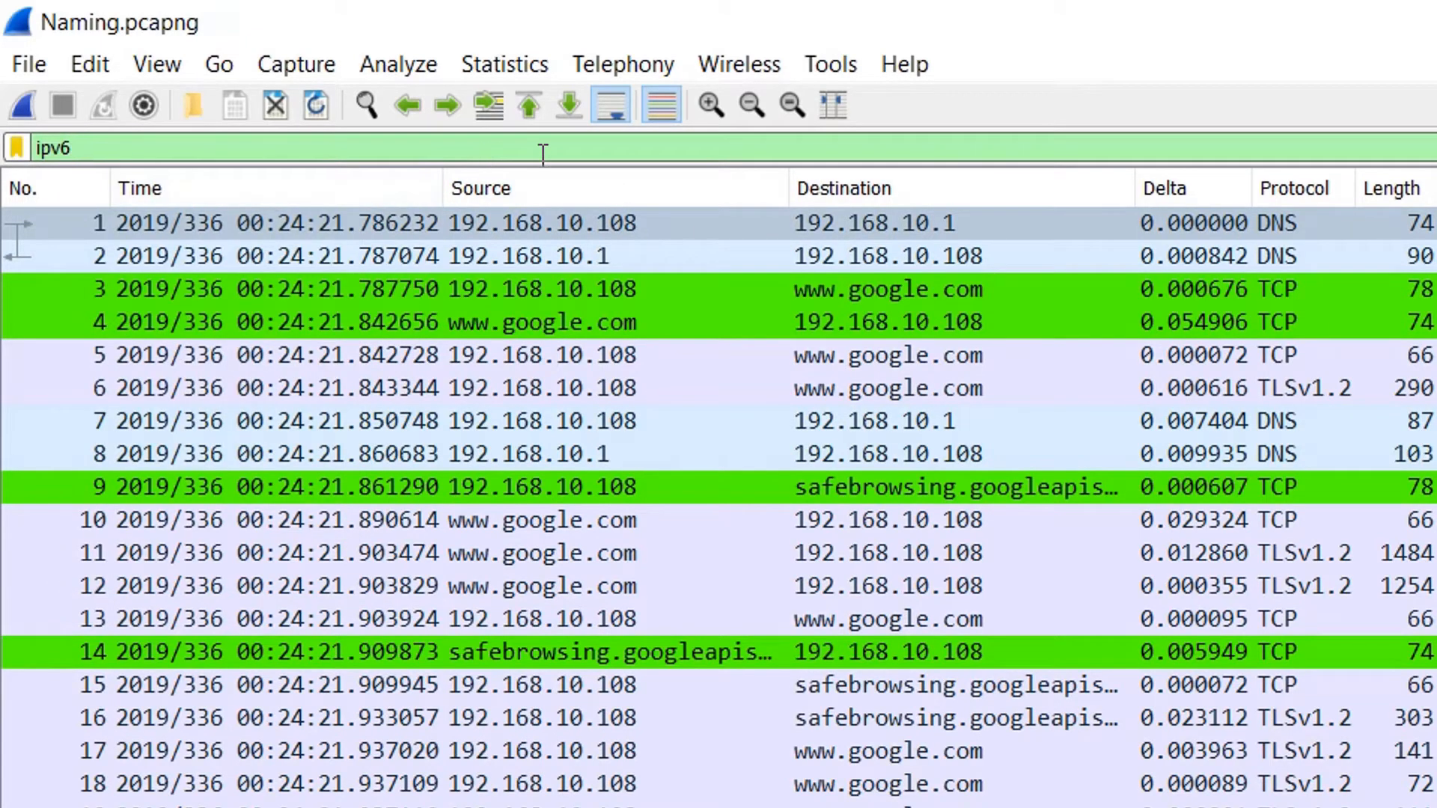
pyautogui.press('Return')
# Step: Replace the display filter with icmp, and change it to icmpv6 from the suggestions
pyautogui.click(491, 155)
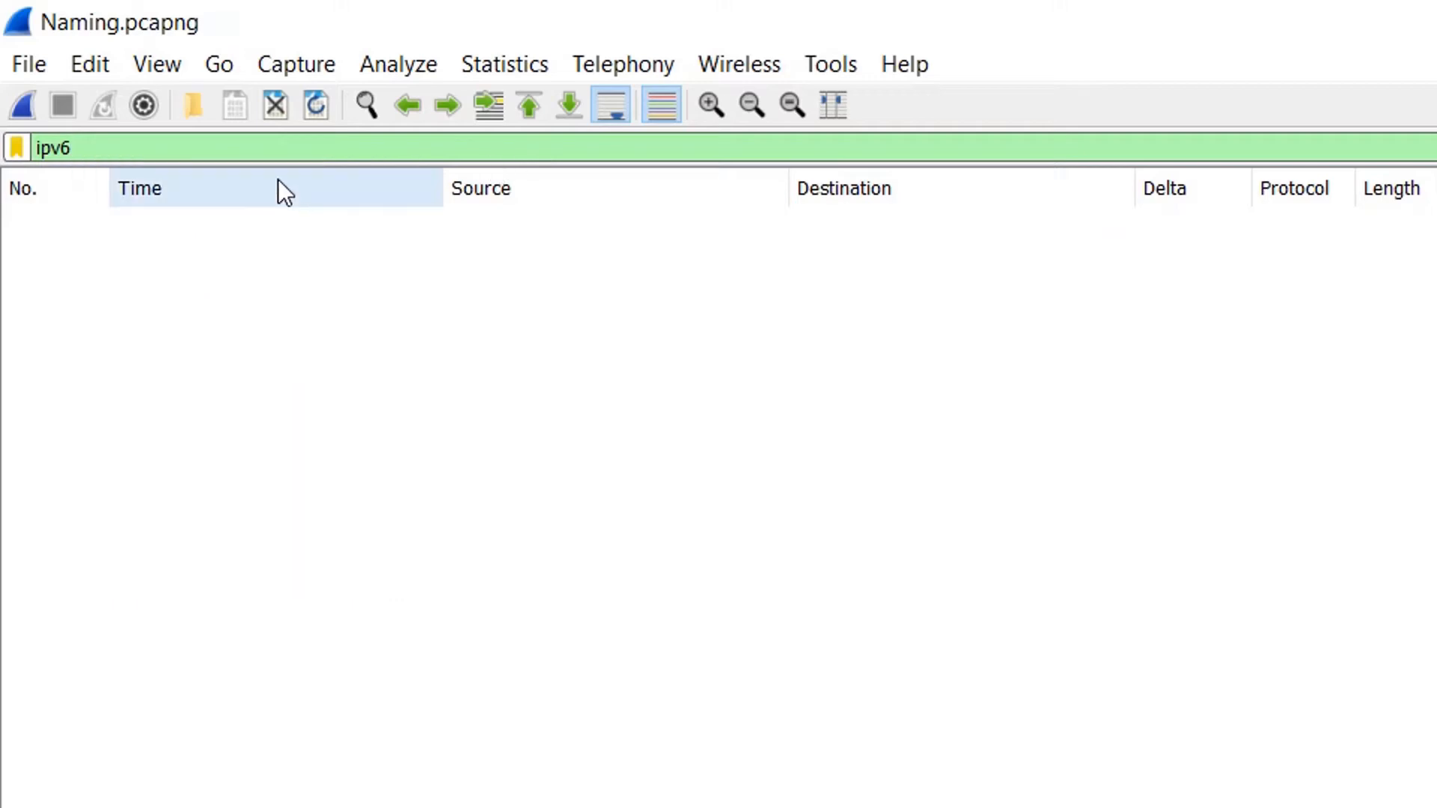
pyautogui.press('BackSpace')
pyautogui.press('BackSpace')
pyautogui.press('BackSpace')
pyautogui.press('BackSpace')
pyautogui.write('icm')
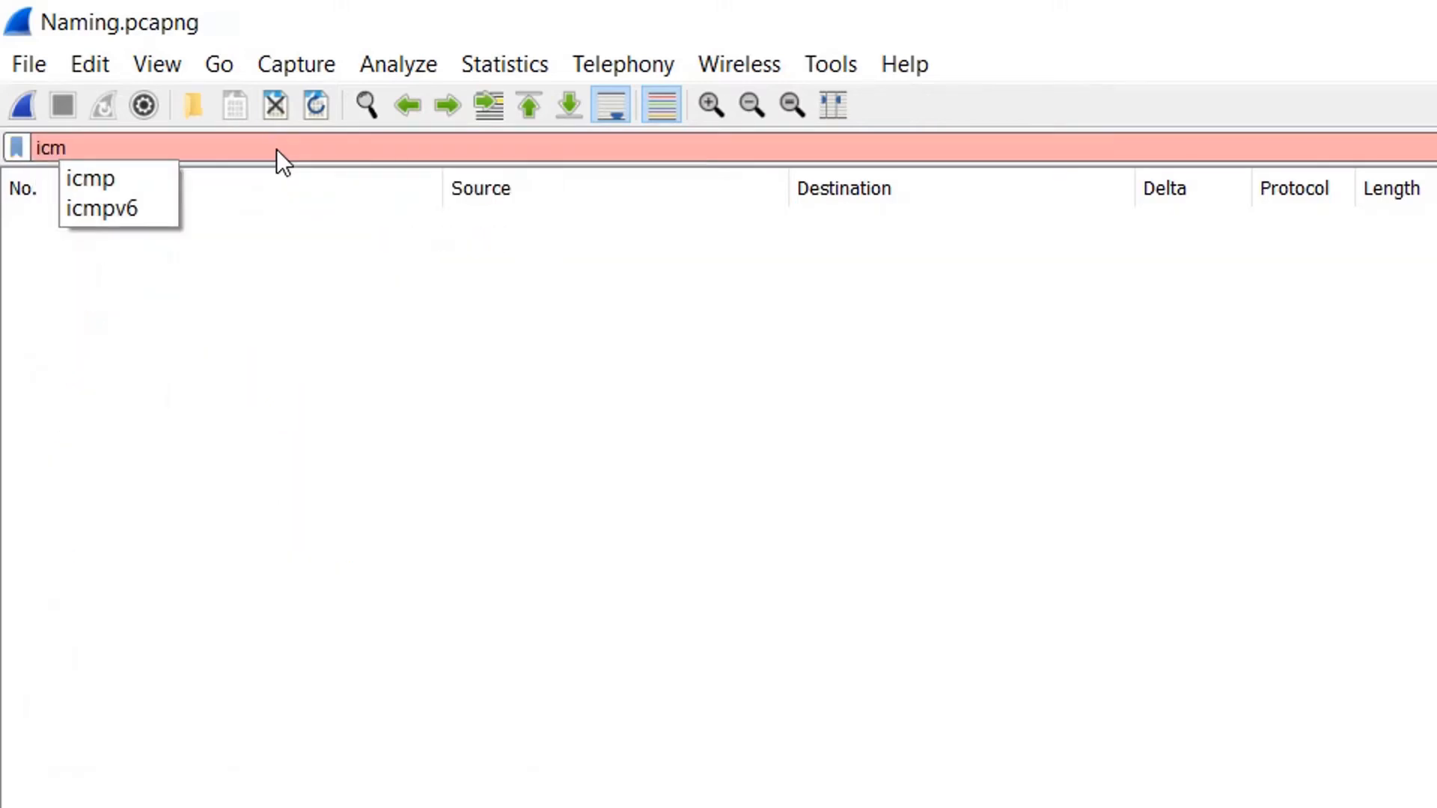
pyautogui.click(169, 178)
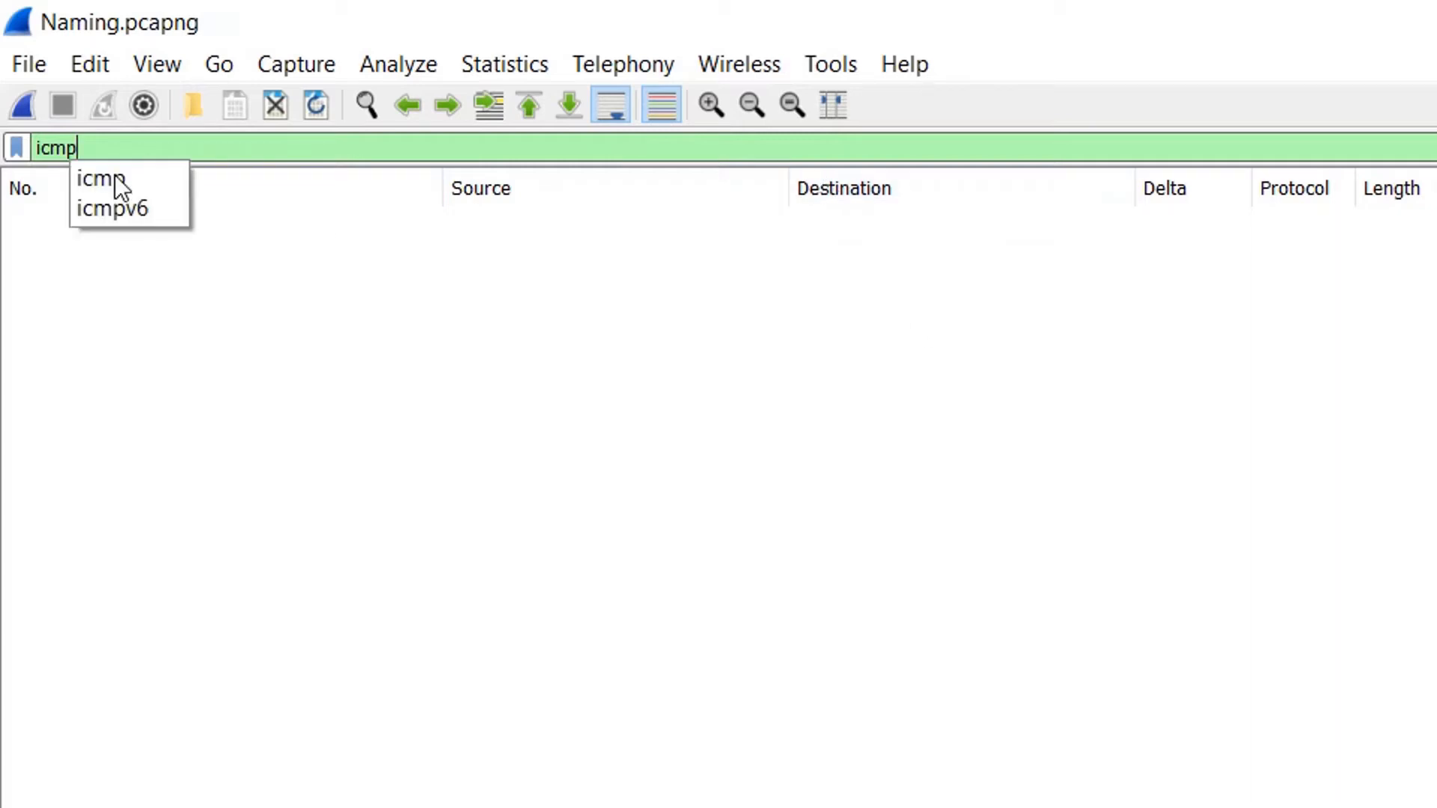
pyautogui.click(137, 207)
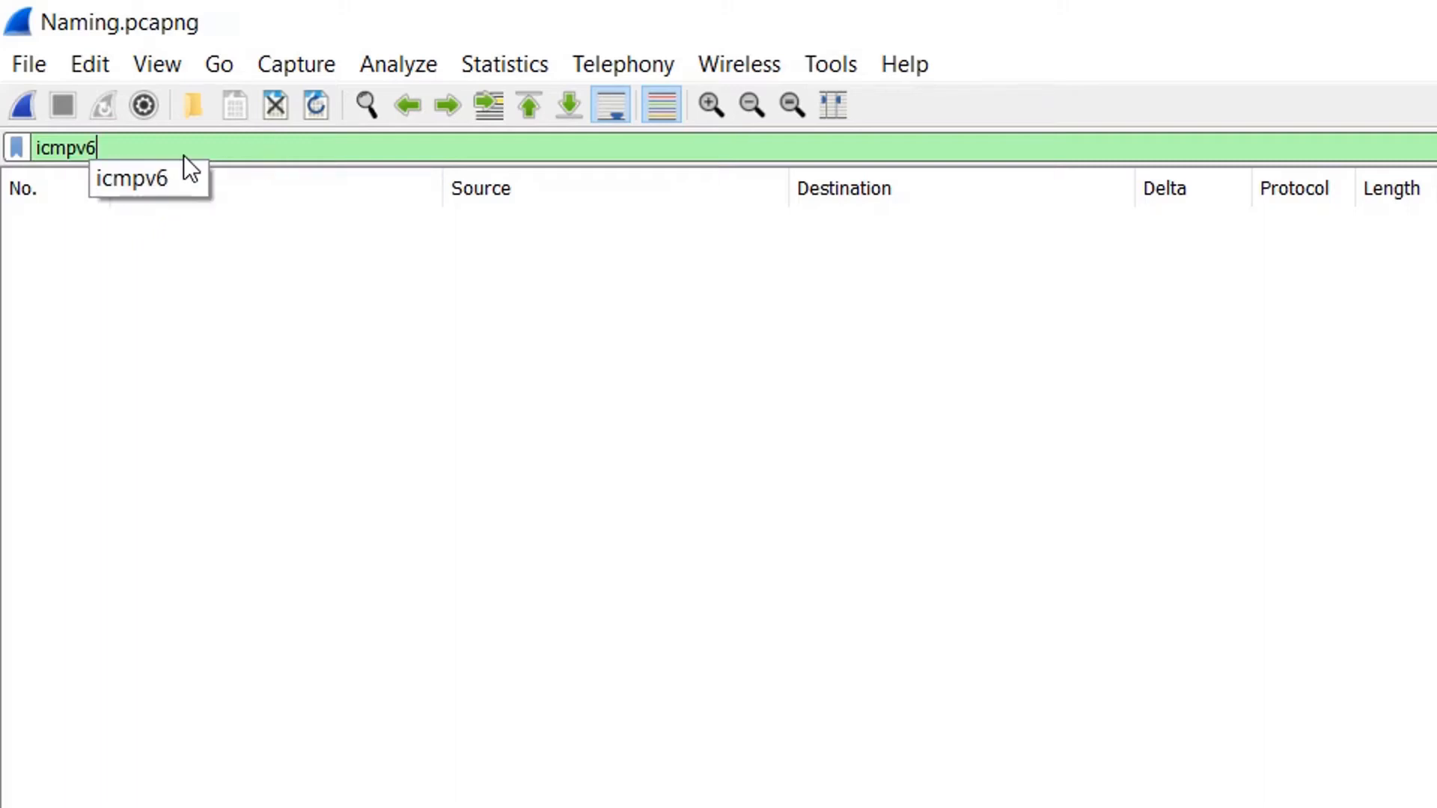
# Step: Replace the display filter with arp and apply it to the packet list
pyautogui.press('BackSpace')
pyautogui.press('BackSpace')
pyautogui.press('BackSpace')
pyautogui.press('BackSpace')
pyautogui.press('BackSpace')
pyautogui.press('BackSpace')
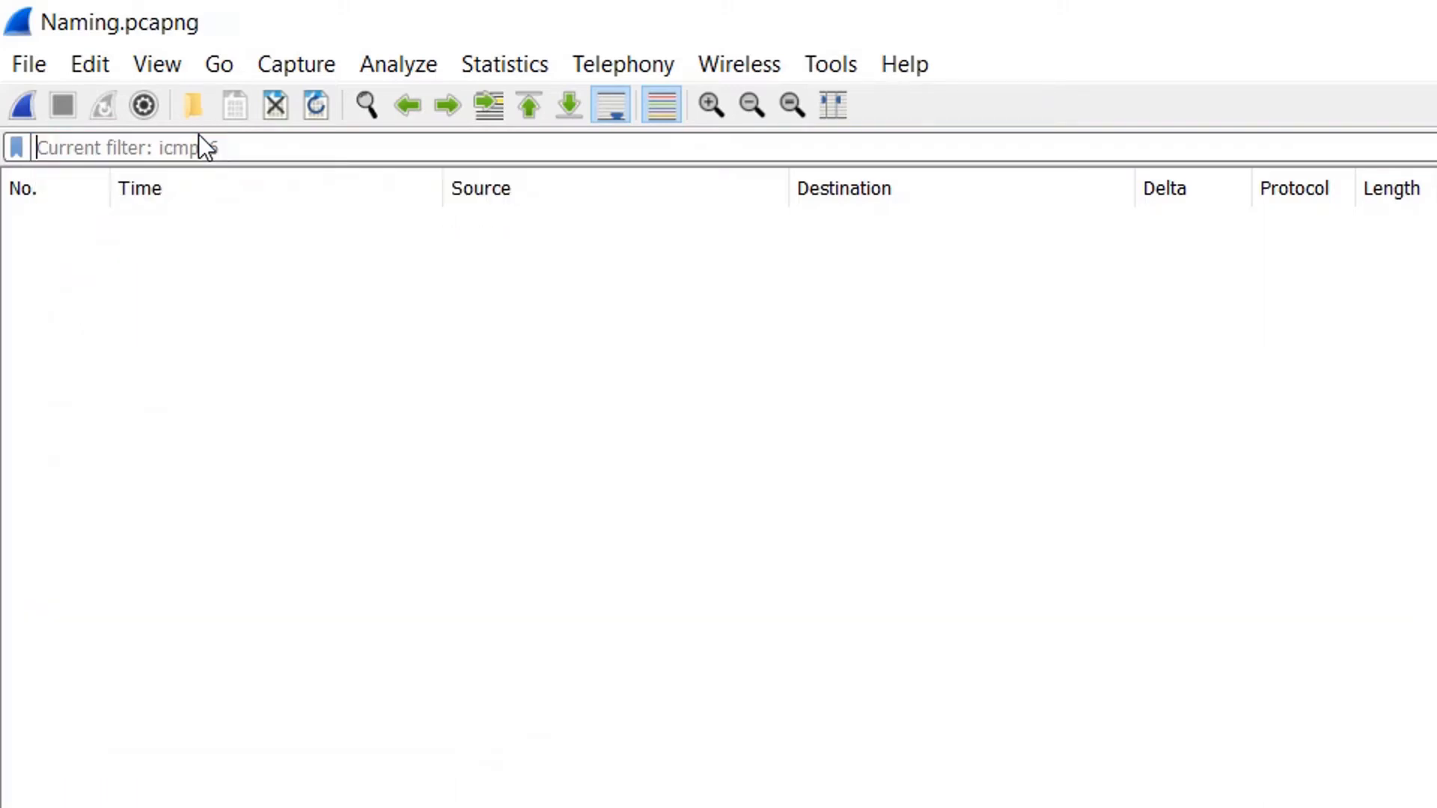
pyautogui.write('arp')
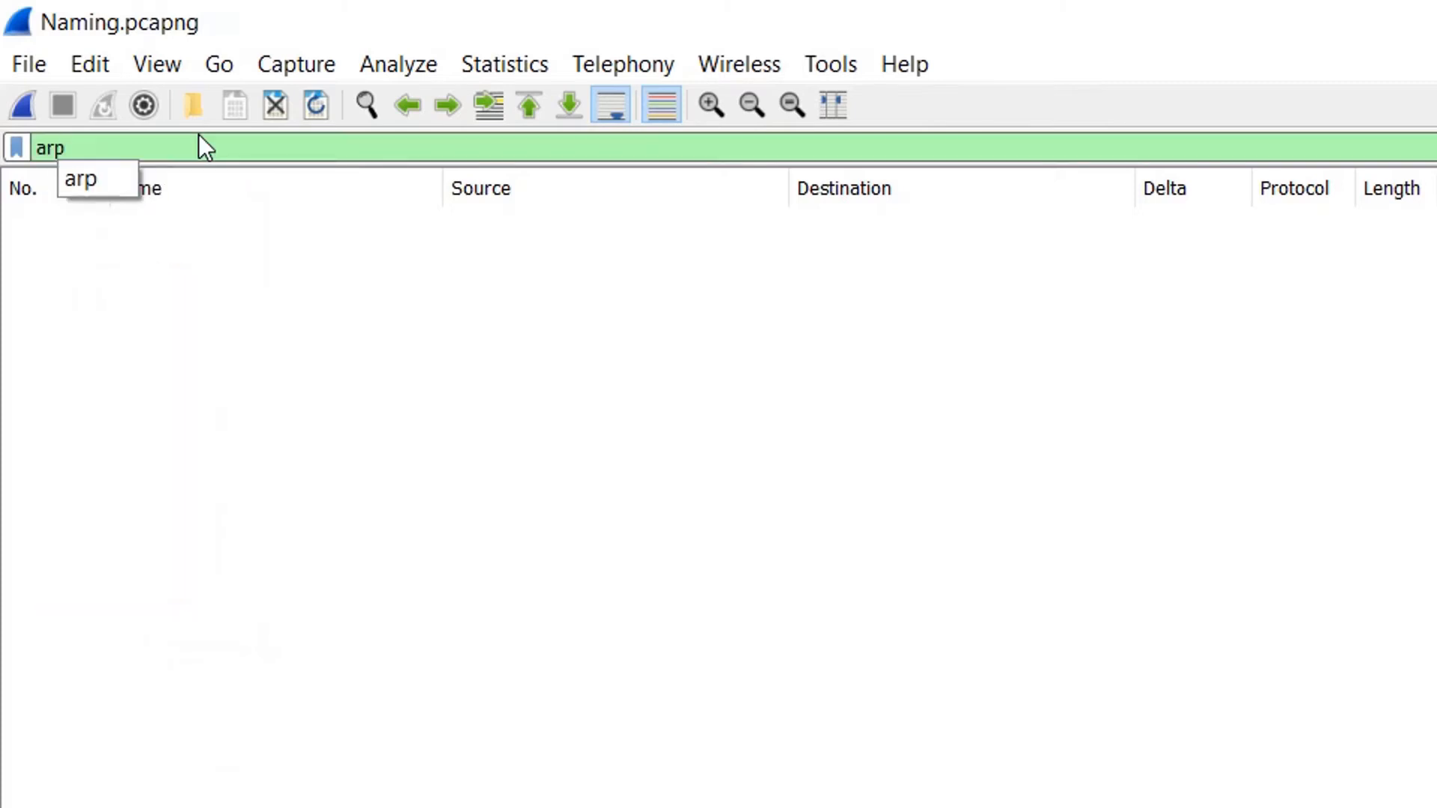
pyautogui.press('Return')
pyautogui.press('Return')
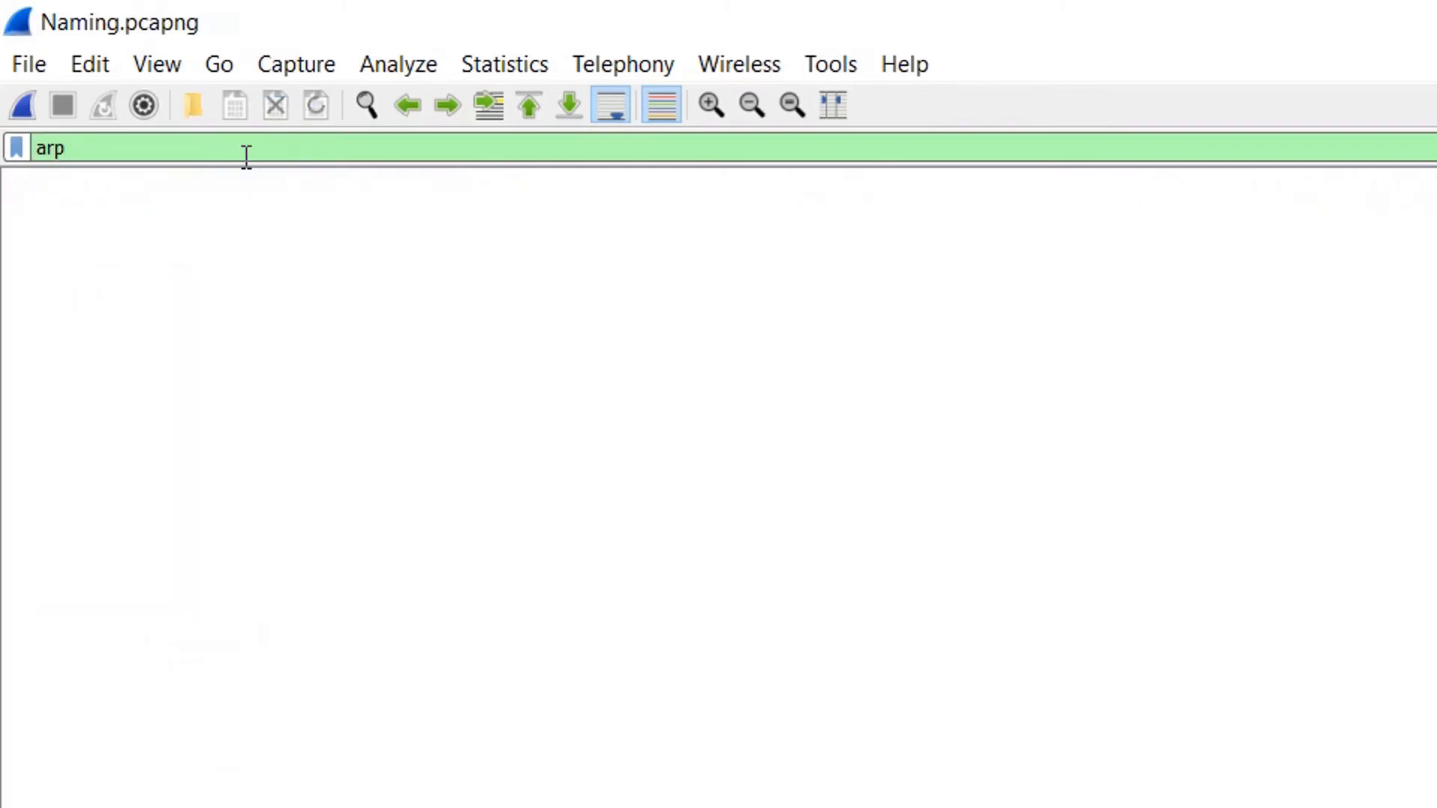
# Step: Clear the arp display filter and look through the full packet list
pyautogui.press('BackSpace')
pyautogui.press('BackSpace')
pyautogui.press('BackSpace')
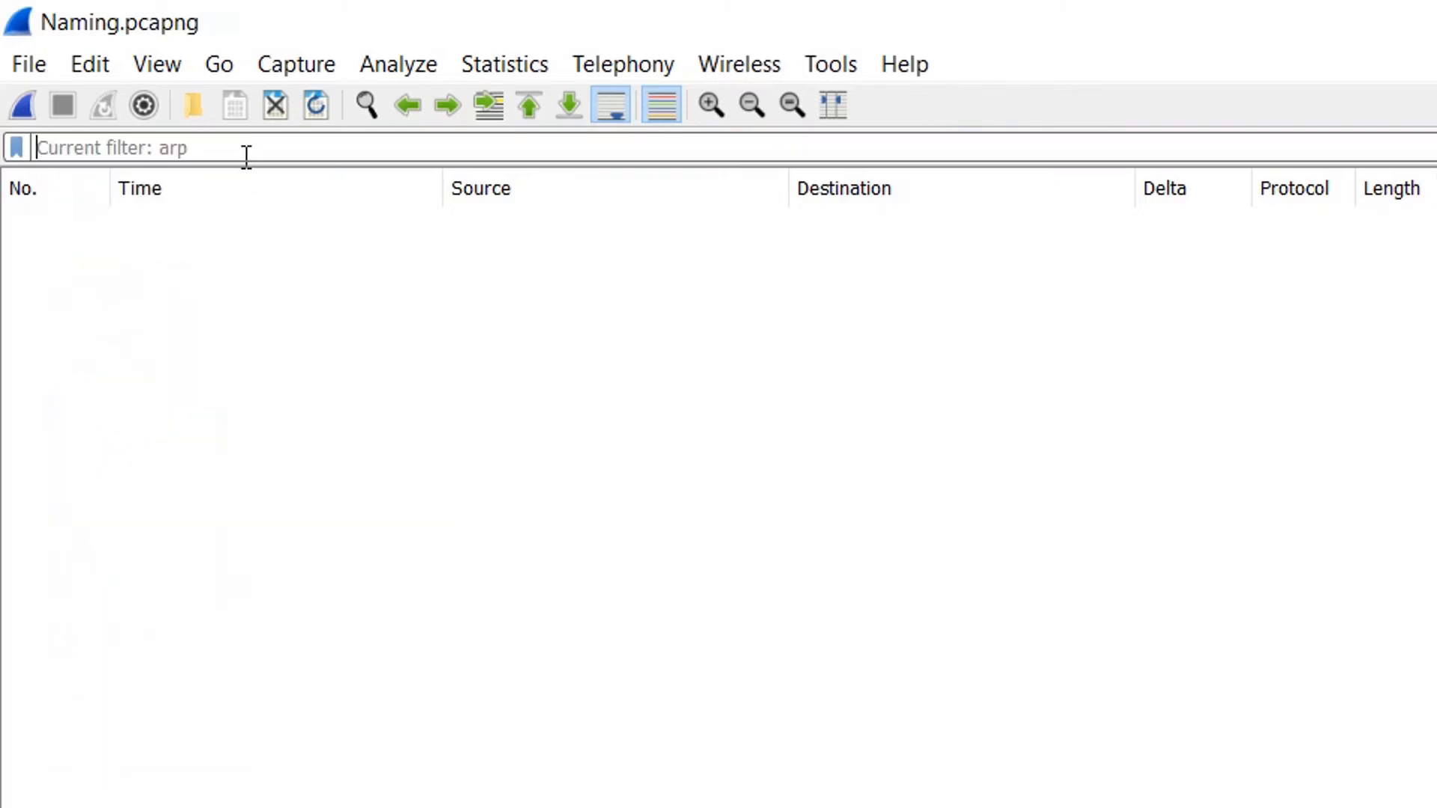
pyautogui.press('Return')
pyautogui.scroll(-16, 1373, 543)
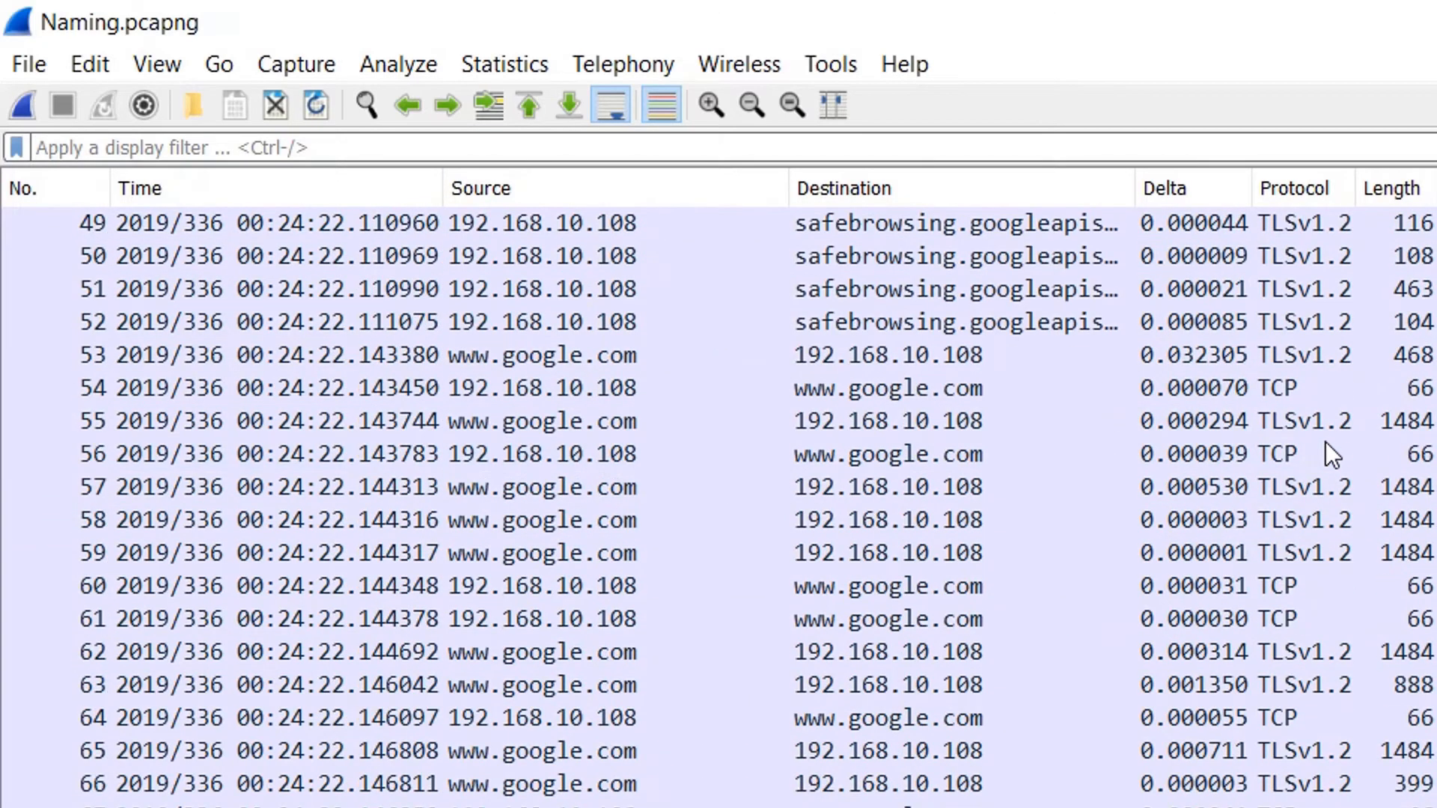
pyautogui.scroll(16, 1326, 447)
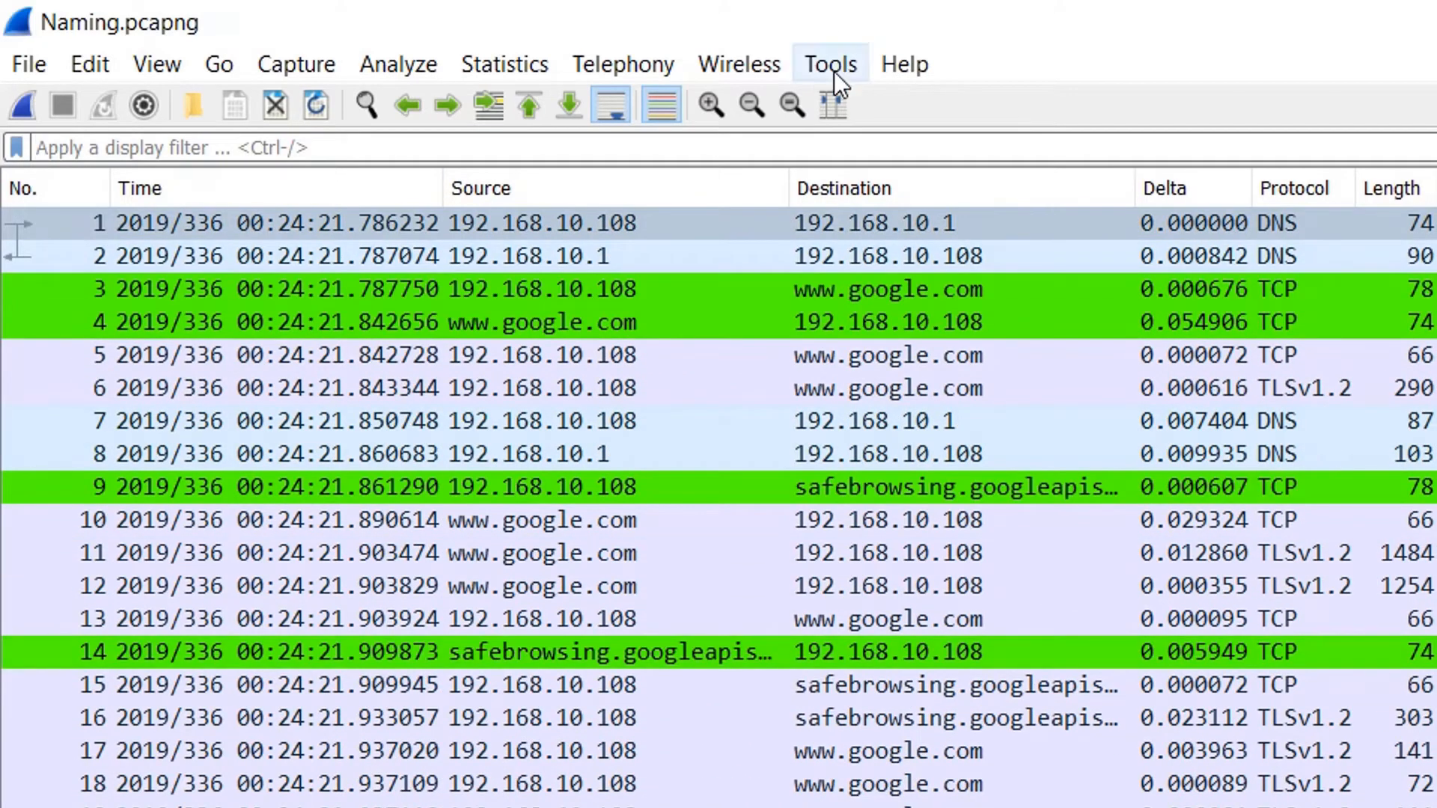
# Step: Apply tcp as the display filter and look through the filtered packets
pyautogui.write('tc')
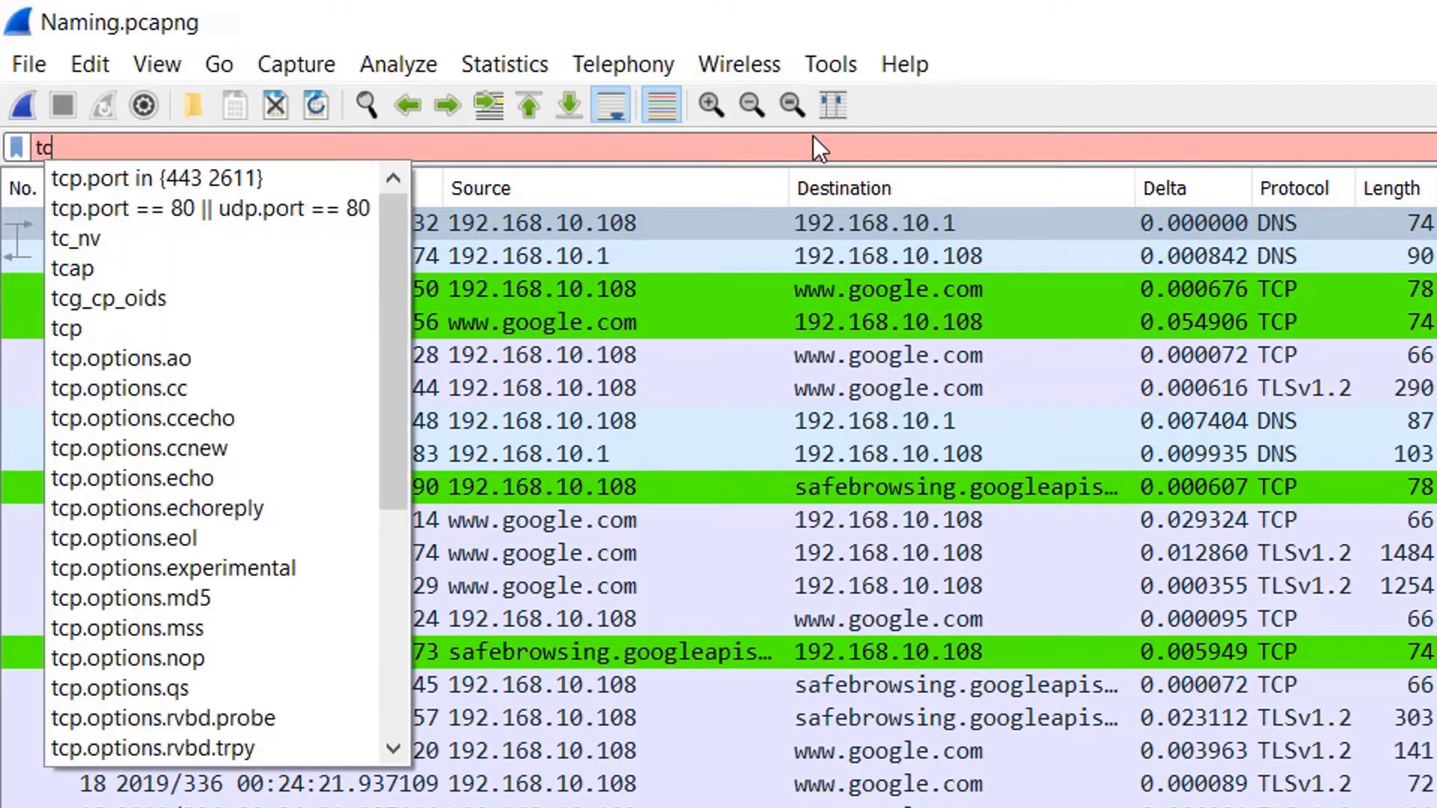
pyautogui.click(268, 328)
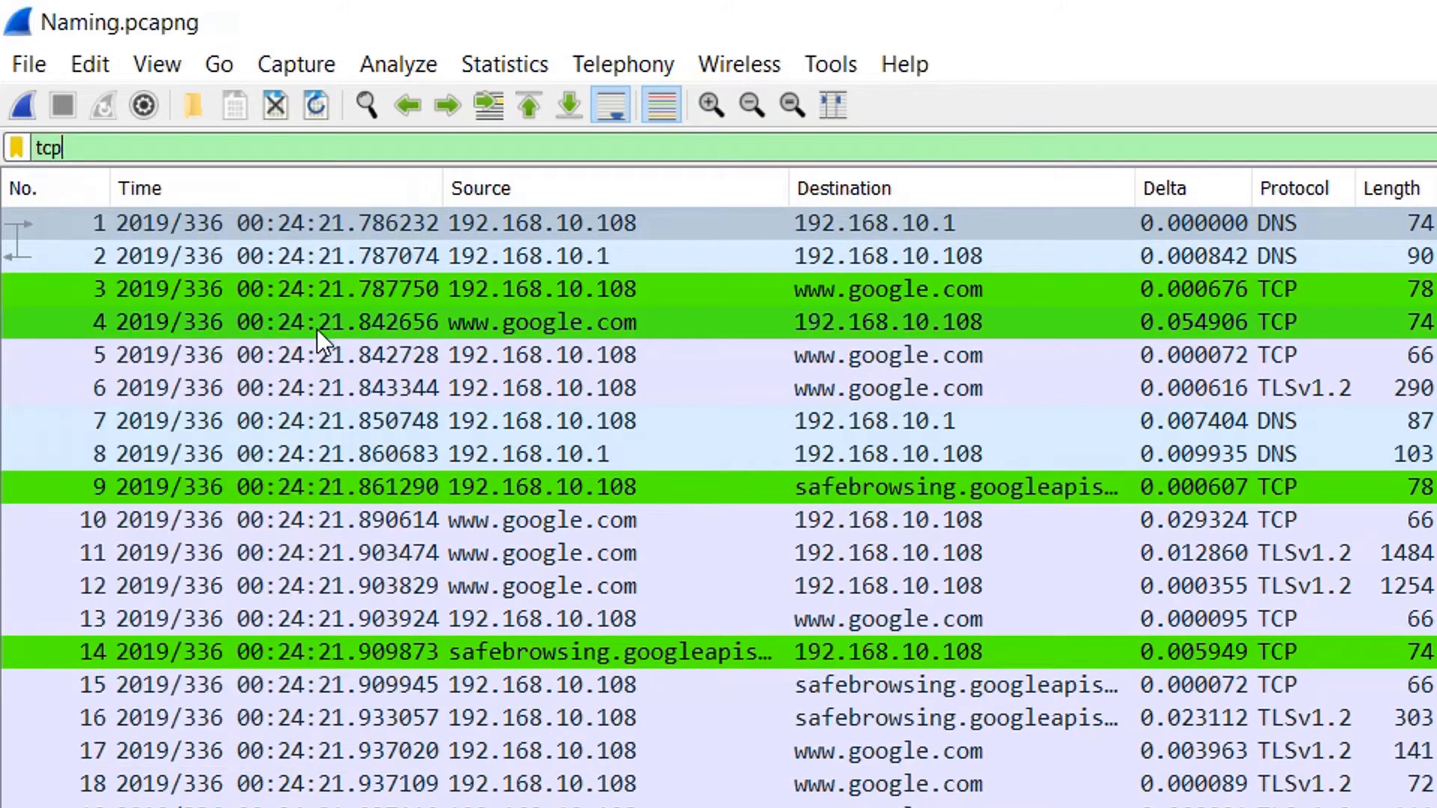
pyautogui.press('Return')
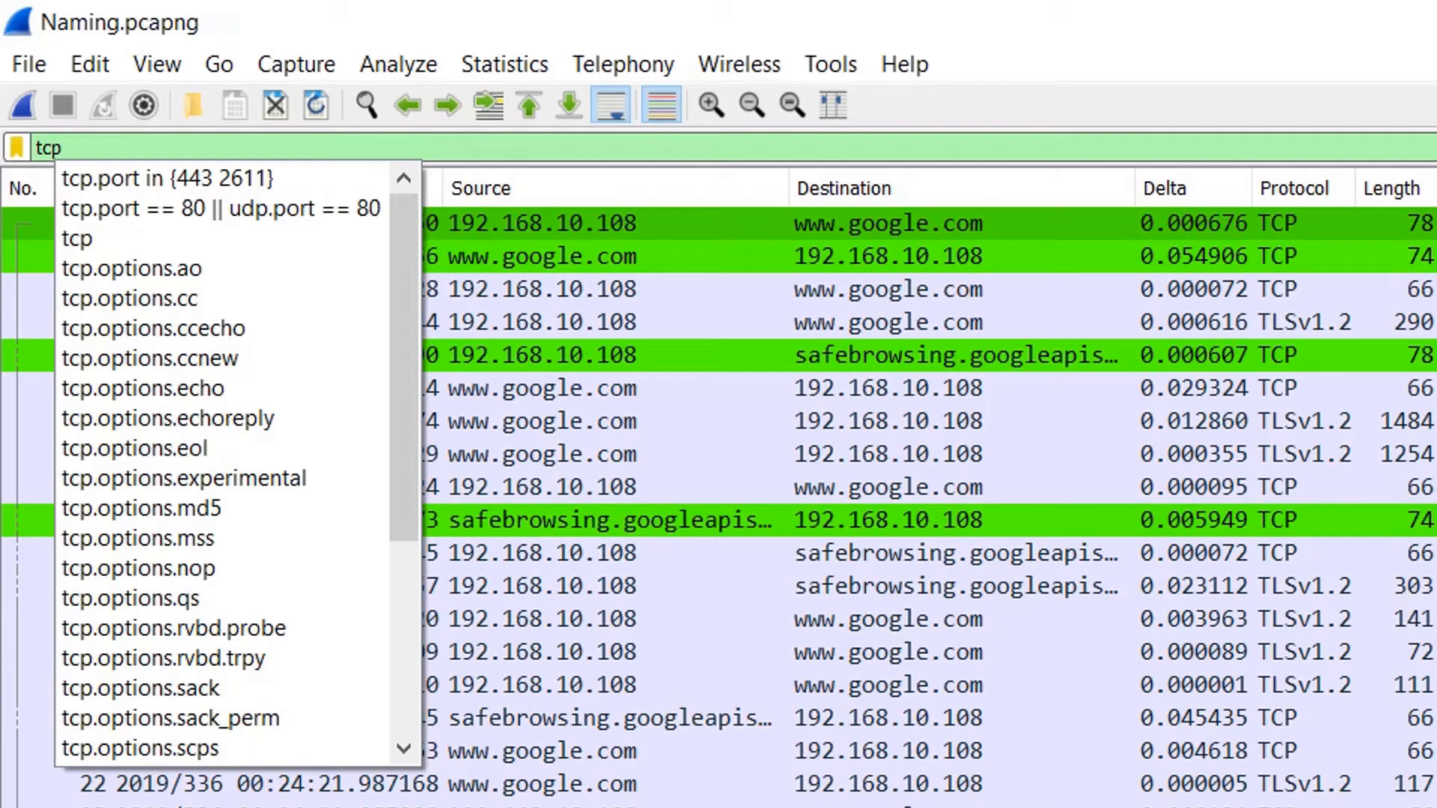
pyautogui.press('Escape')
pyautogui.scroll(-20, 719, 502)
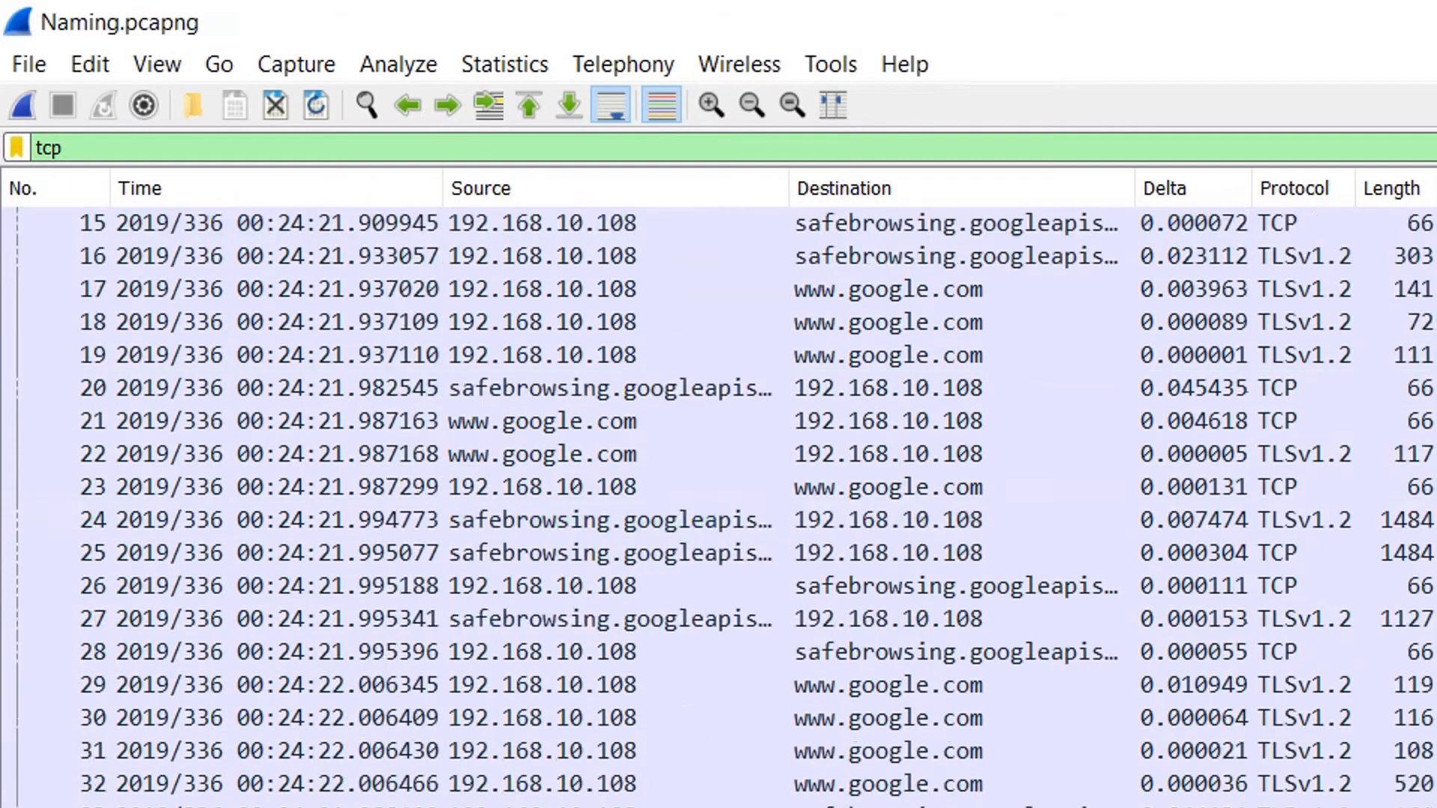
pyautogui.scroll(20, 718, 501)
pyautogui.scroll(20, 719, 501)
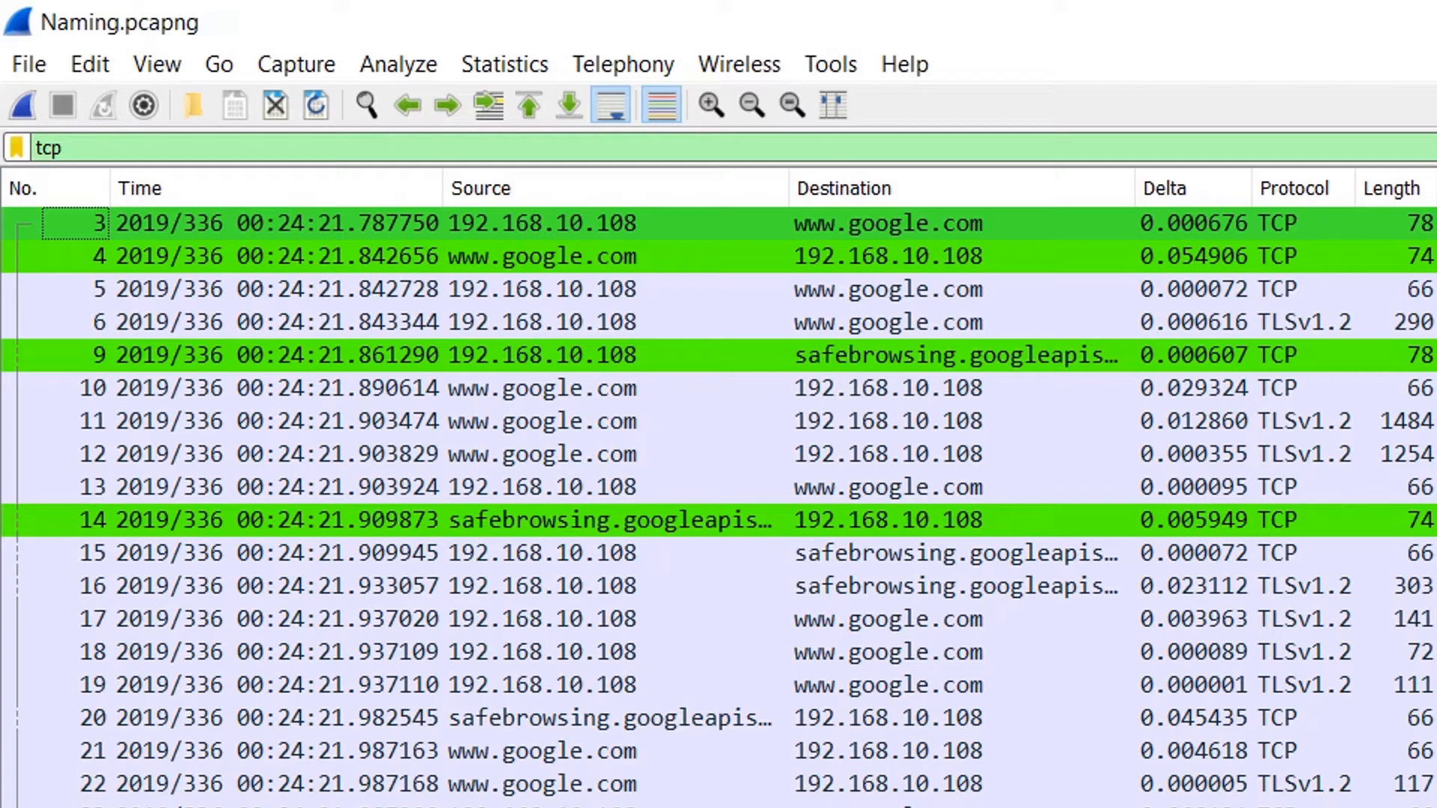
# Step: Clear the tcp filter text, and read the browser article's sections on IP address, not and string filters
pyautogui.doubleClick(142, 150)
pyautogui.press('BackSpace')
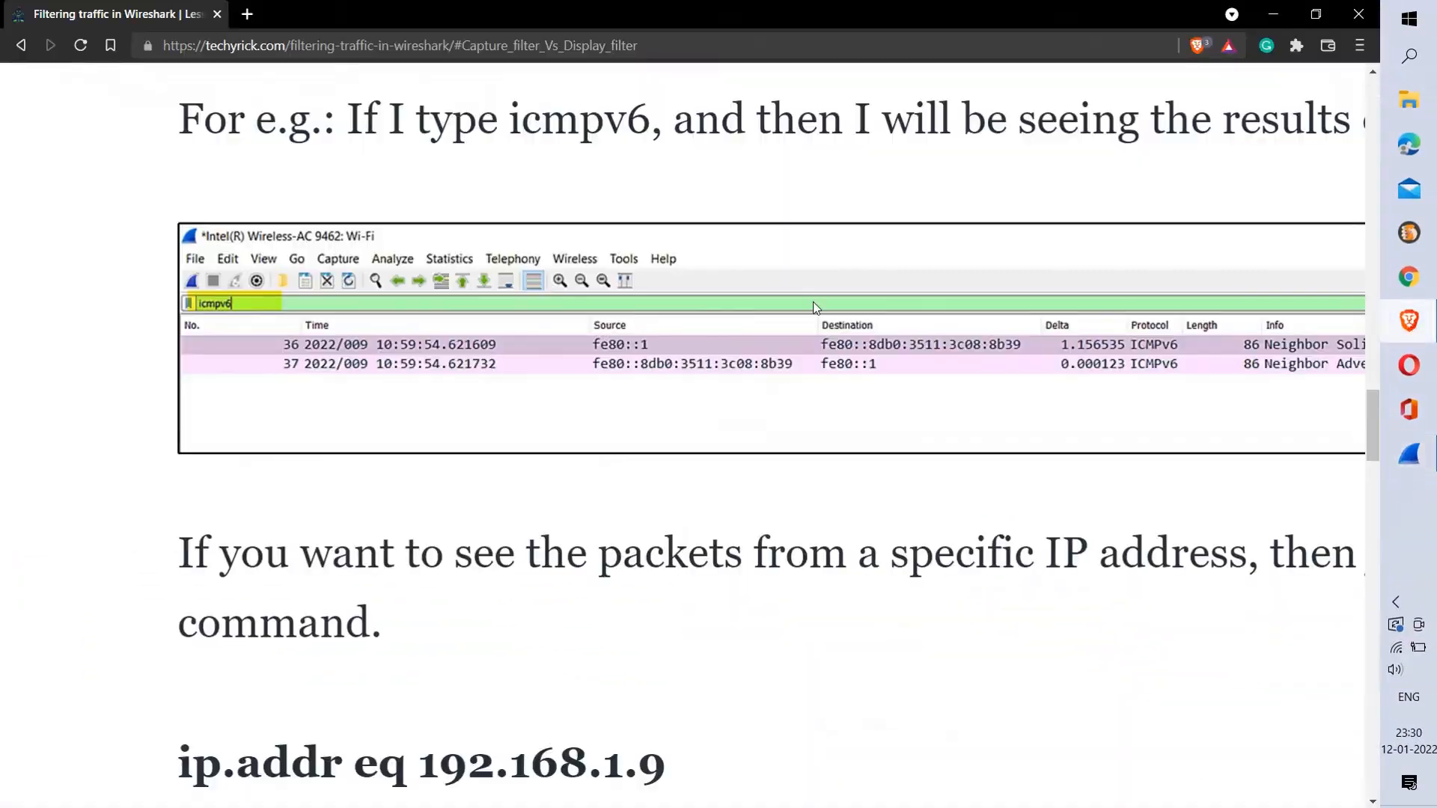
pyautogui.scroll(-2, 721, 410)
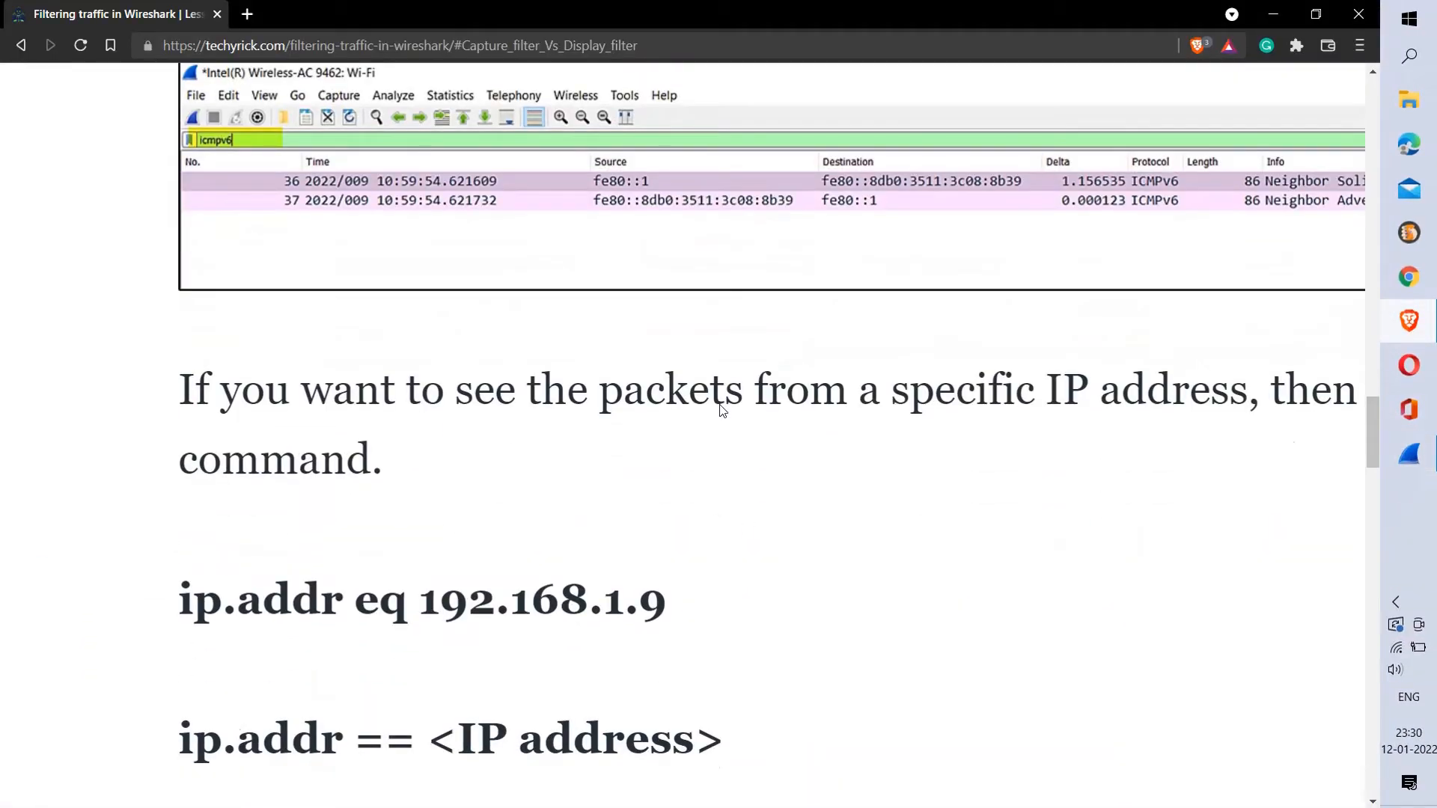
pyautogui.scroll(-8, 721, 410)
pyautogui.scroll(-2, 721, 410)
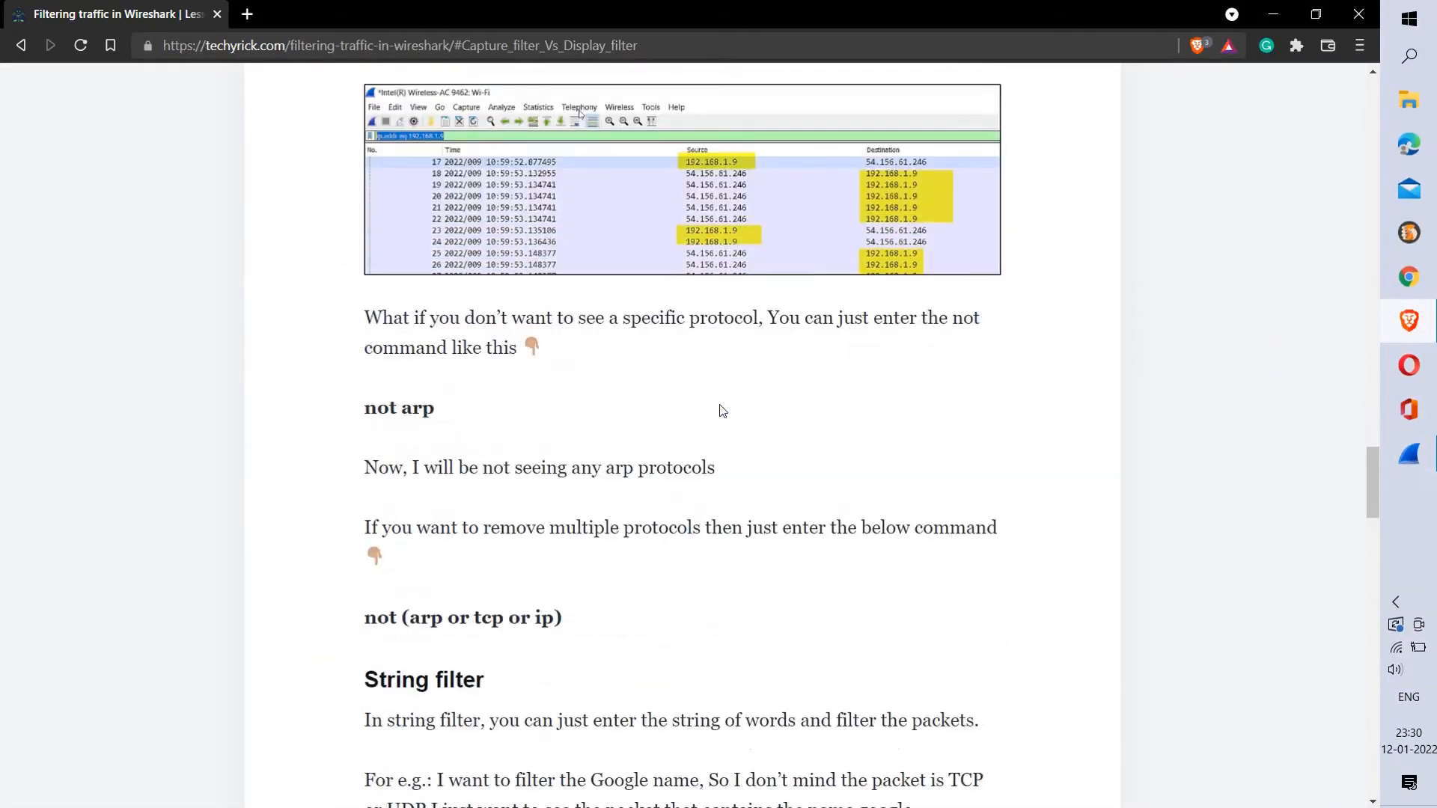
pyautogui.scroll(5, 723, 411)
pyautogui.moveTo(364, 345); pyautogui.dragTo(625, 348)
pyautogui.click(626, 348)
pyautogui.scroll(-10, 488, 464)
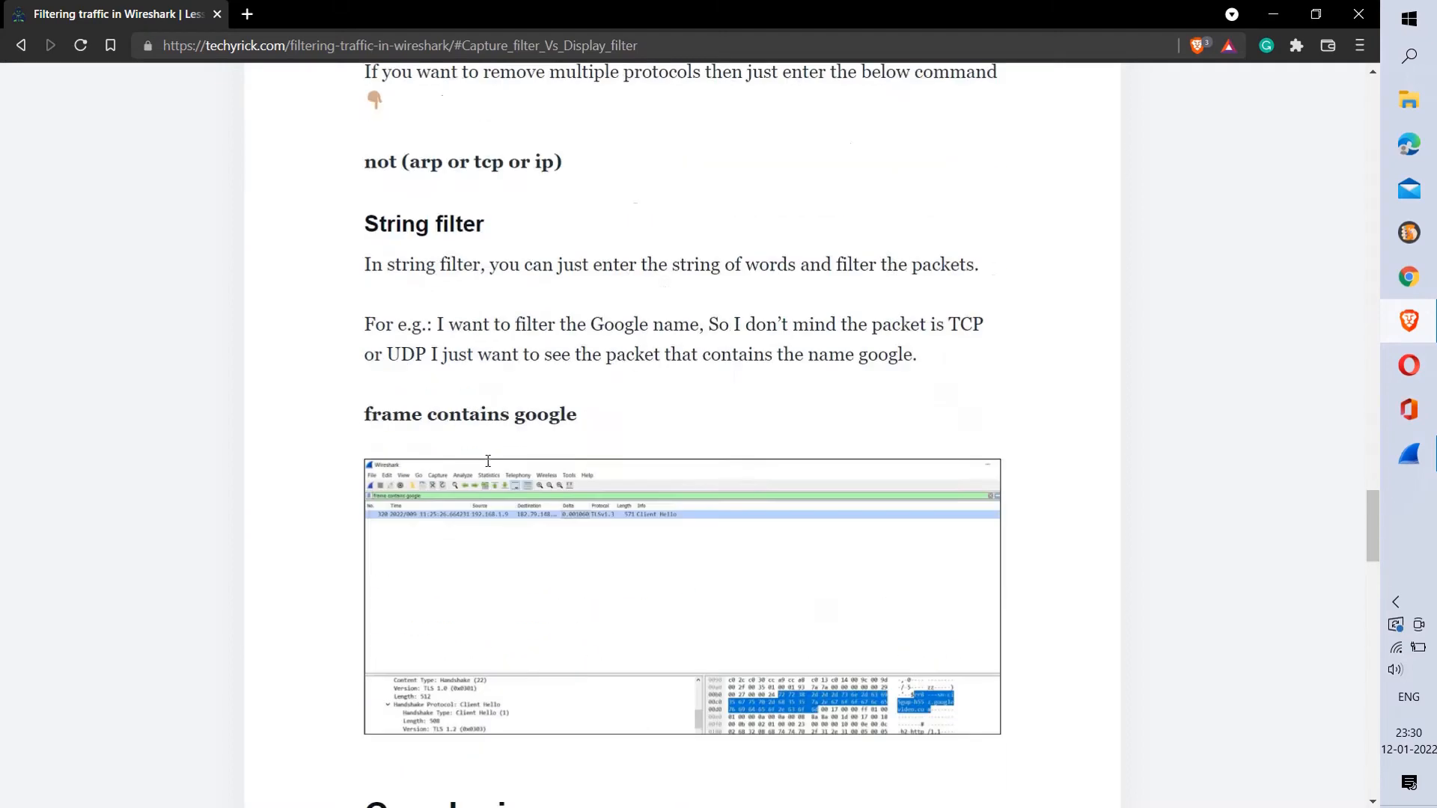
# Step: Reread the article's not filter section, and look through the display filter suggestions starting with a in Wireshark
pyautogui.scroll(4, 1354, 493)
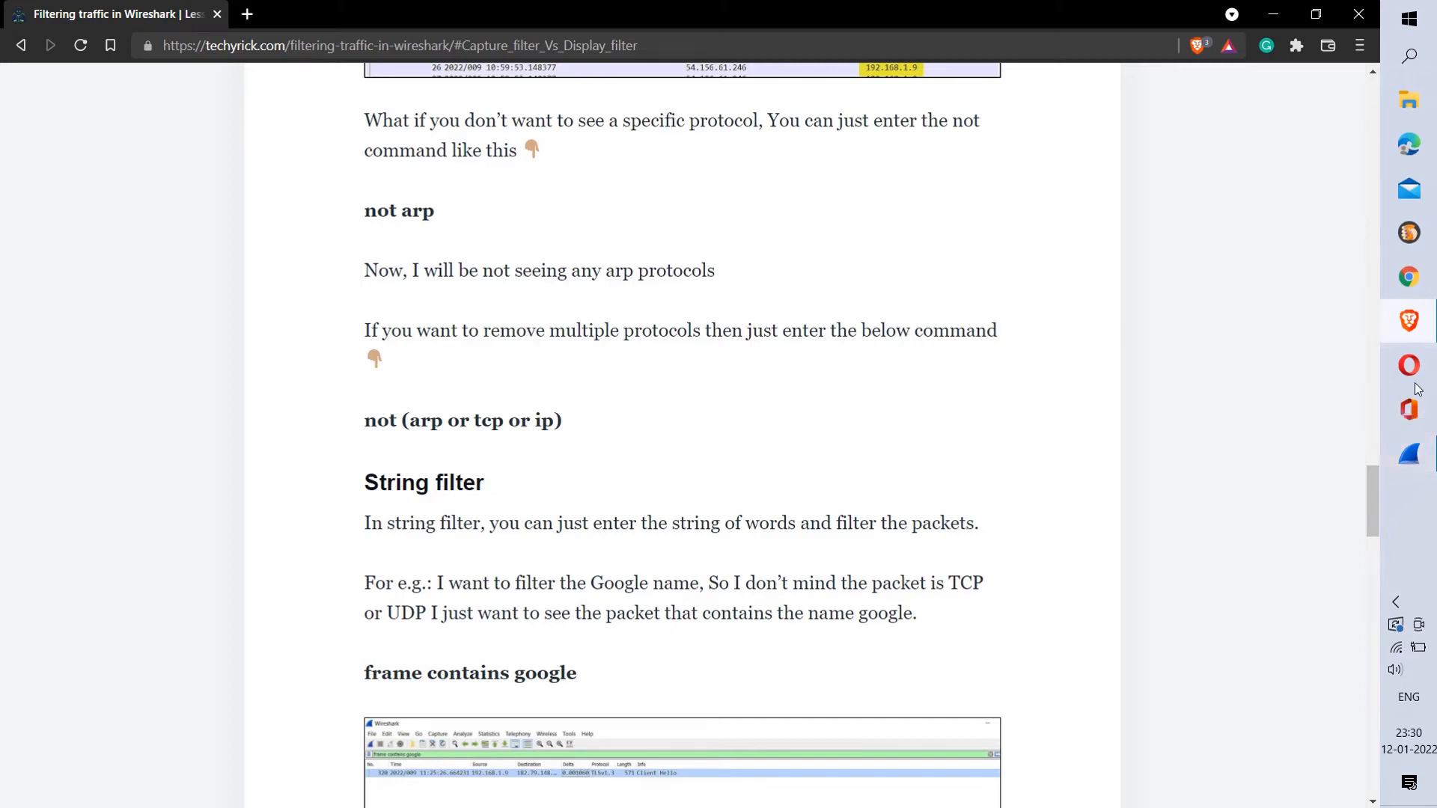
pyautogui.click(1409, 454)
pyautogui.click(297, 74)
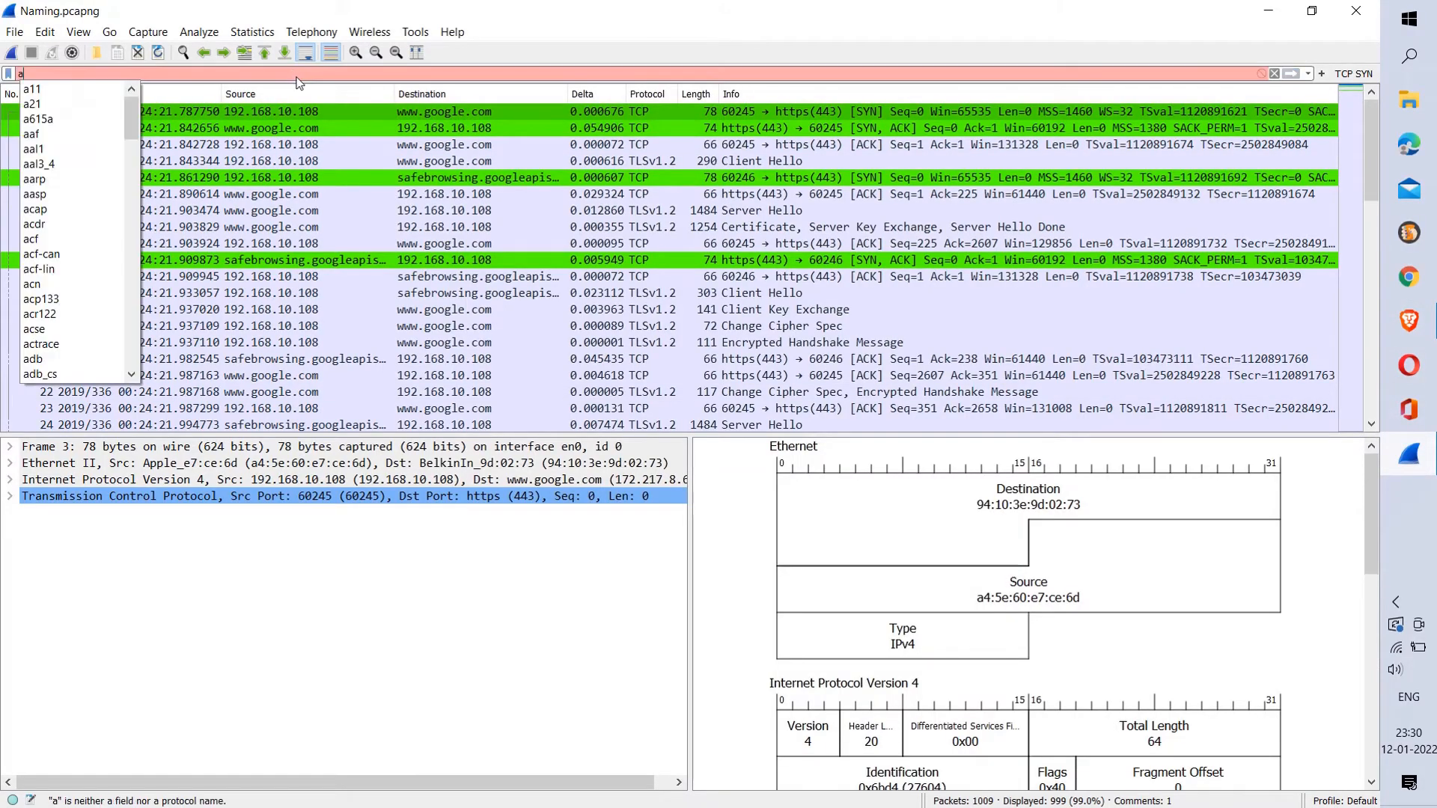
pyautogui.write('a')
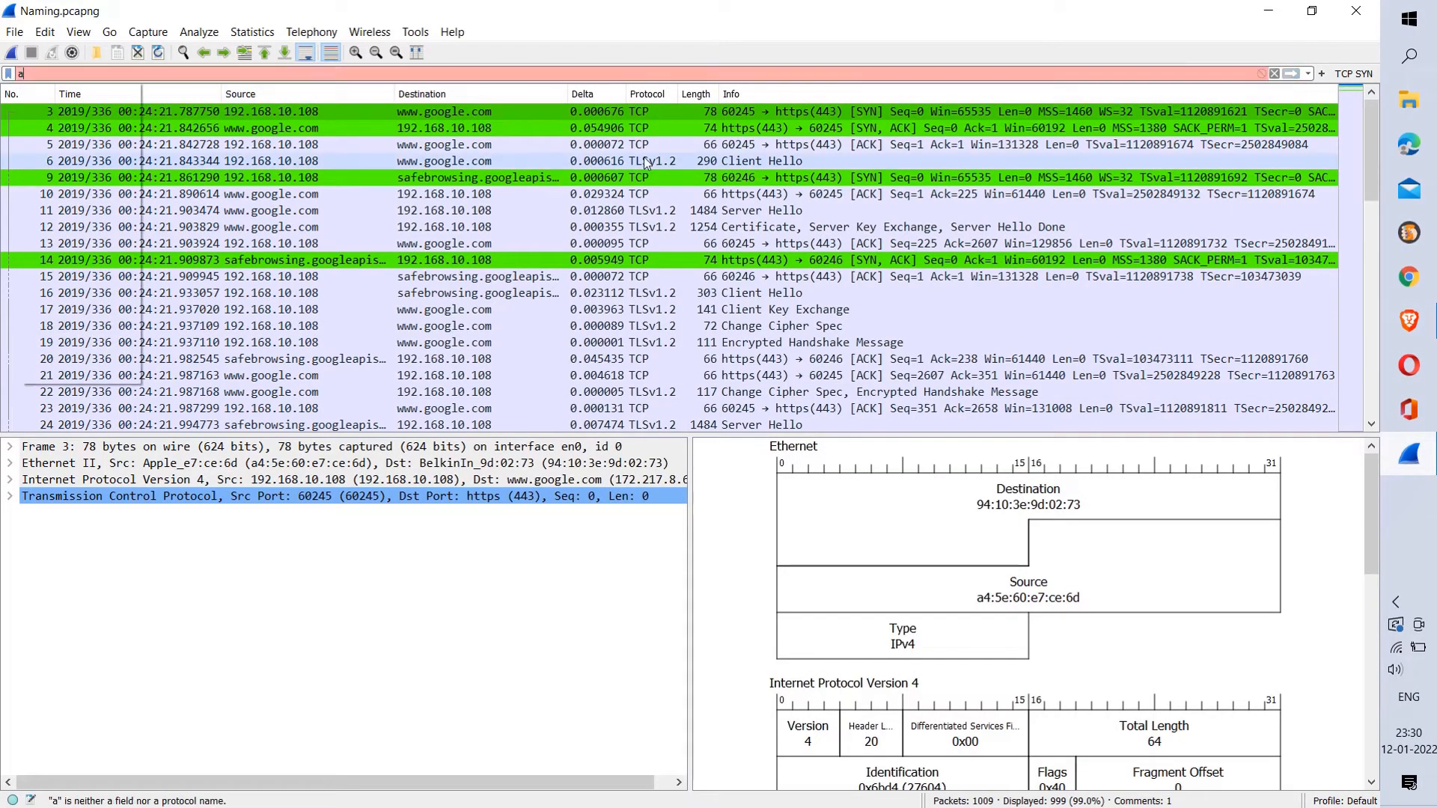
pyautogui.scroll(-7, 132, 185)
pyautogui.scroll(-5, 131, 186)
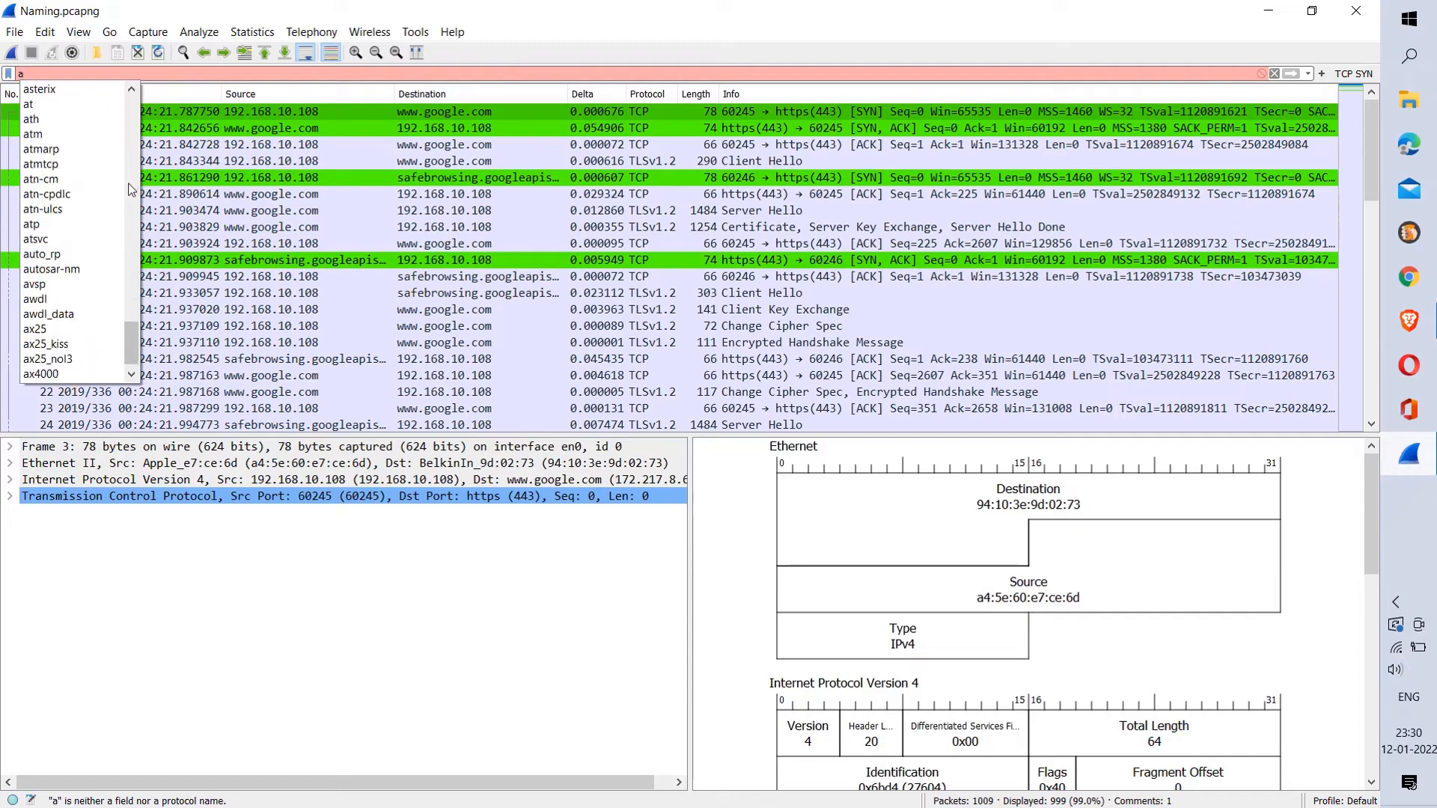
pyautogui.press('BackSpace')
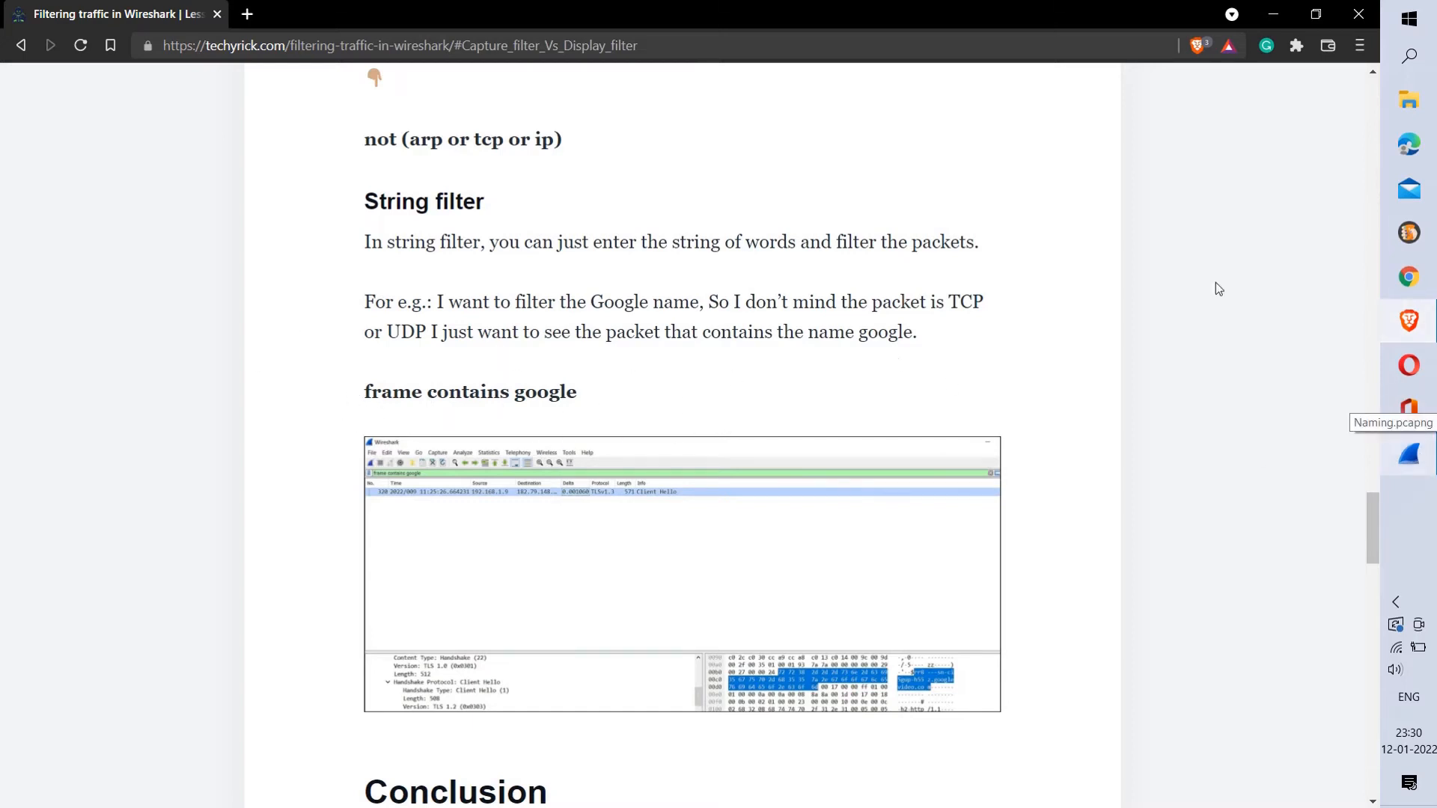
pyautogui.click(1410, 454)
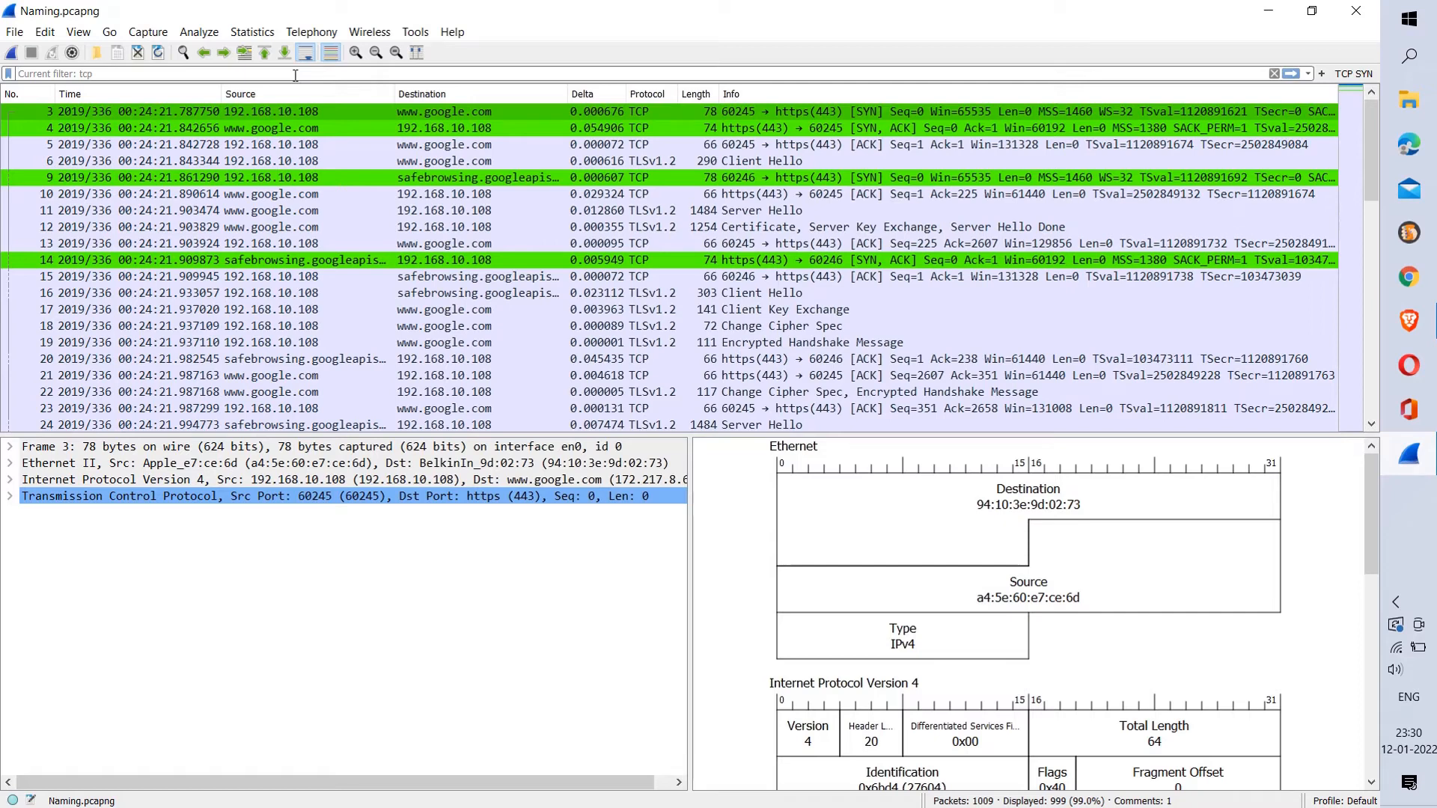
pyautogui.write('fr')
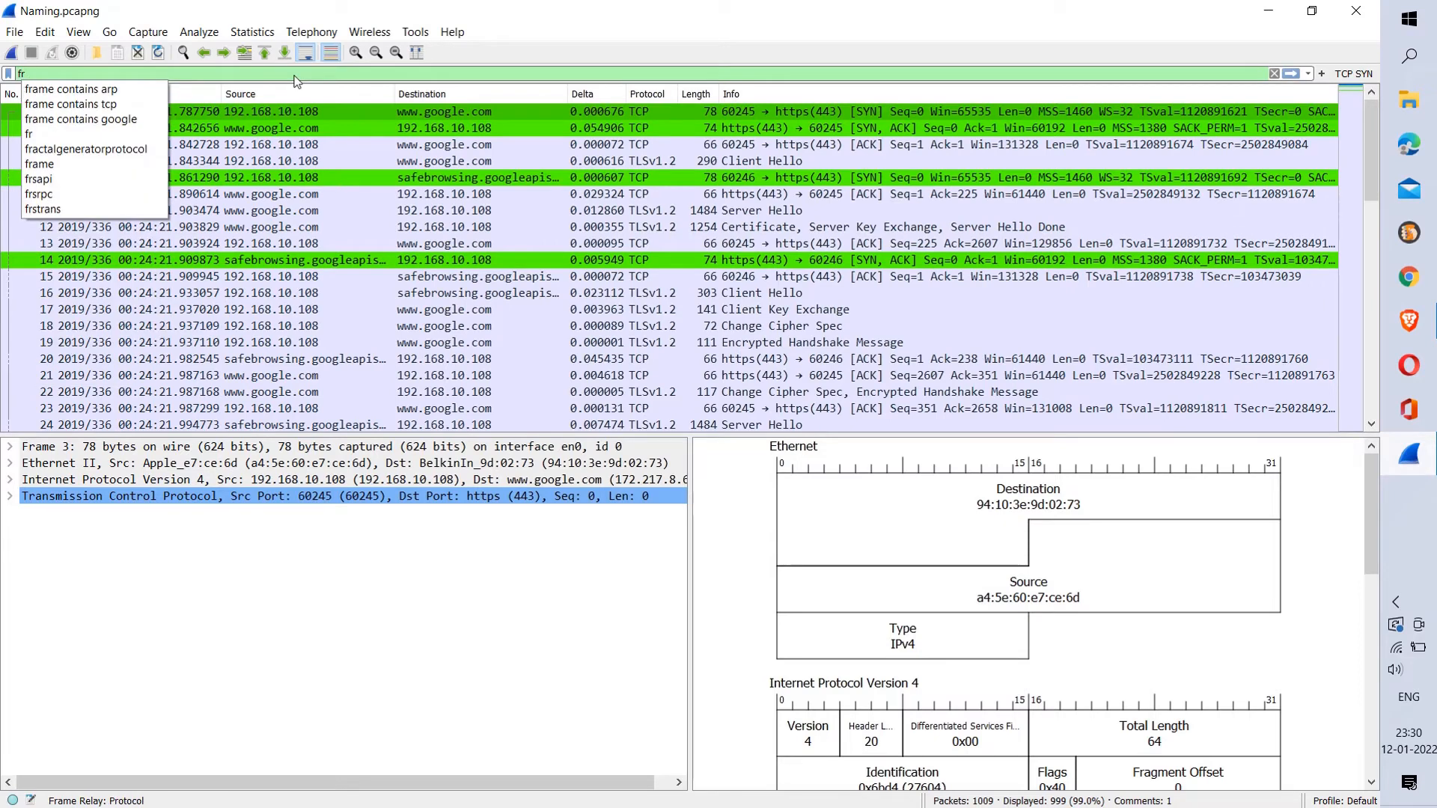
pyautogui.write('om')
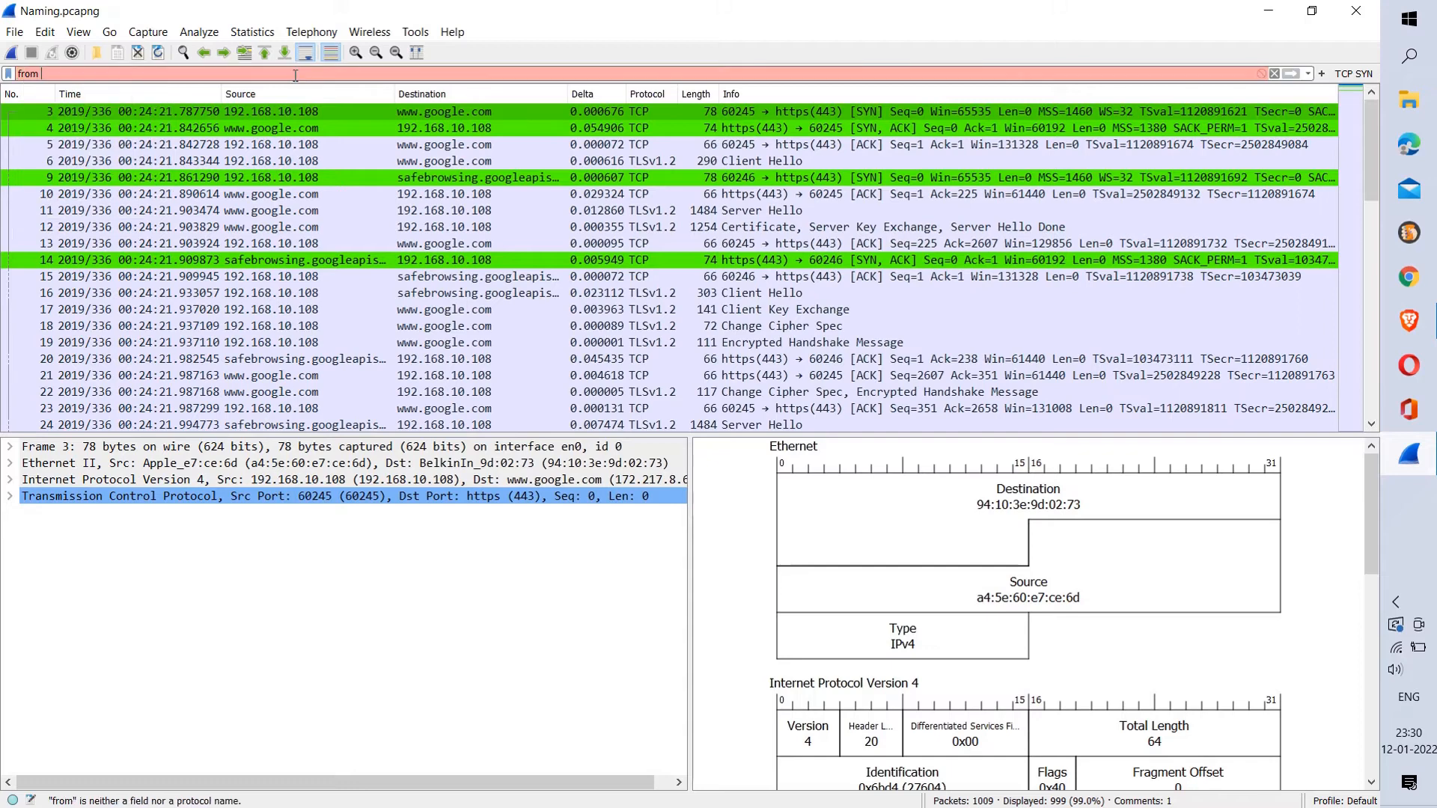
pyautogui.click(1406, 309)
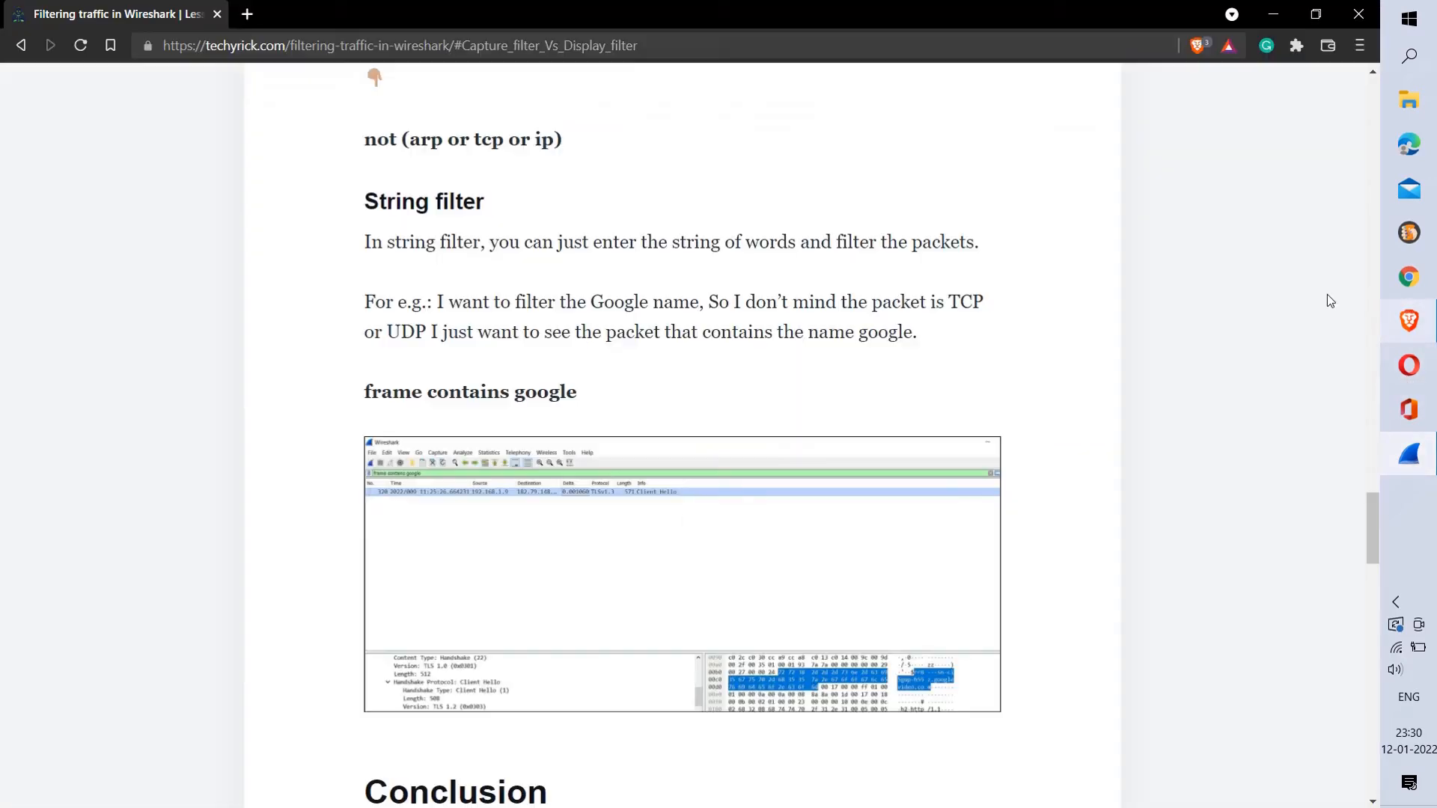
pyautogui.click(1405, 458)
pyautogui.press('BackSpace')
pyautogui.press('BackSpace')
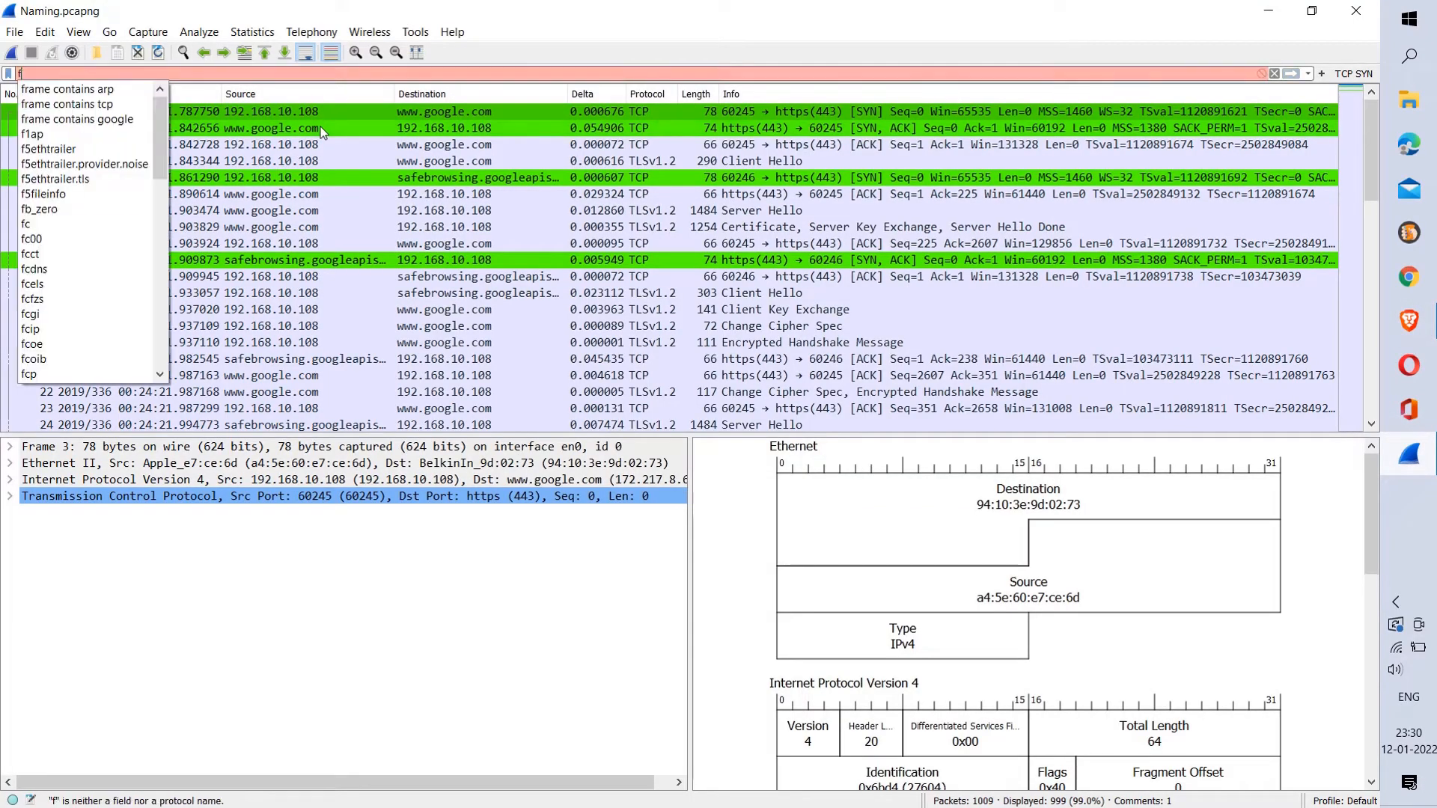
# Step: Enter frame in the display filter and look over its suggested expressions
pyautogui.write('ame contai')
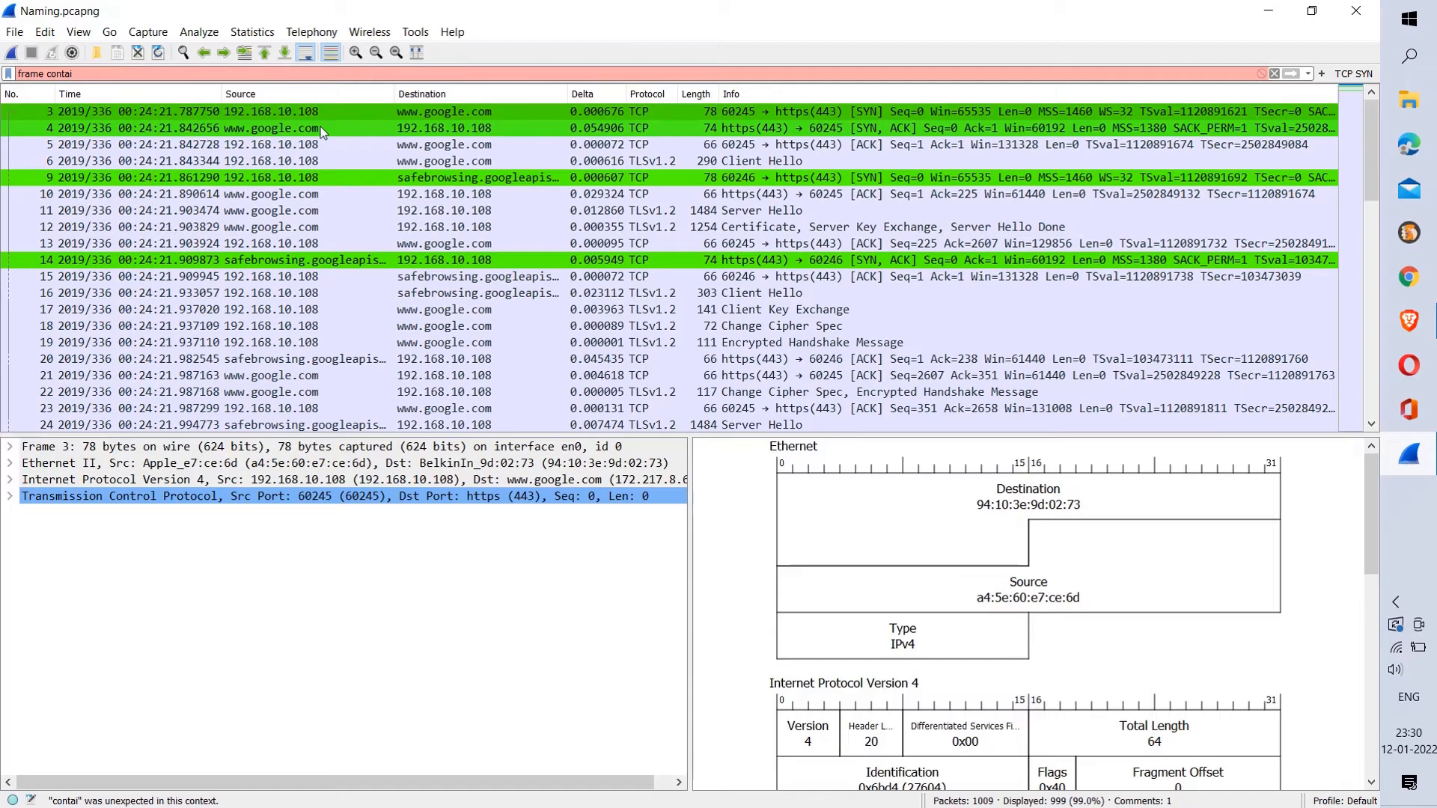
pyautogui.press('BackSpace')
pyautogui.press('BackSpace')
pyautogui.press('BackSpace')
pyautogui.press('BackSpace')
pyautogui.press('BackSpace')
pyautogui.press('BackSpace')
pyautogui.press('BackSpace')
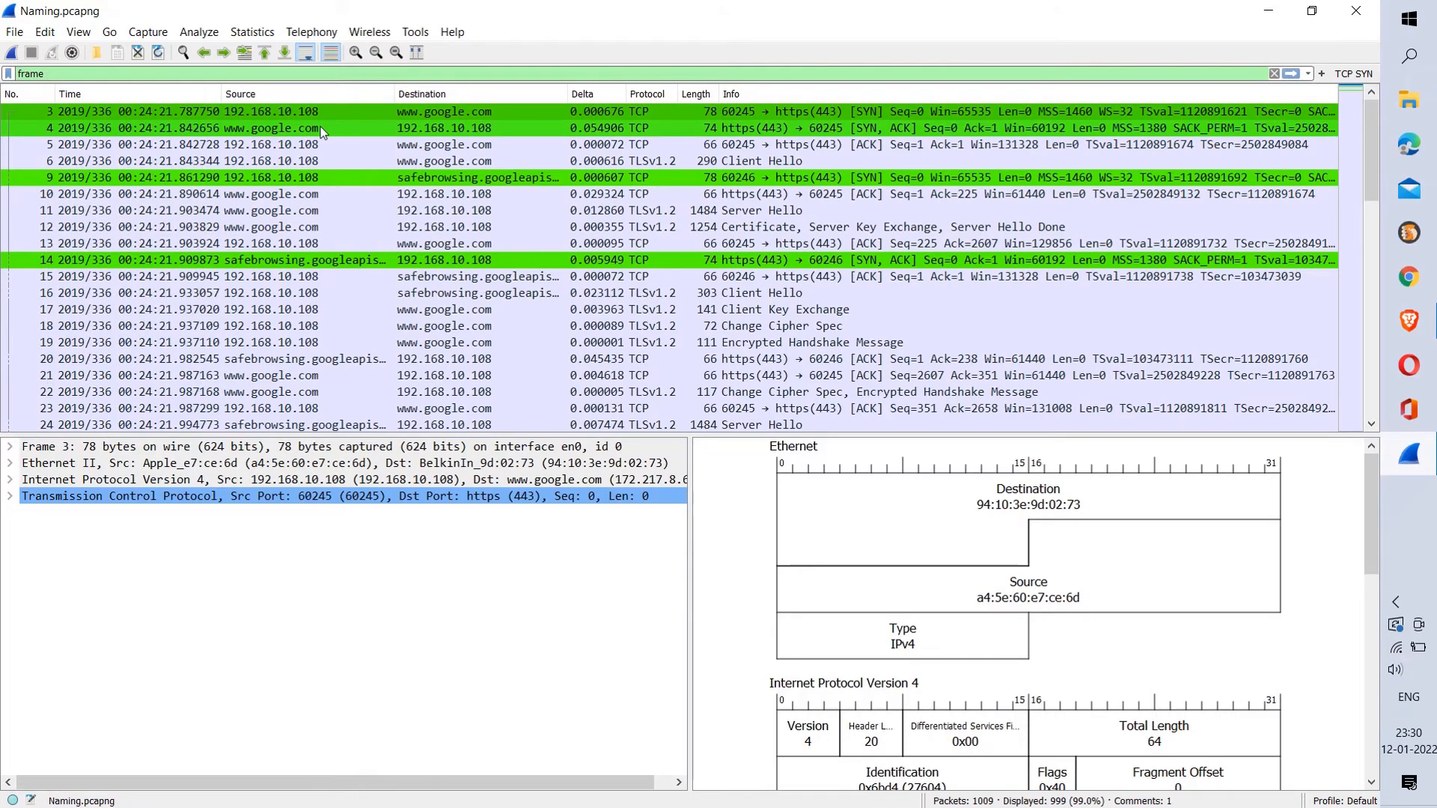
pyautogui.write('co')
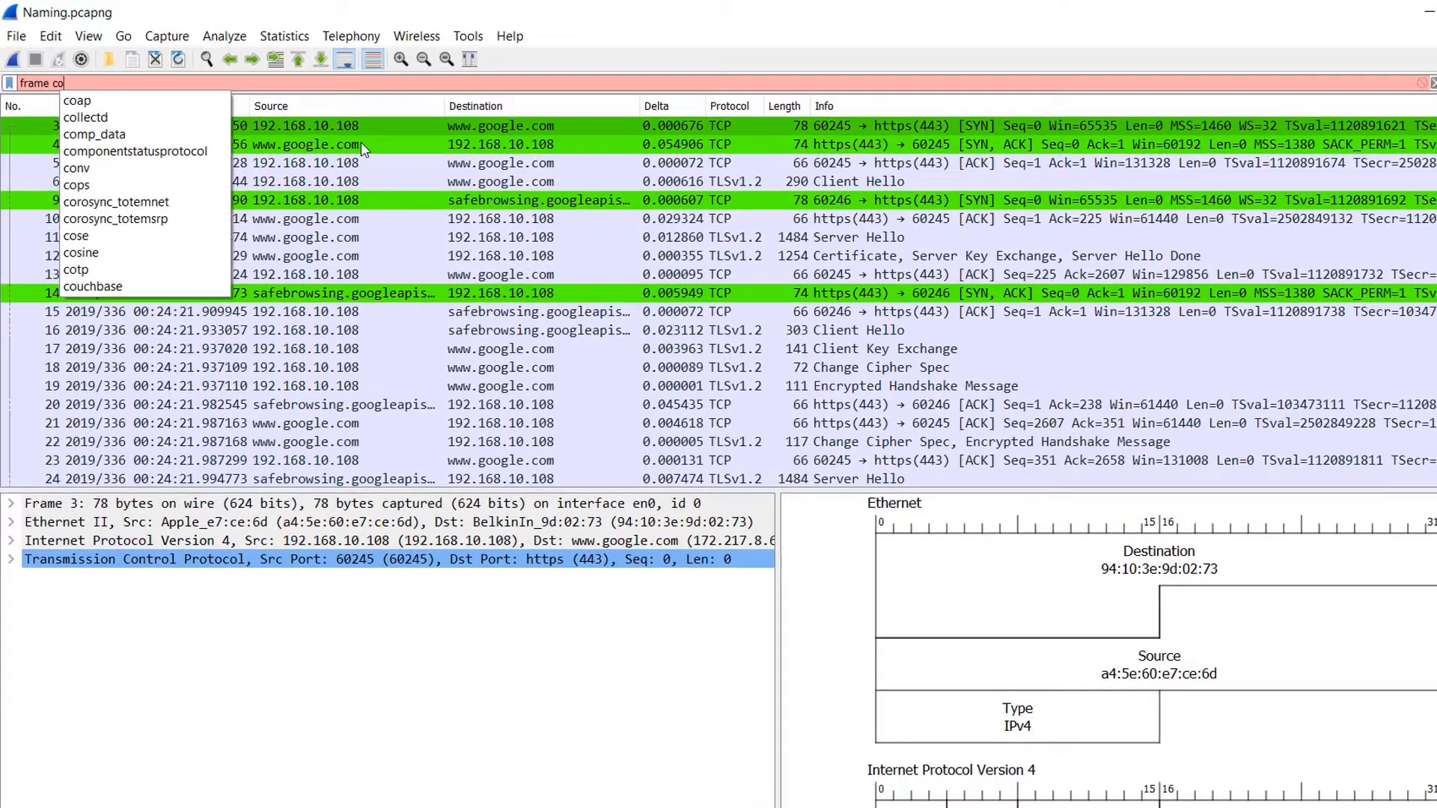
pyautogui.press('BackSpace')
pyautogui.press('BackSpace')
pyautogui.press('BackSpace')
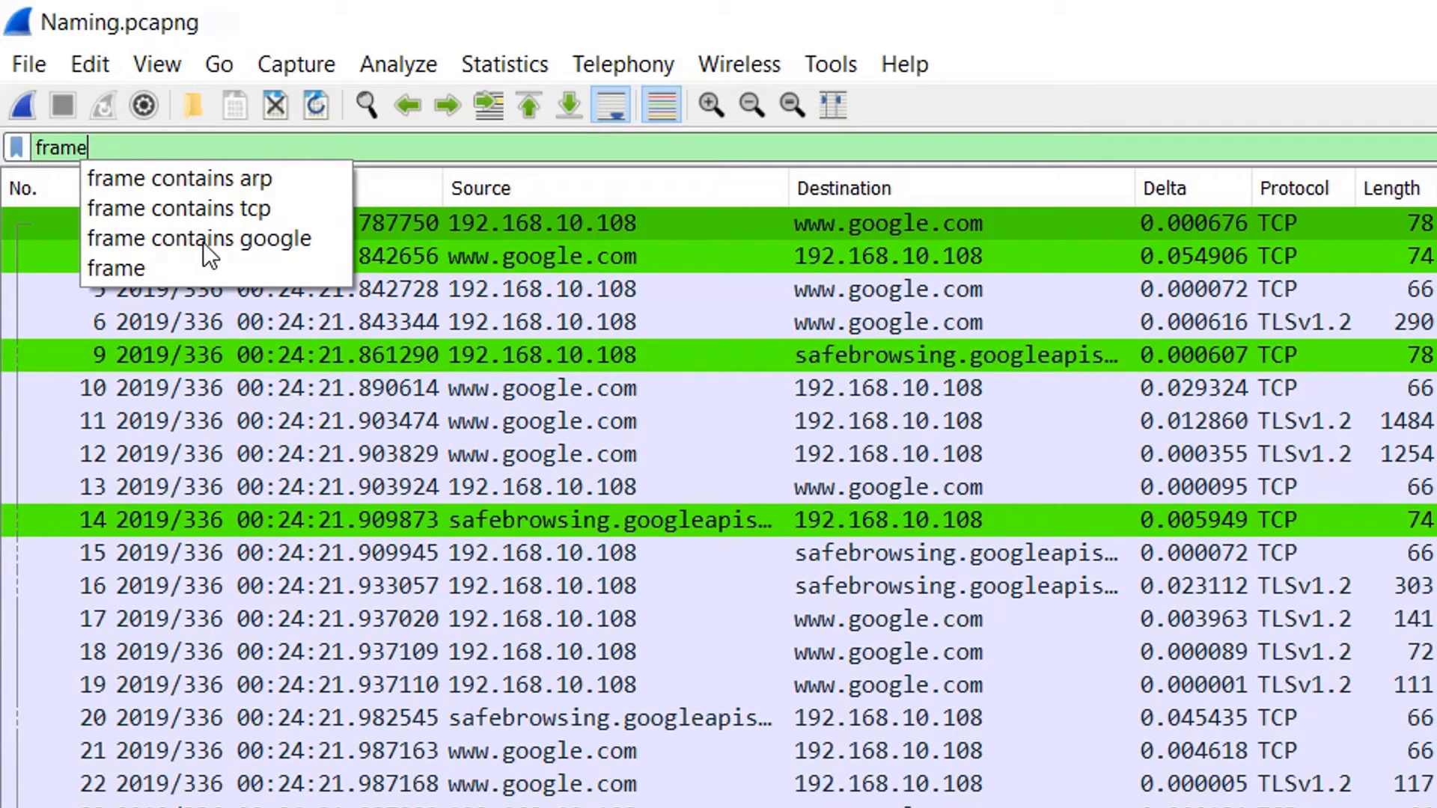
pyautogui.press('Escape')
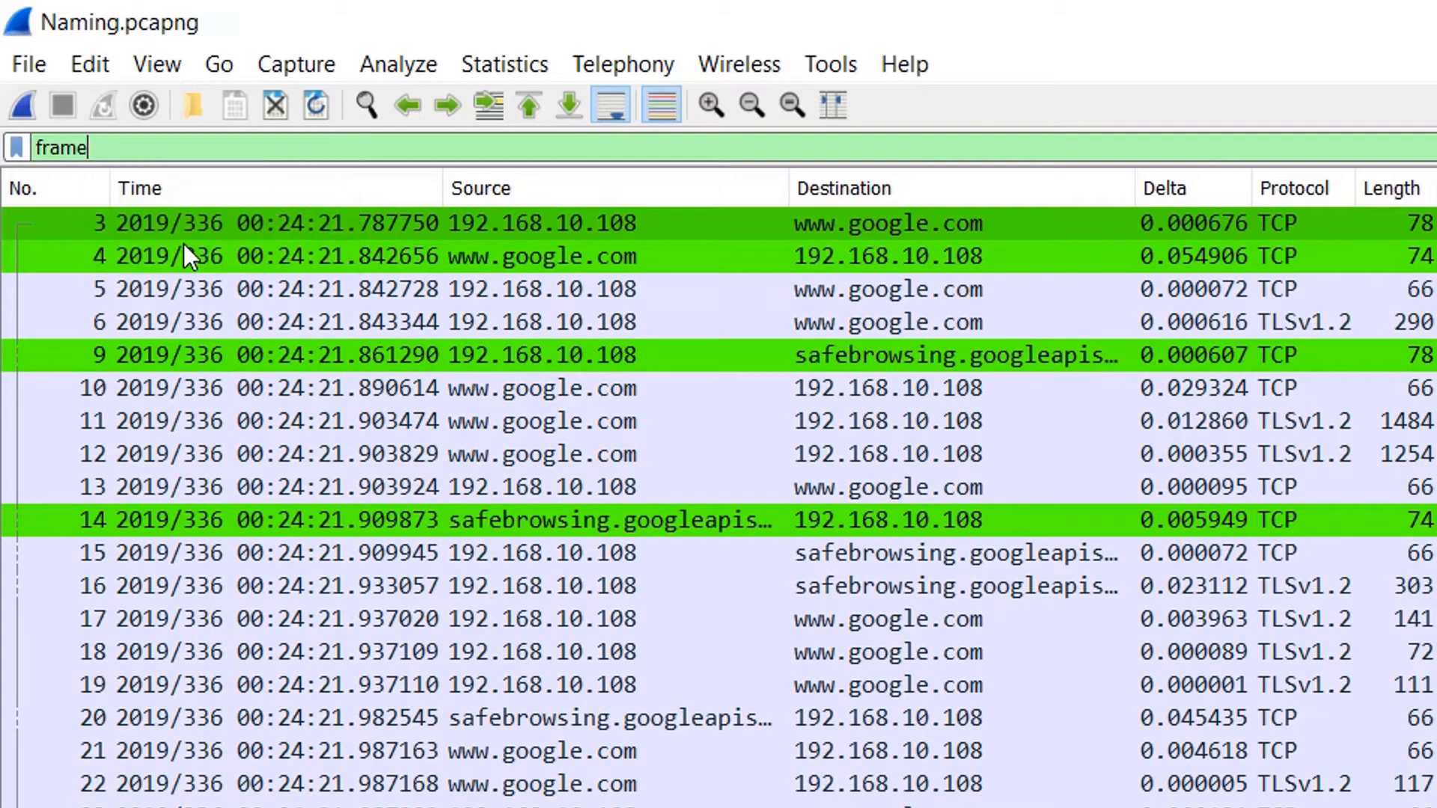
# Step: Complete the display filter as frame contains google, apply it, and look through the filtered packets
pyautogui.write('contains google')
pyautogui.press('Return')
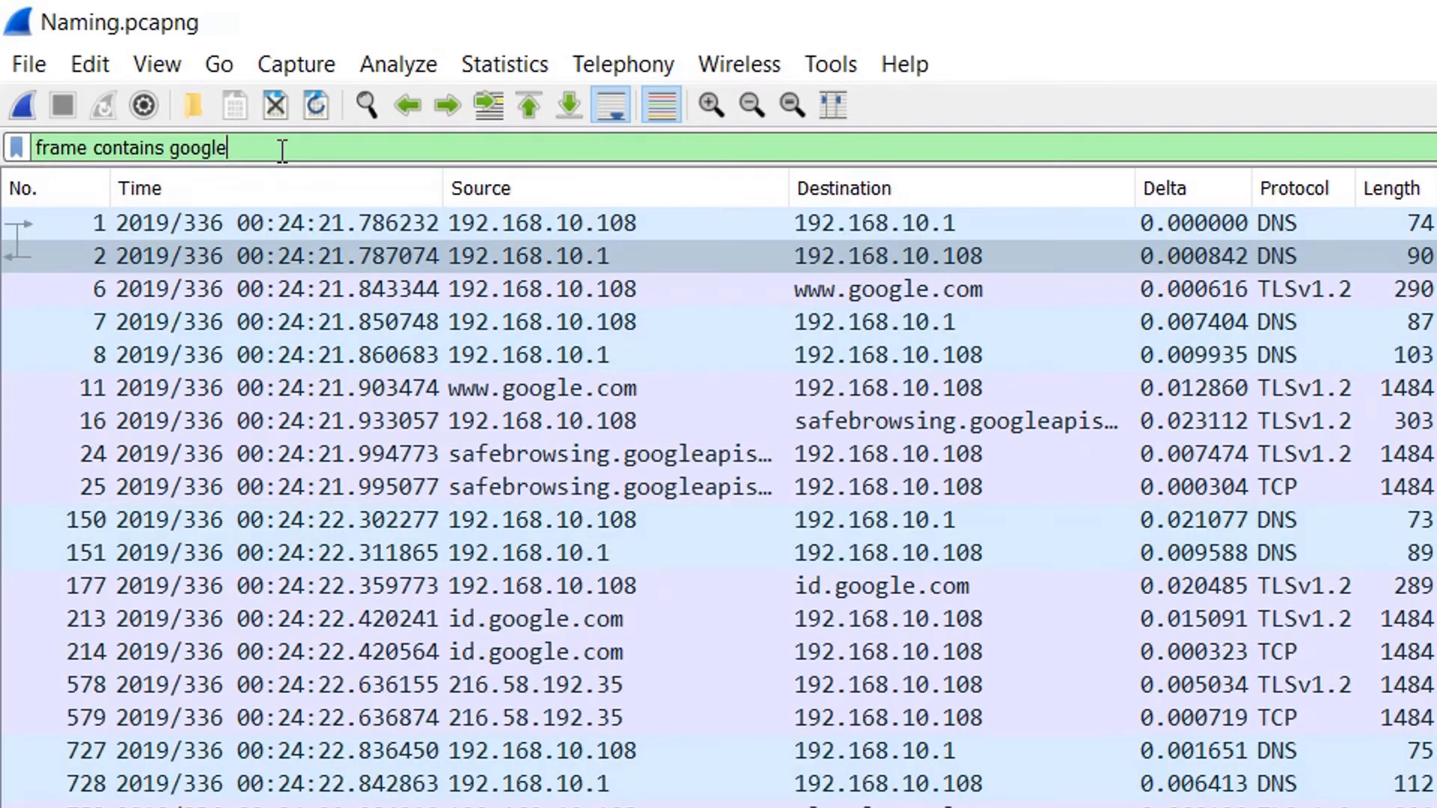
pyautogui.scroll(-2, 931, 389)
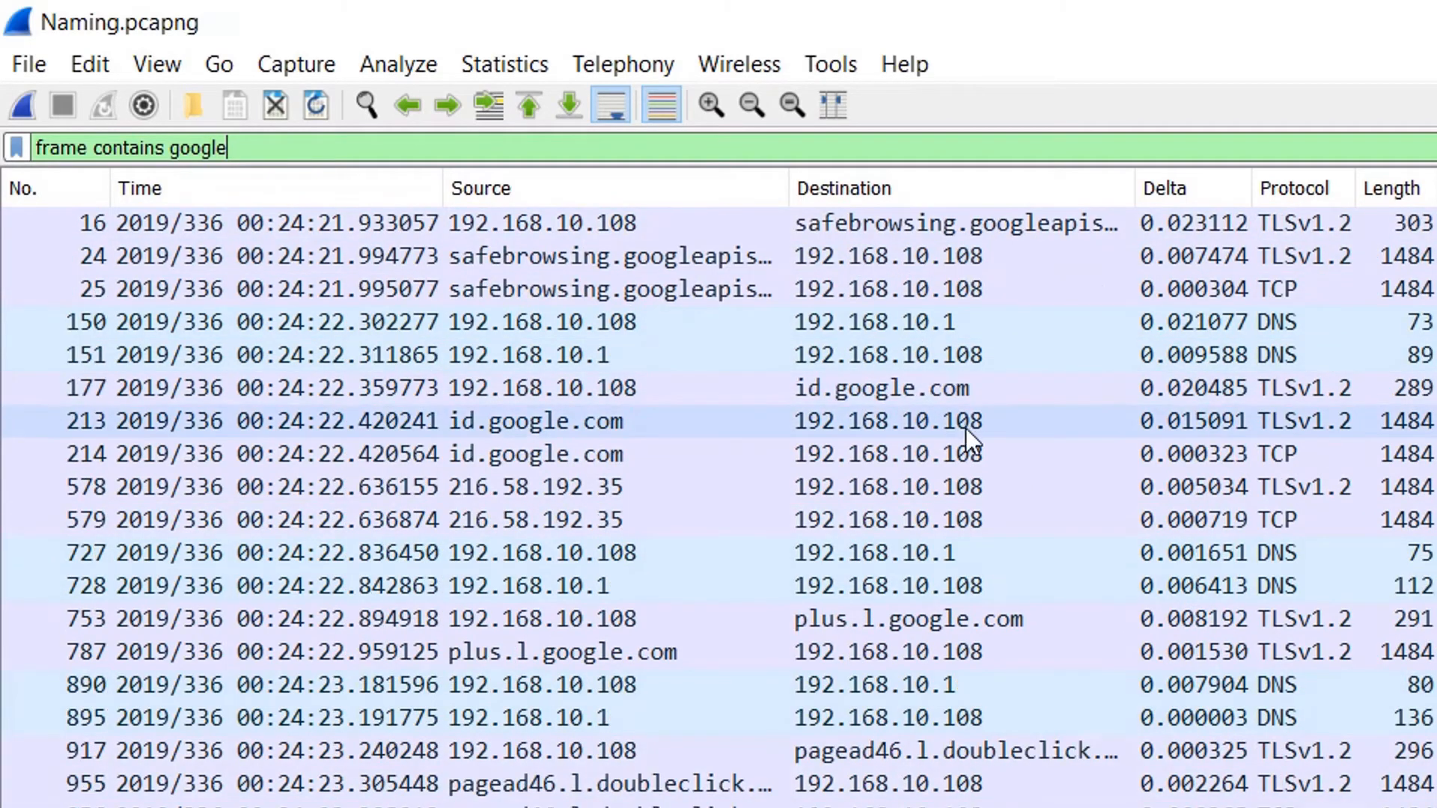
pyautogui.scroll(2, 347, 378)
pyautogui.scroll(-2, 249, 591)
pyautogui.scroll(1, 208, 458)
pyautogui.press('Down')
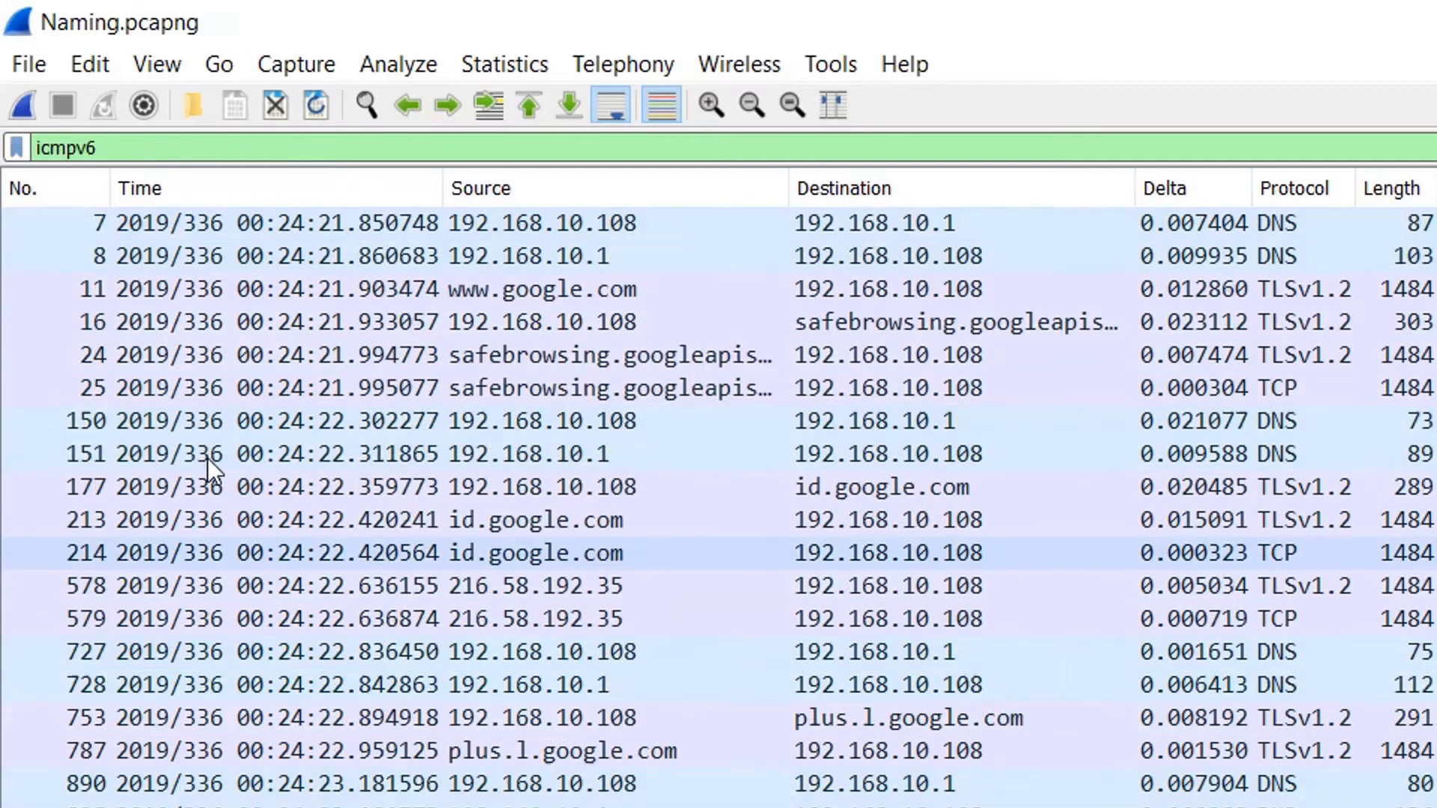
pyautogui.scroll(1, 208, 458)
pyautogui.scroll(-2, 210, 447)
pyautogui.scroll(2, 213, 373)
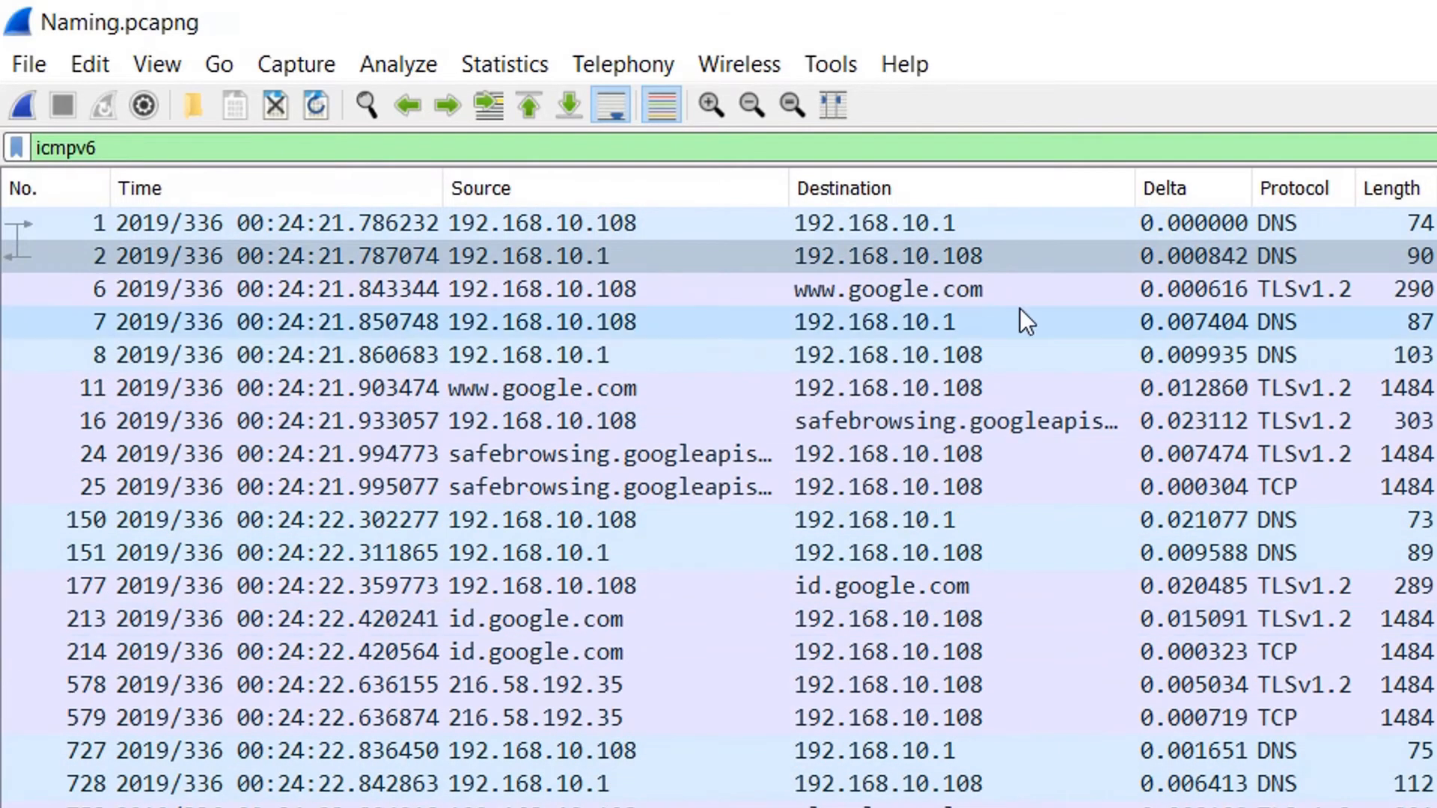
pyautogui.press('BackSpace')
pyautogui.press('BackSpace')
pyautogui.press('BackSpace')
pyautogui.press('BackSpace')
pyautogui.press('BackSpace')
pyautogui.press('BackSpace')
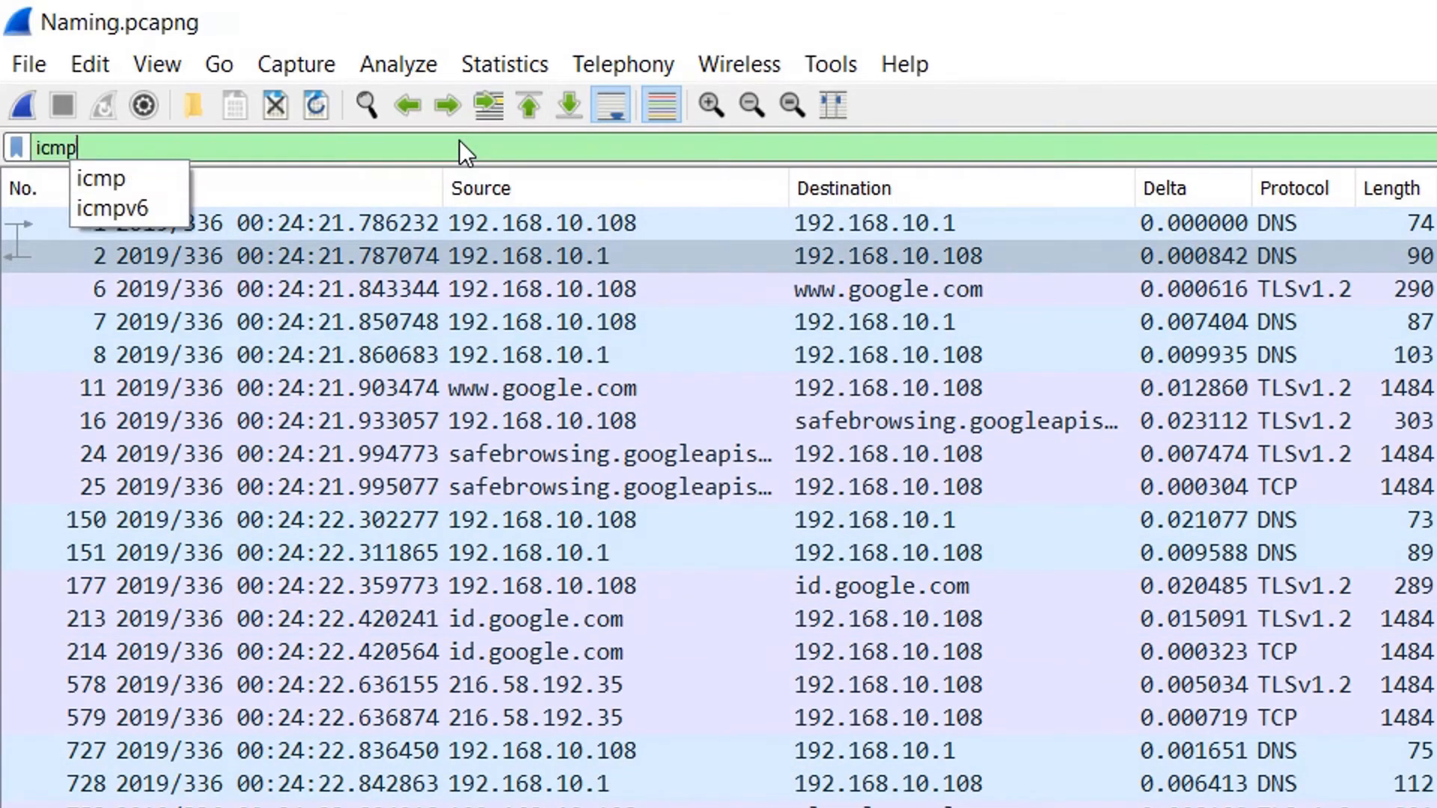
# Step: Reapply the earlier frame contains google display filter and review the packet list
pyautogui.write('fram')
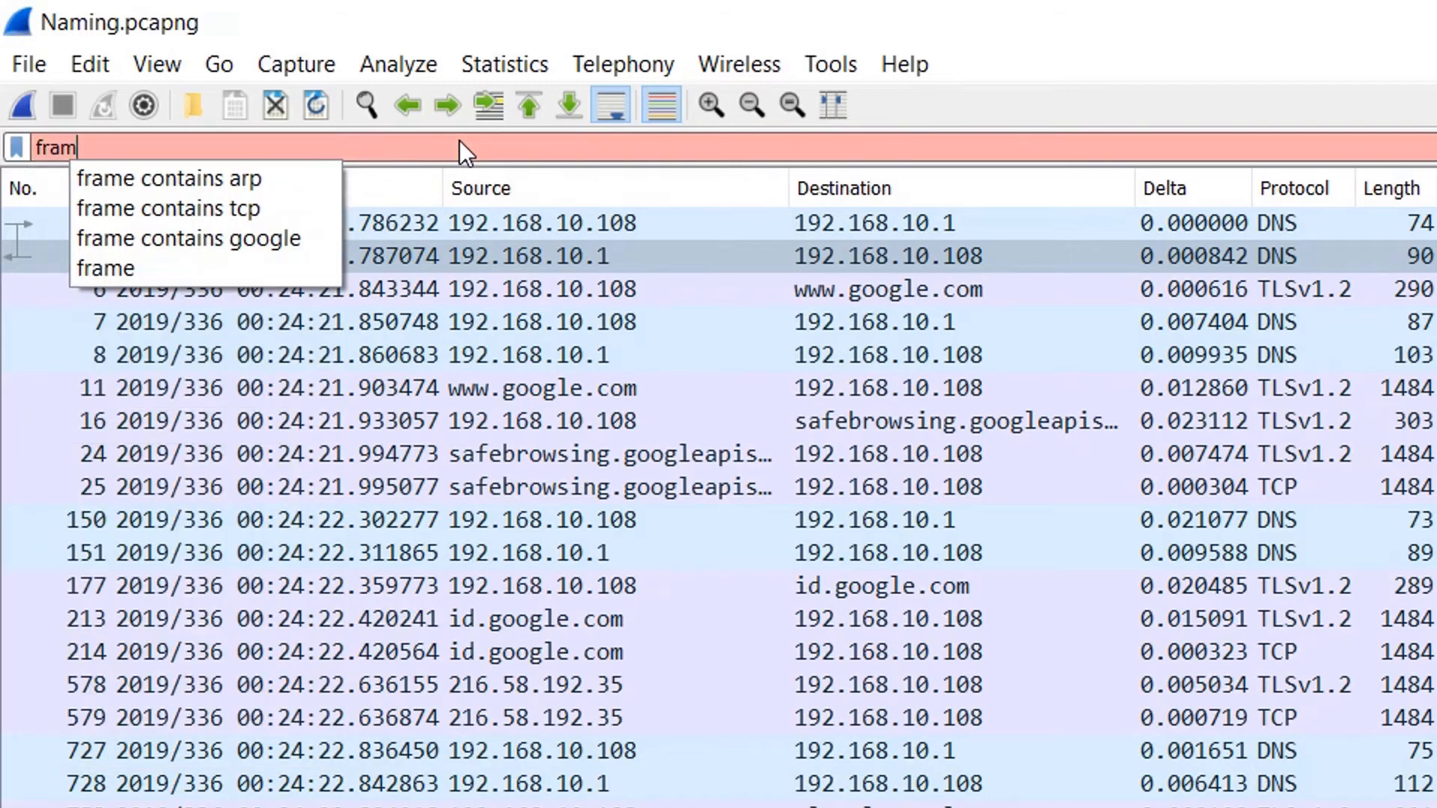
pyautogui.press('Down')
pyautogui.press('Down')
pyautogui.press('Return')
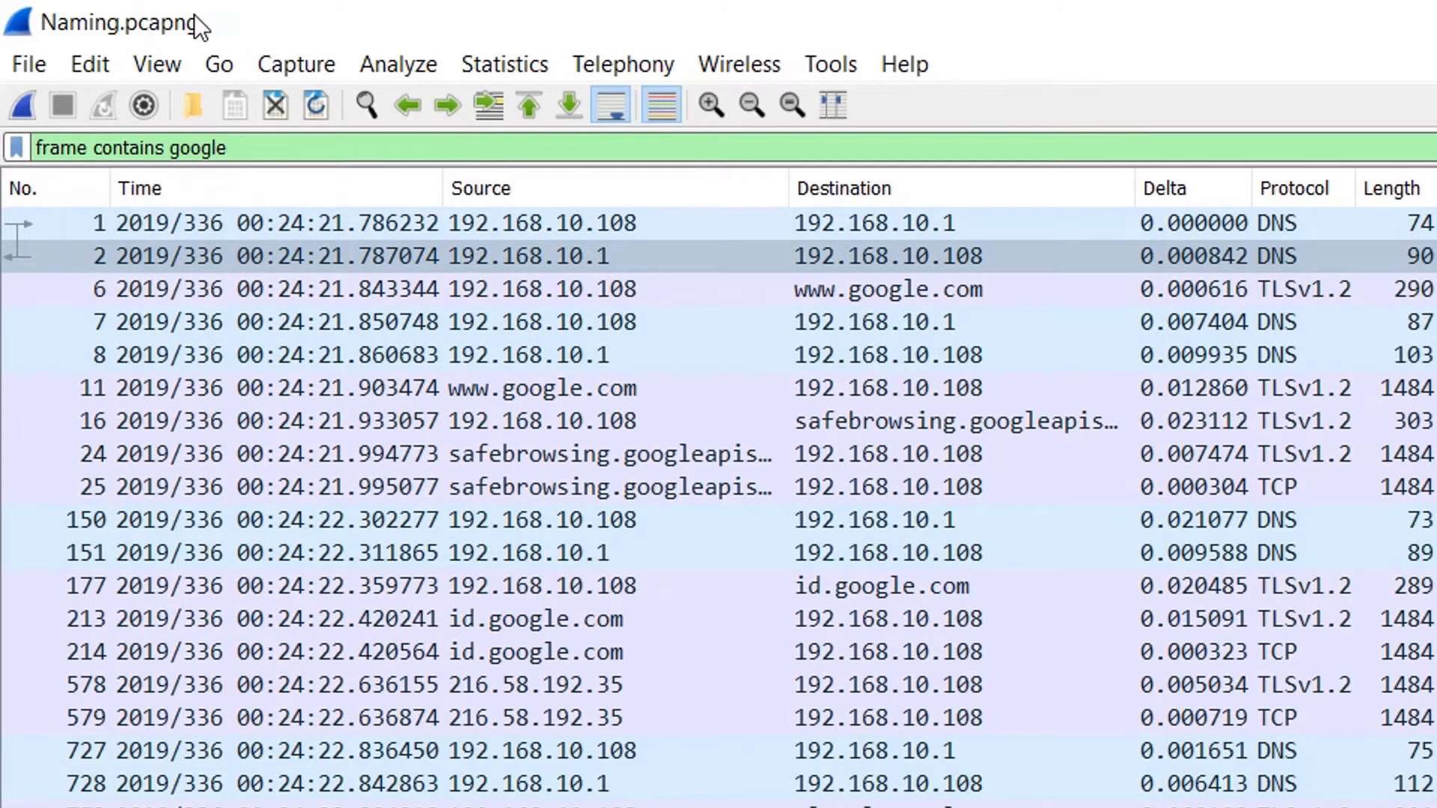
pyautogui.scroll(-2, 524, 519)
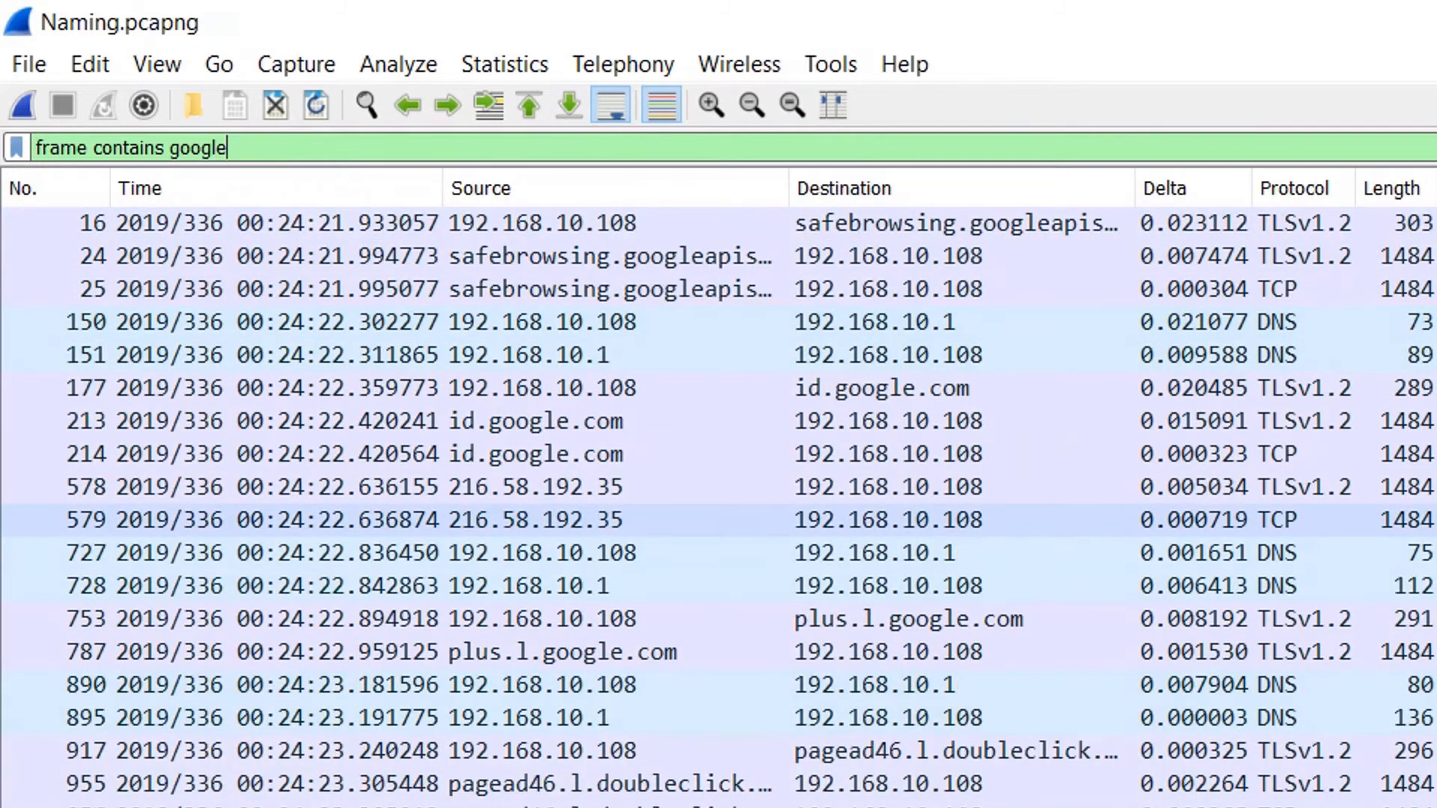
pyautogui.scroll(2, 524, 519)
pyautogui.click(524, 256)
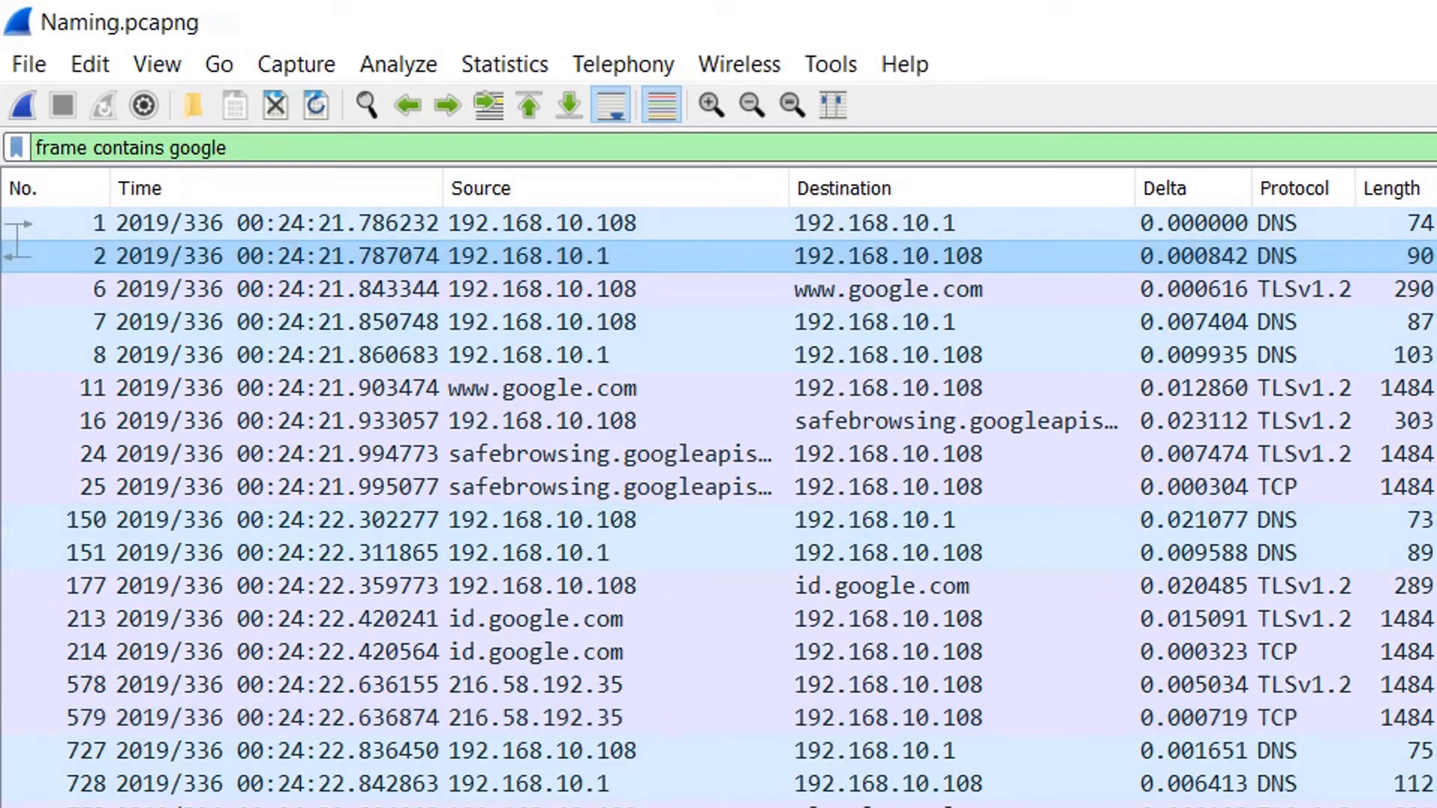
pyautogui.click(972, 227)
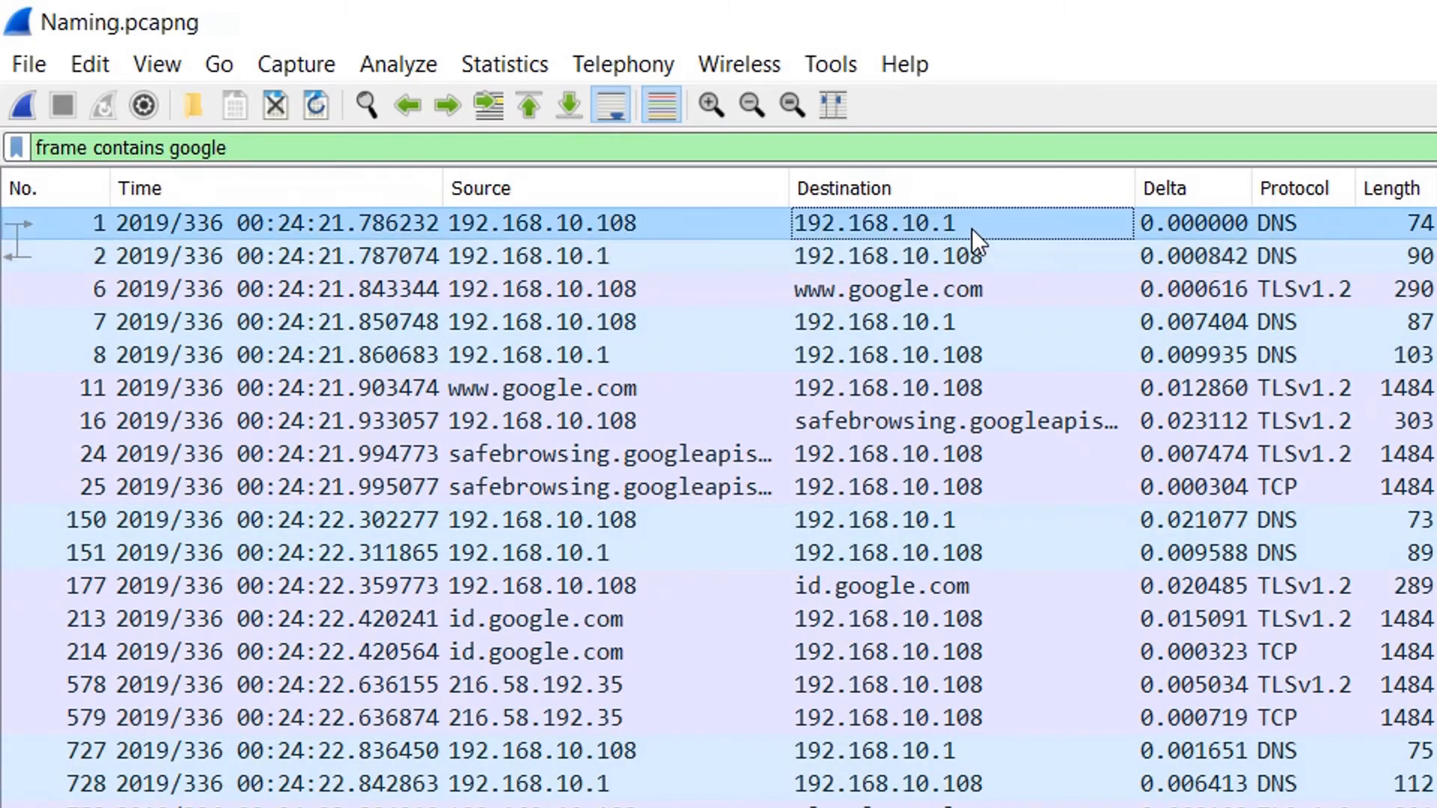
pyautogui.click(1048, 262)
pyautogui.click(983, 289)
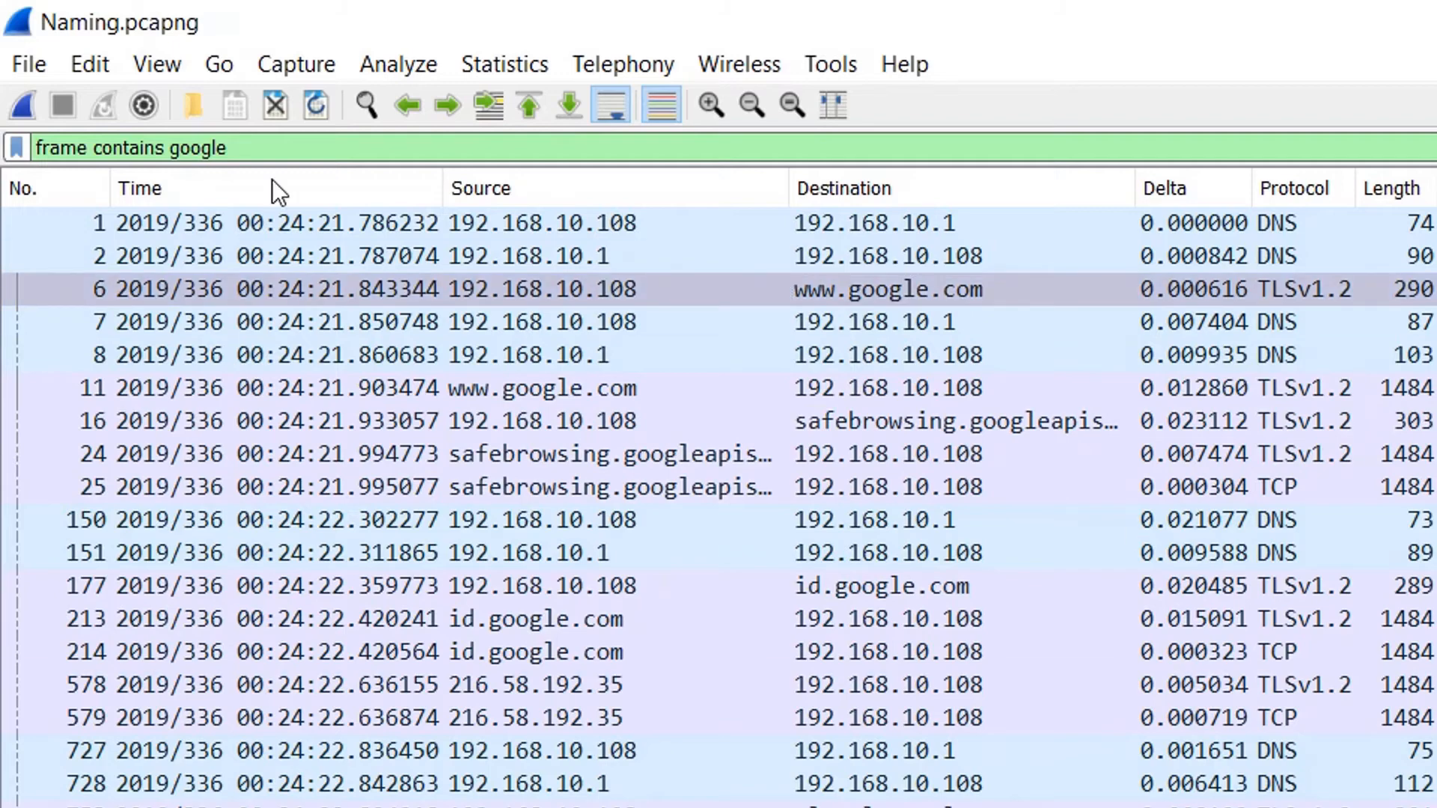
# Step: Set pane 3 to Packet Bytes in the layout preferences and accept the change
pyautogui.click(90, 63)
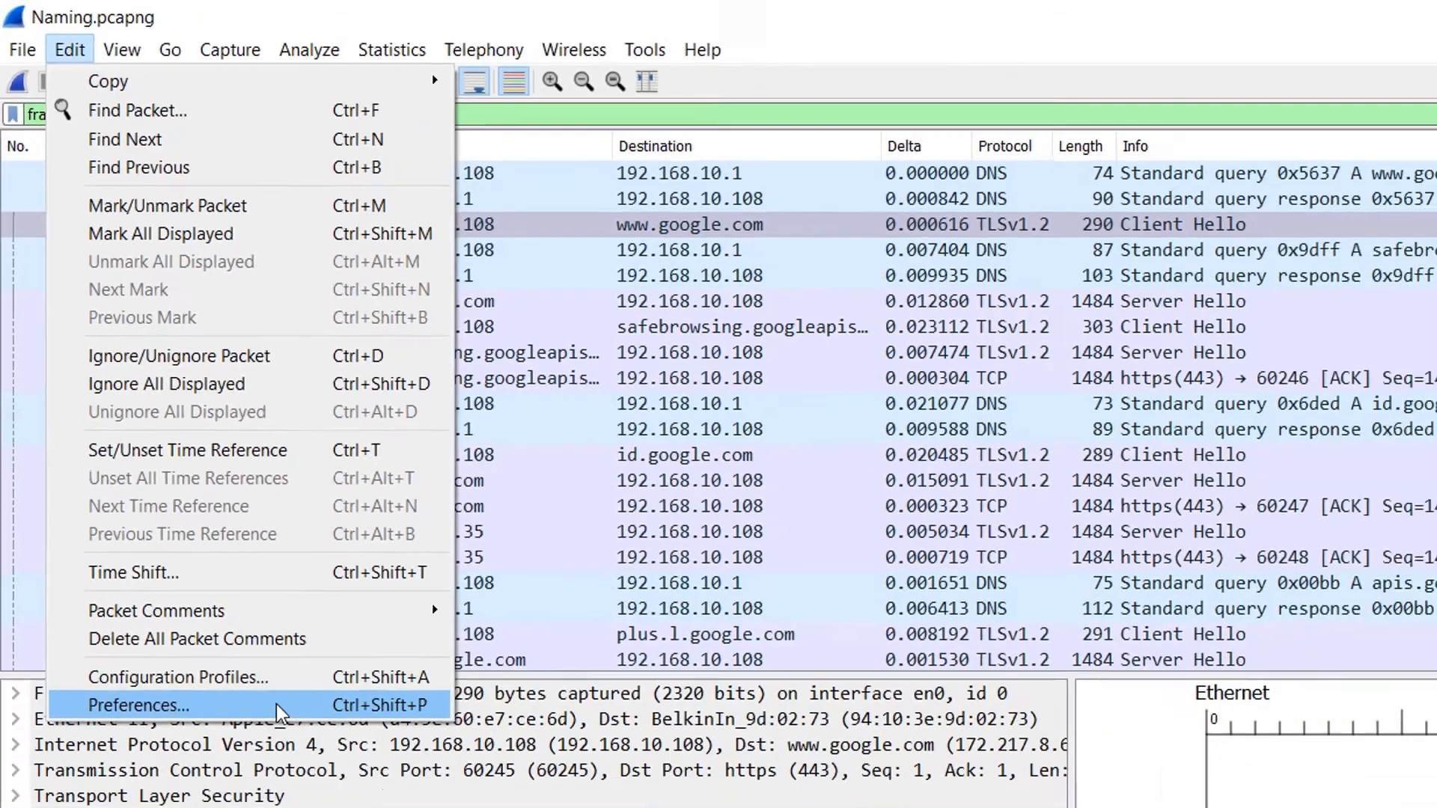
pyautogui.click(359, 807)
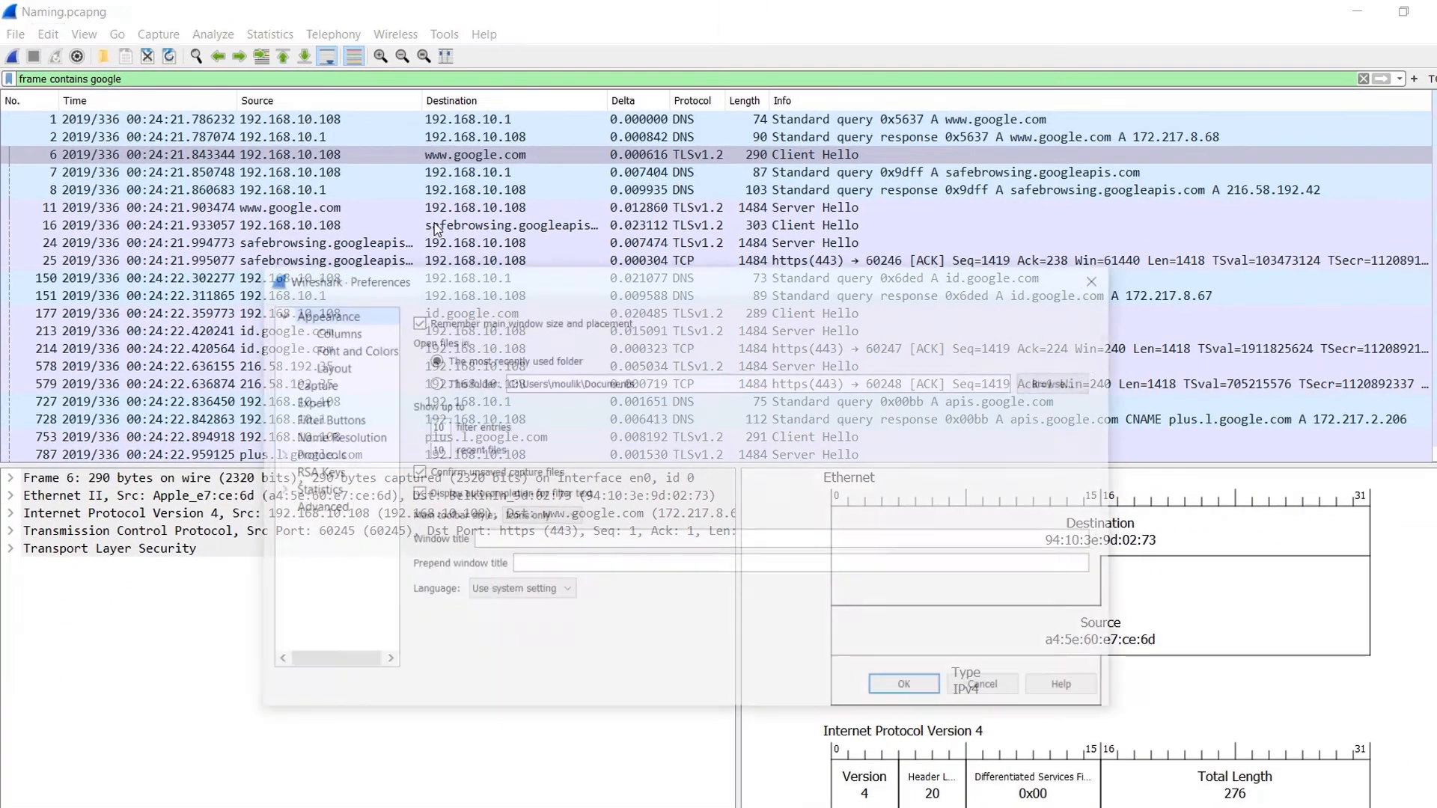
pyautogui.click(306, 401)
pyautogui.click(310, 384)
pyautogui.click(327, 366)
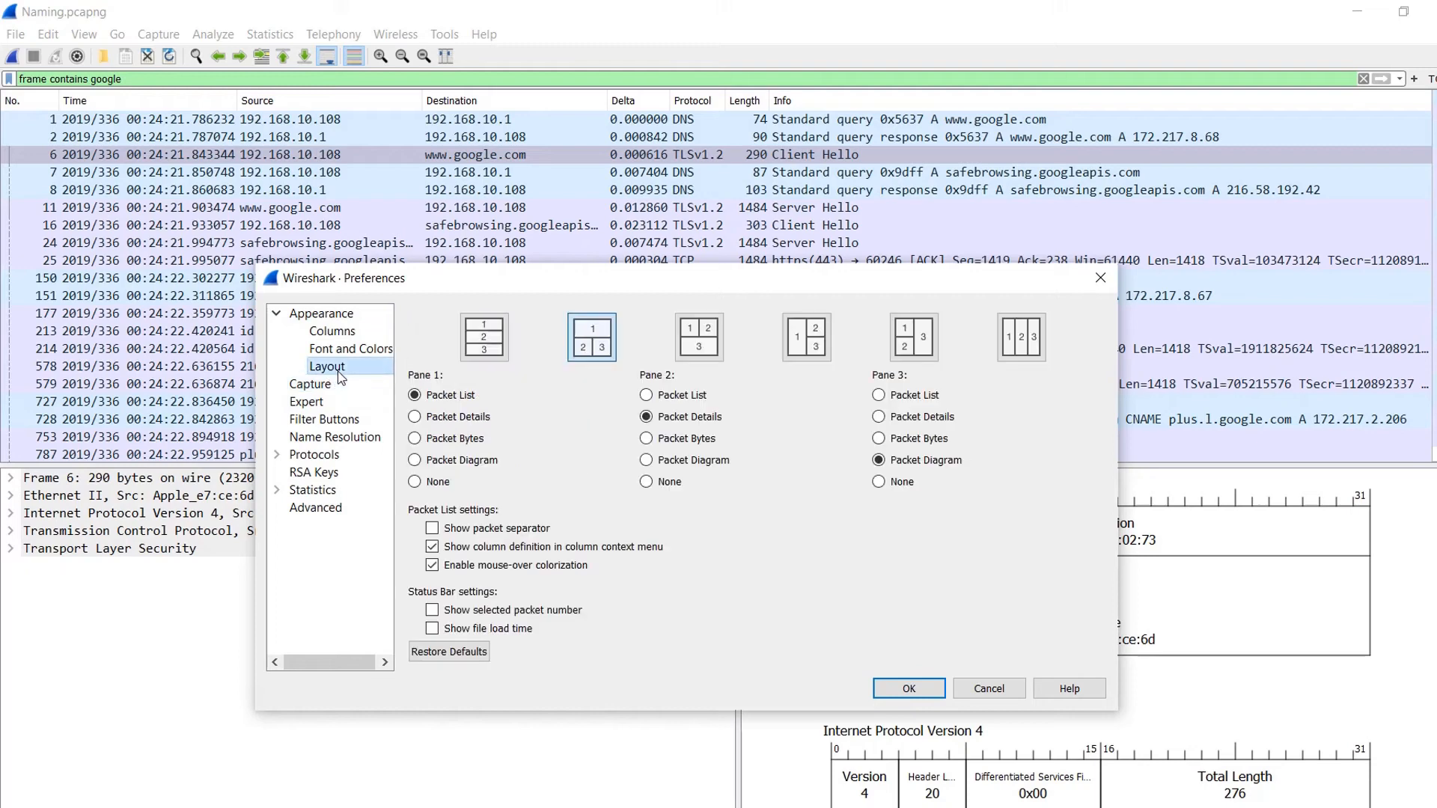
pyautogui.click(912, 440)
pyautogui.click(931, 687)
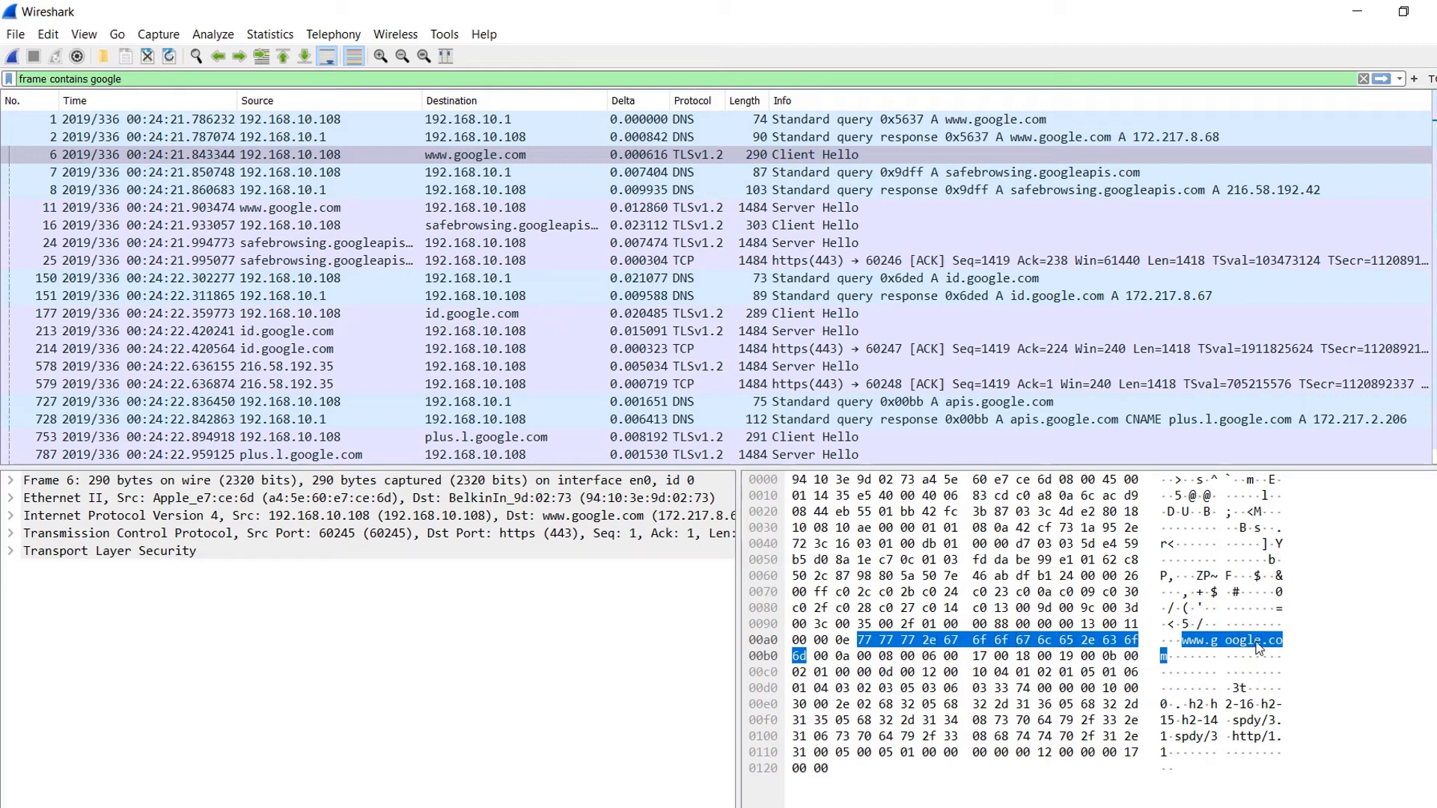
pyautogui.click(416, 120)
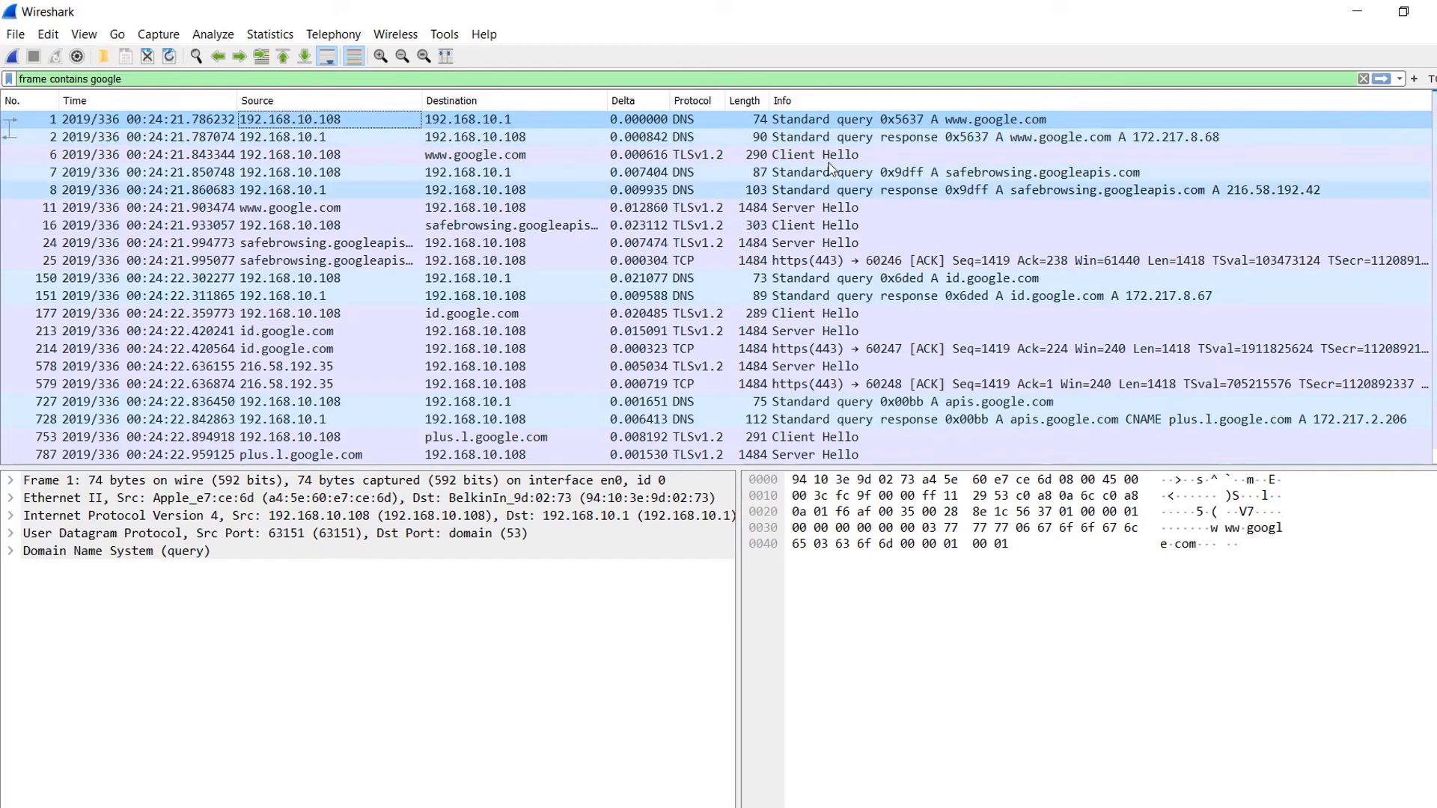
pyautogui.click(1181, 528)
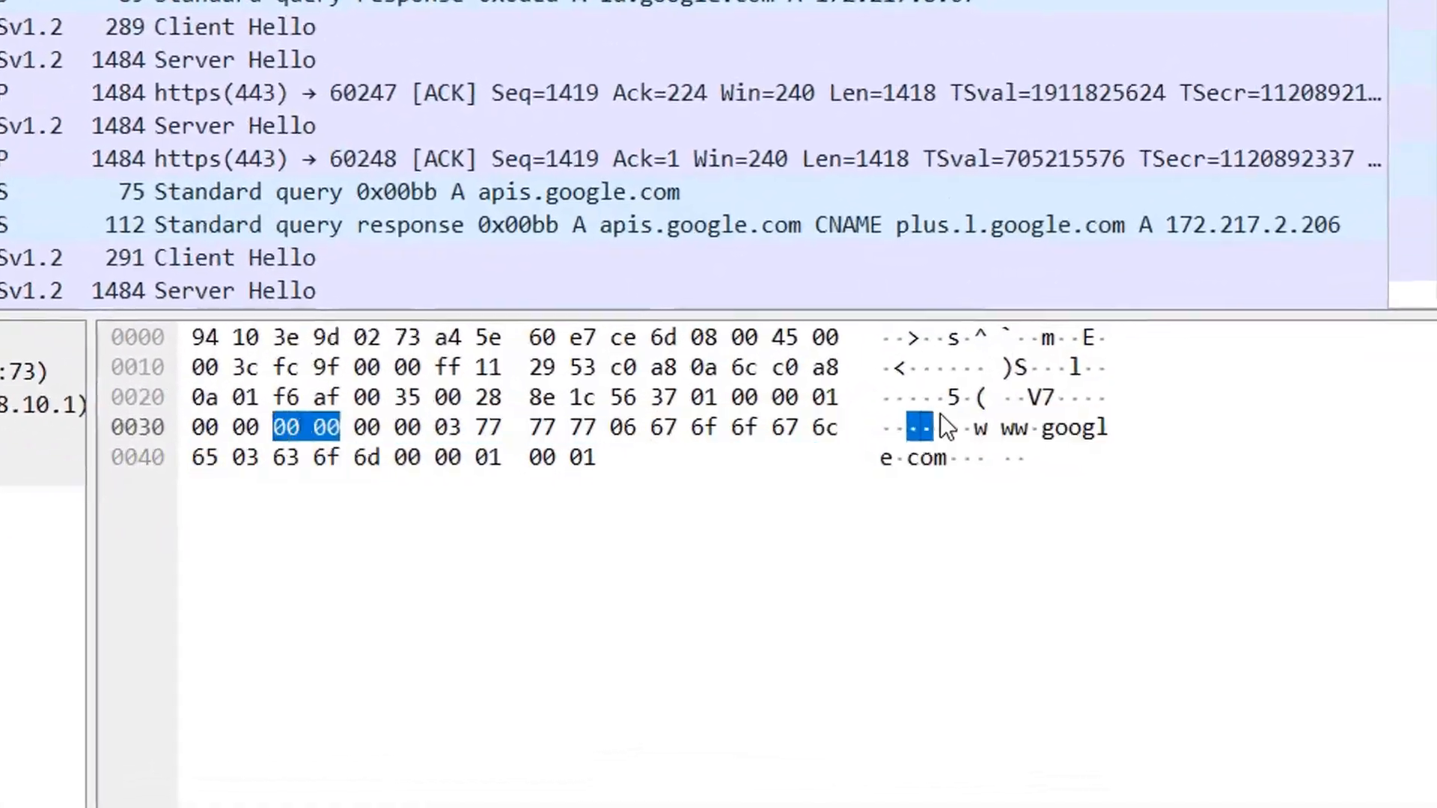
pyautogui.click(1017, 429)
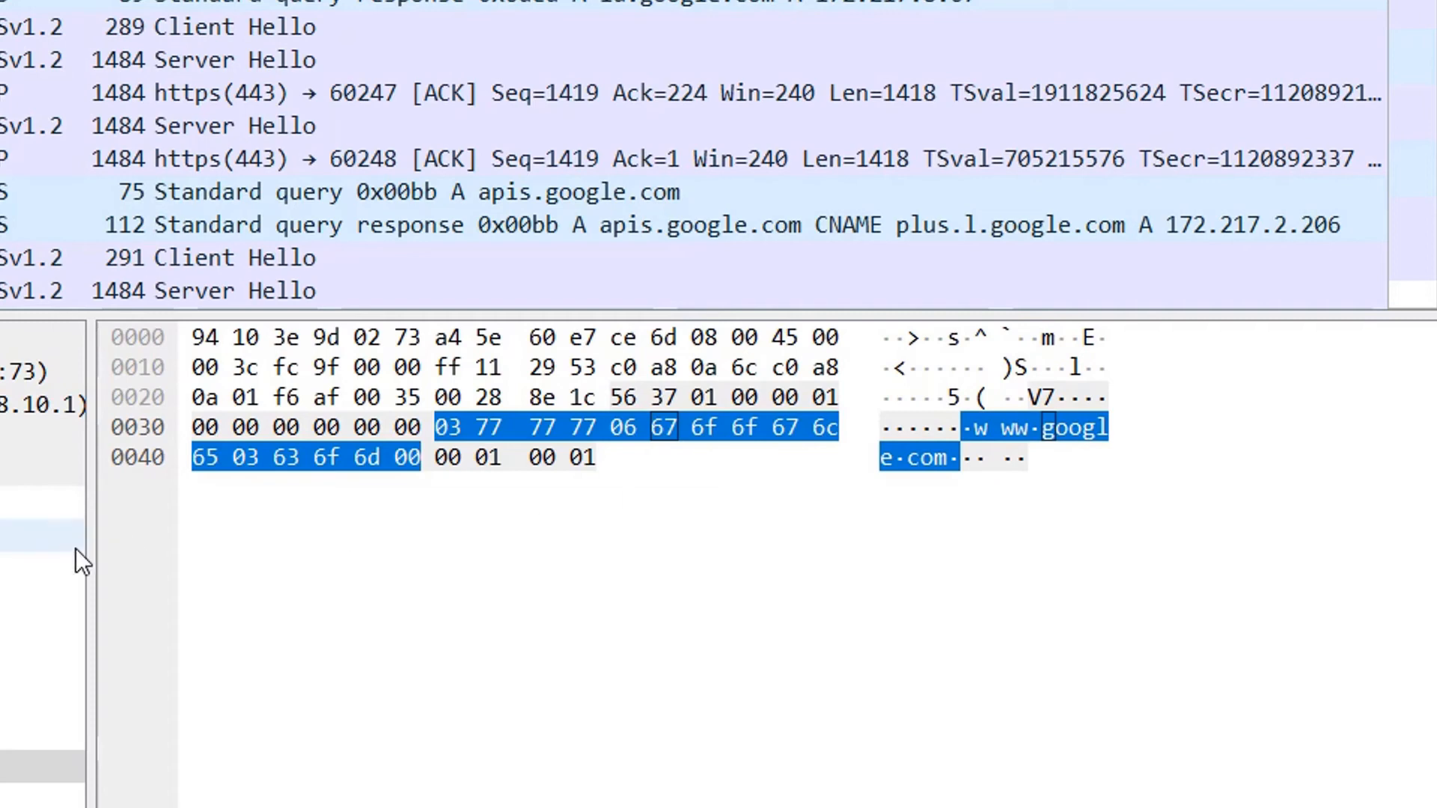
# Step: Widen the packet bytes pane slightly and enlarge the text by one level
pyautogui.moveTo(93, 546); pyautogui.dragTo(70, 488)
pyautogui.click(683, 561)
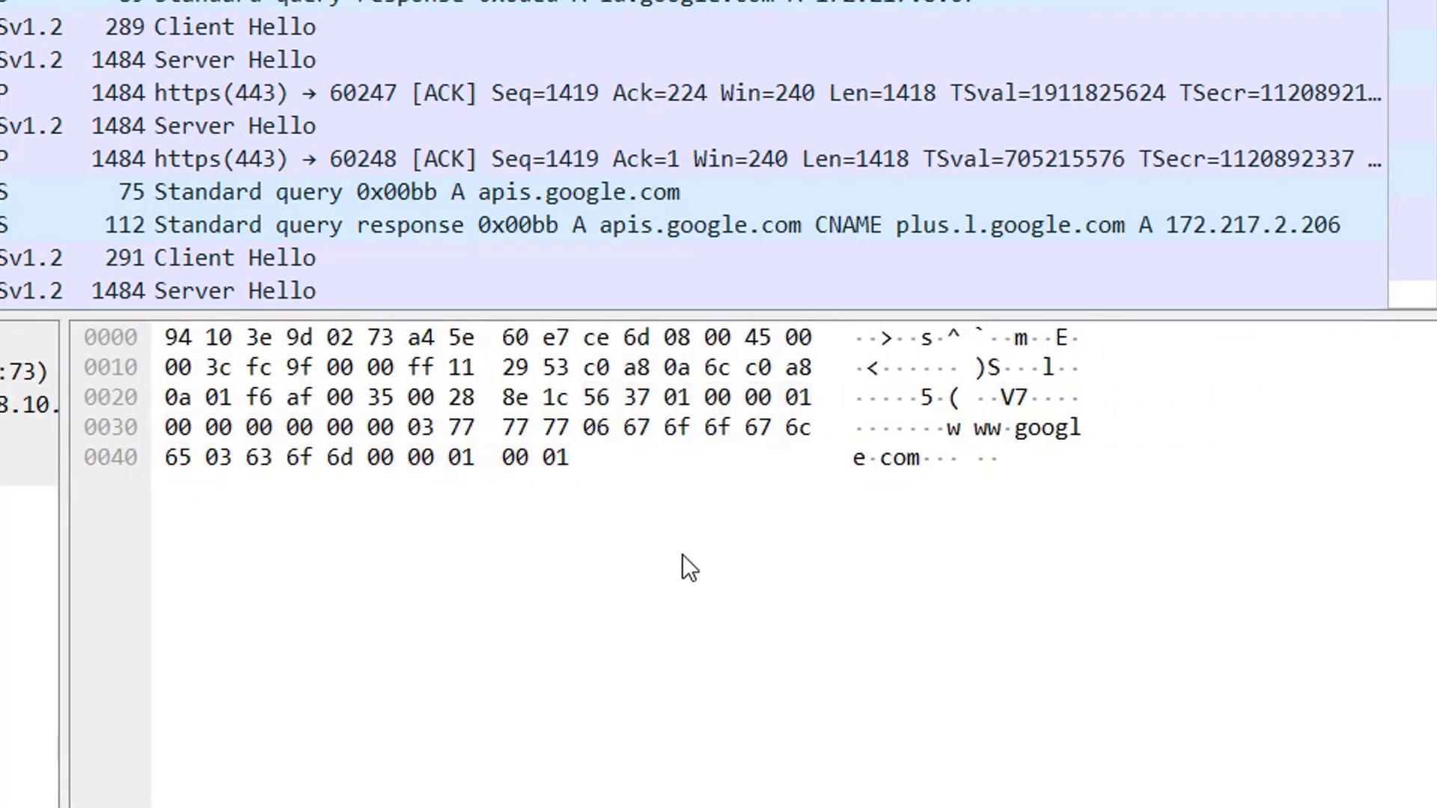
pyautogui.hotkey('ctrl', '+')
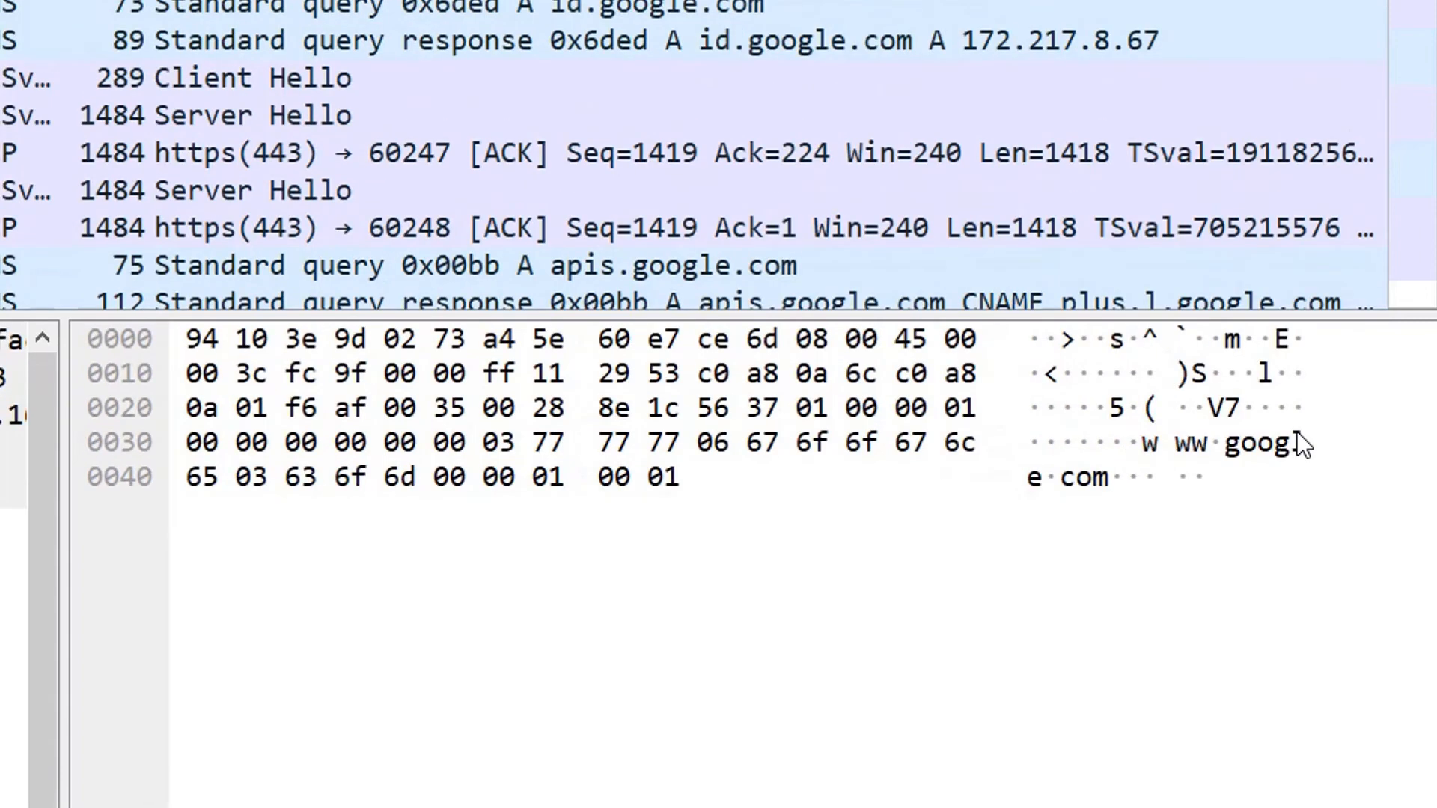
pyautogui.click(1006, 438)
pyautogui.click(1126, 477)
pyautogui.click(1100, 442)
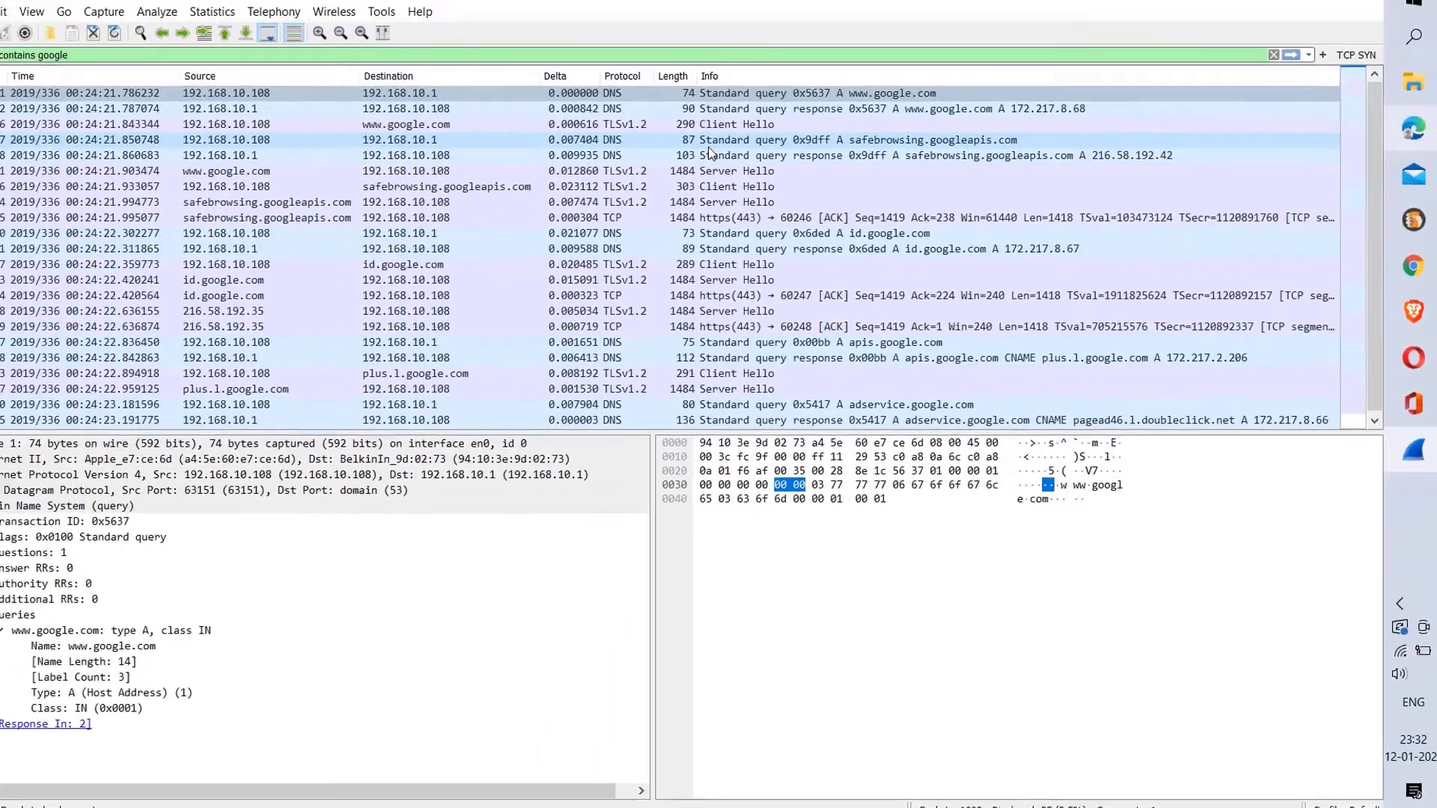
pyautogui.hotkey('ctrl', '+')
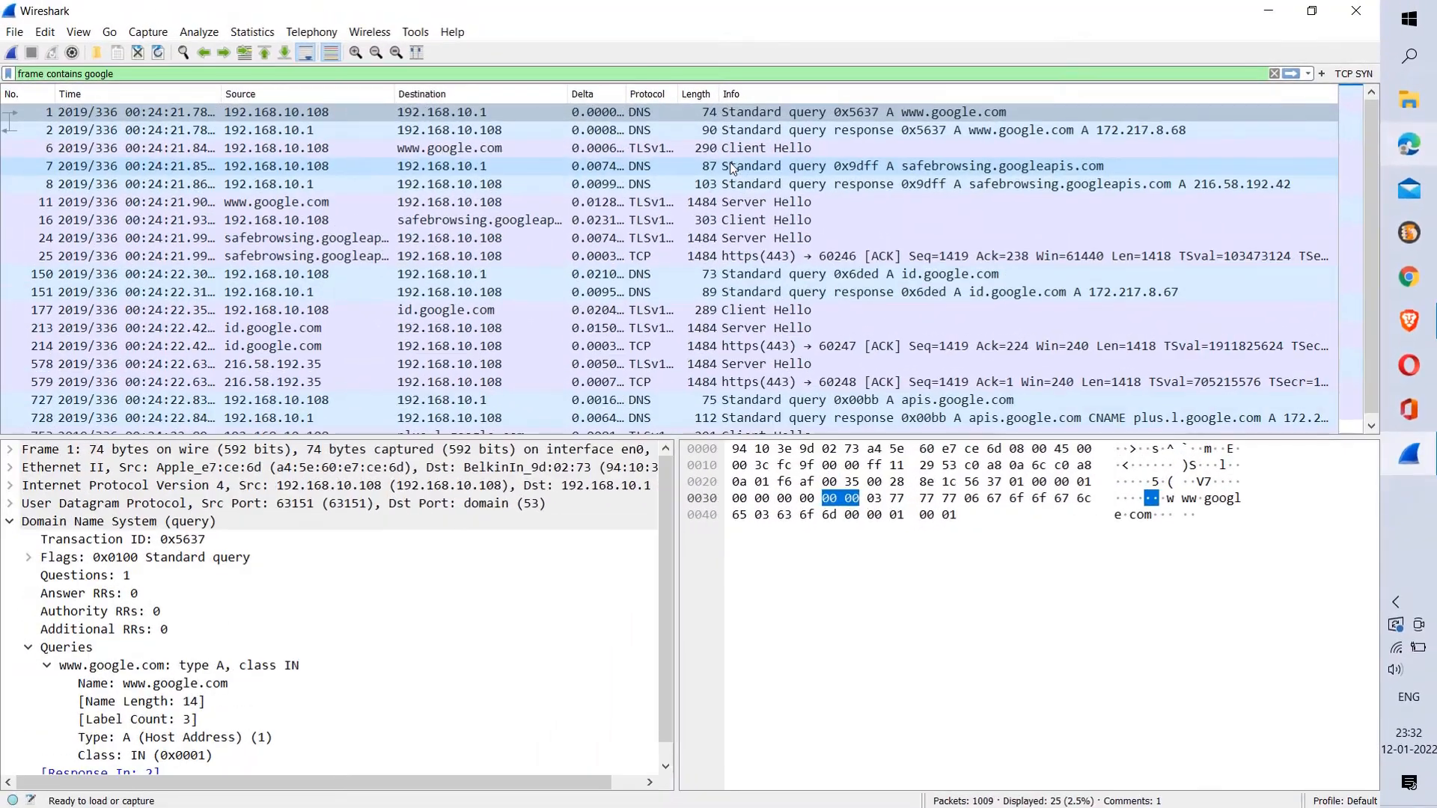
# Step: Switch to the Techyrick article in Brave and review it from the conclusion back up to the contents list and introduction
pyautogui.click(1409, 322)
pyautogui.scroll(-5, 515, 396)
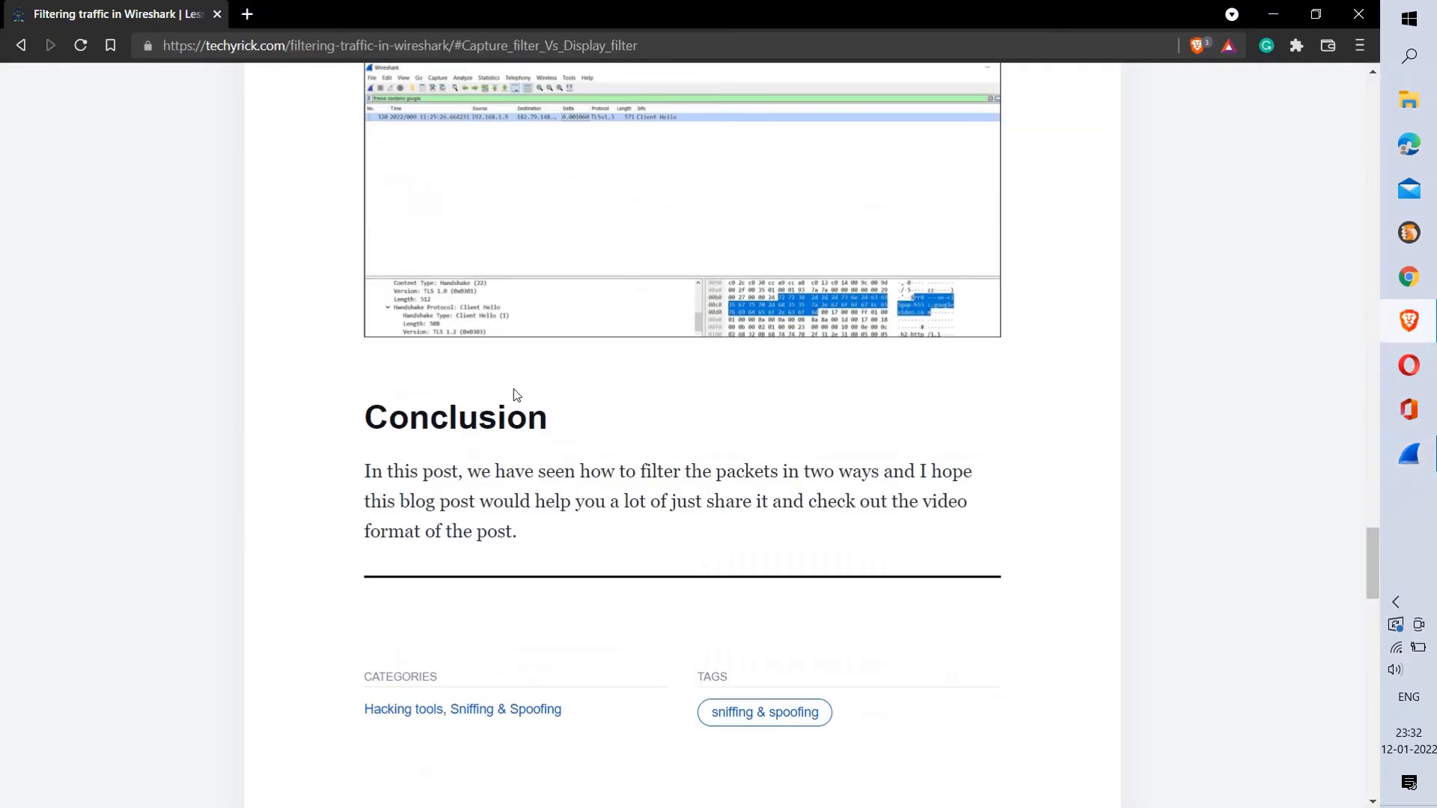
pyautogui.scroll(10, 514, 395)
pyautogui.scroll(20, 515, 386)
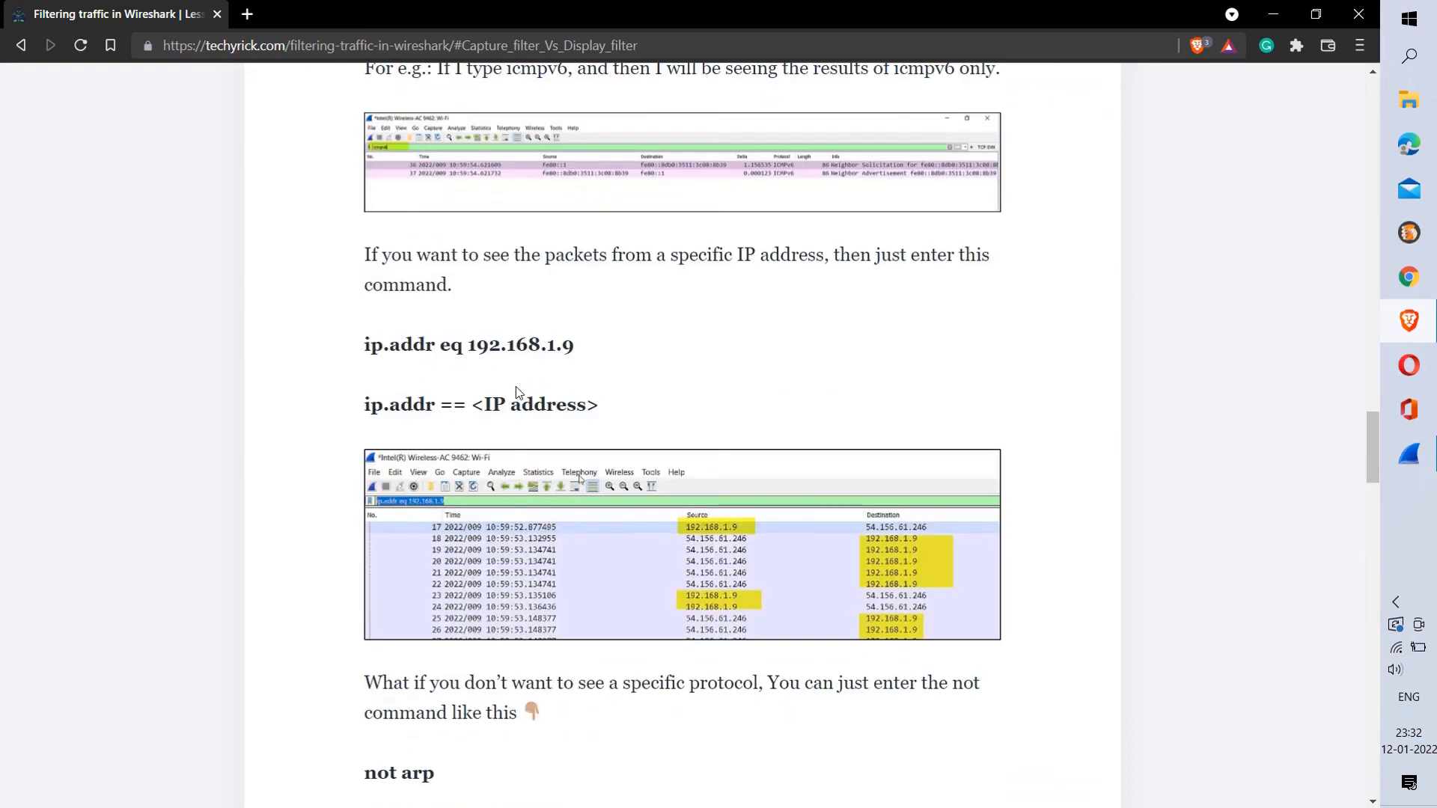
pyautogui.scroll(5, 520, 377)
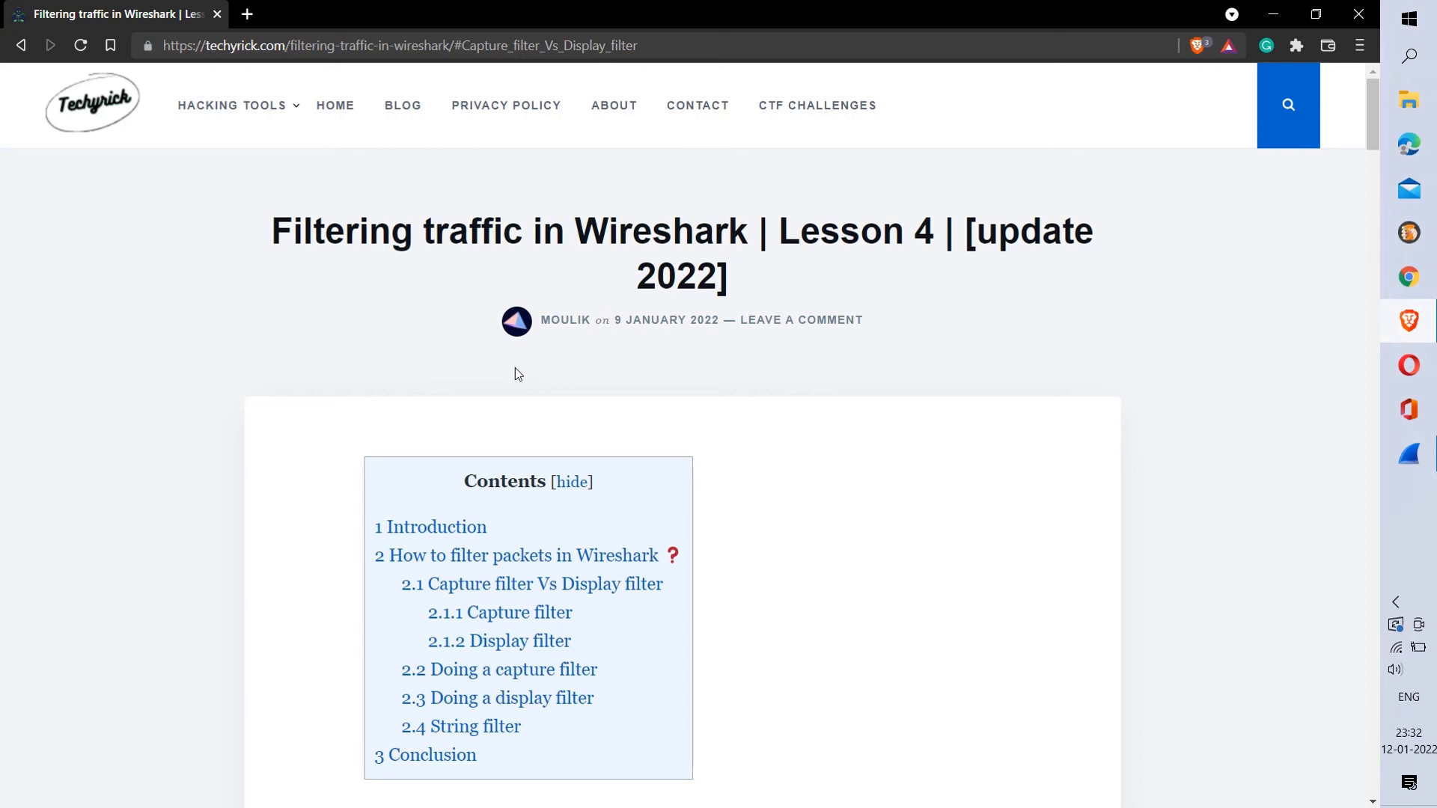
pyautogui.click(509, 647)
pyautogui.scroll(-2, 509, 648)
pyautogui.scroll(-2, 505, 498)
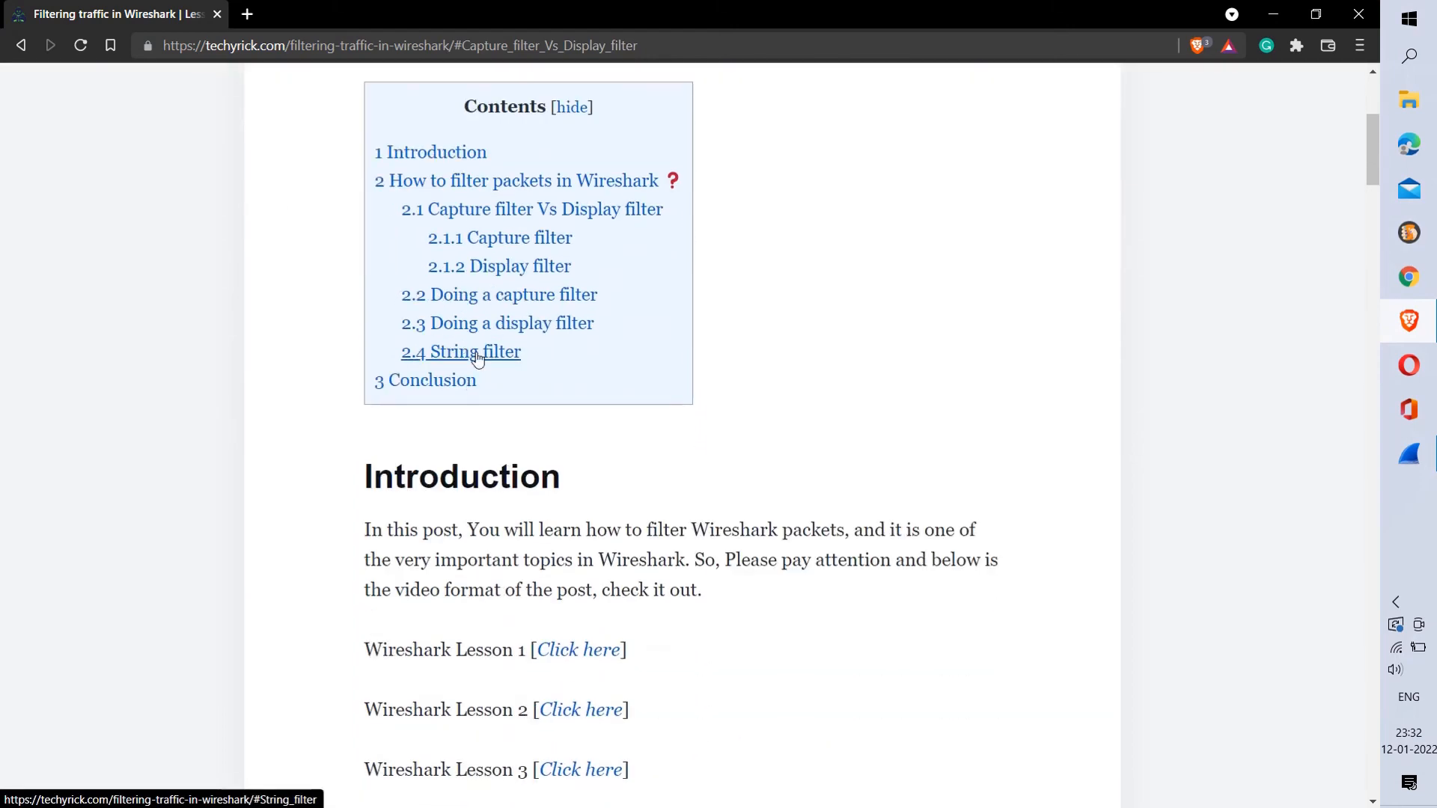
# Step: Switch back to Wireshark and clear the frame contains google expression from the display filter
pyautogui.click(1414, 466)
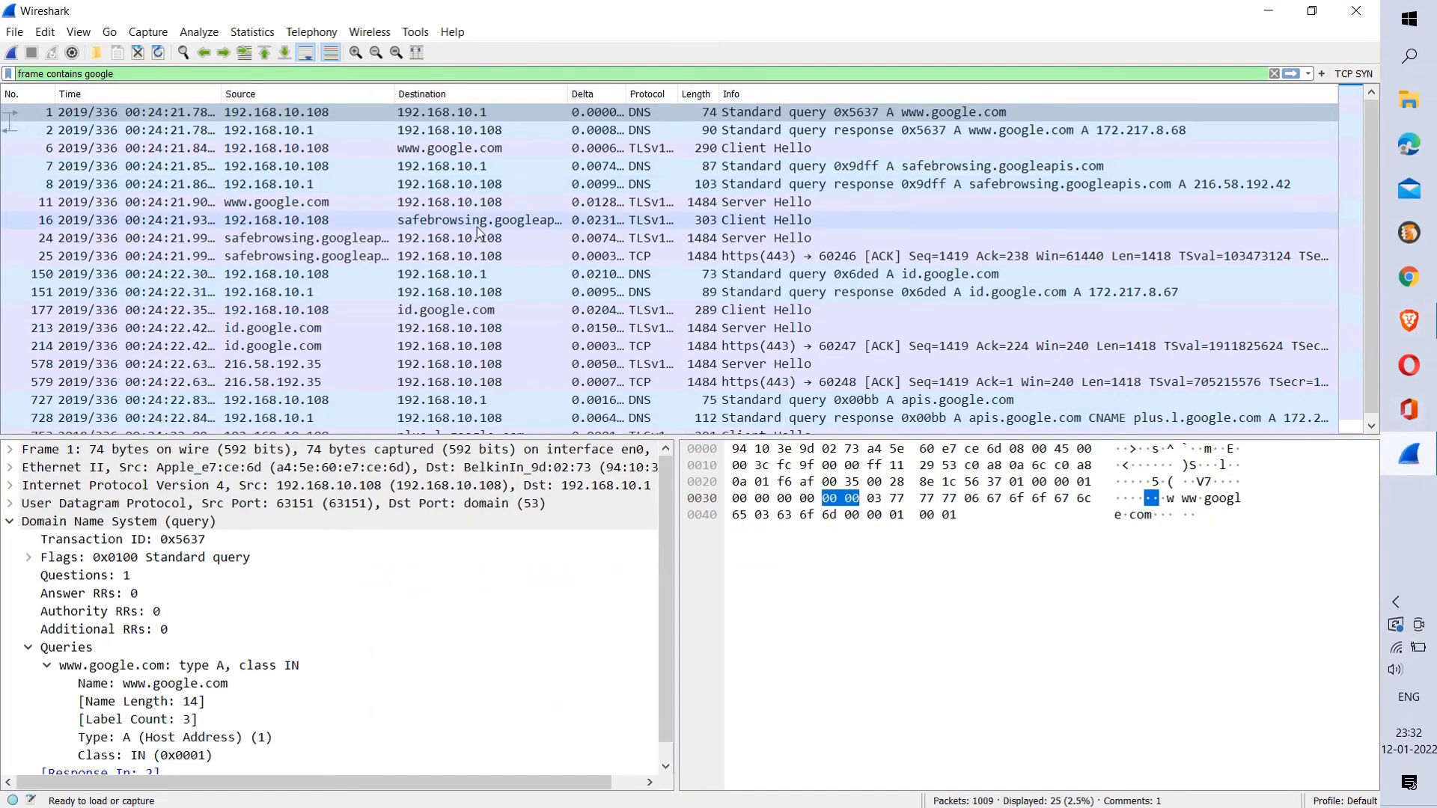
pyautogui.click(243, 75)
pyautogui.press('BackSpace')
pyautogui.press('BackSpace')
pyautogui.press('BackSpace')
pyautogui.press('BackSpace')
pyautogui.press('BackSpace')
pyautogui.press('BackSpace')
pyautogui.press('BackSpace')
pyautogui.press('BackSpace')
pyautogui.press('BackSpace')
pyautogui.press('BackSpace')
pyautogui.press('BackSpace')
pyautogui.press('BackSpace')
pyautogui.press('BackSpace')
pyautogui.press('BackSpace')
pyautogui.press('BackSpace')
pyautogui.press('BackSpace')
pyautogui.press('BackSpace')
pyautogui.press('BackSpace')
pyautogui.press('BackSpace')
pyautogui.press('BackSpace')
pyautogui.press('BackSpace')
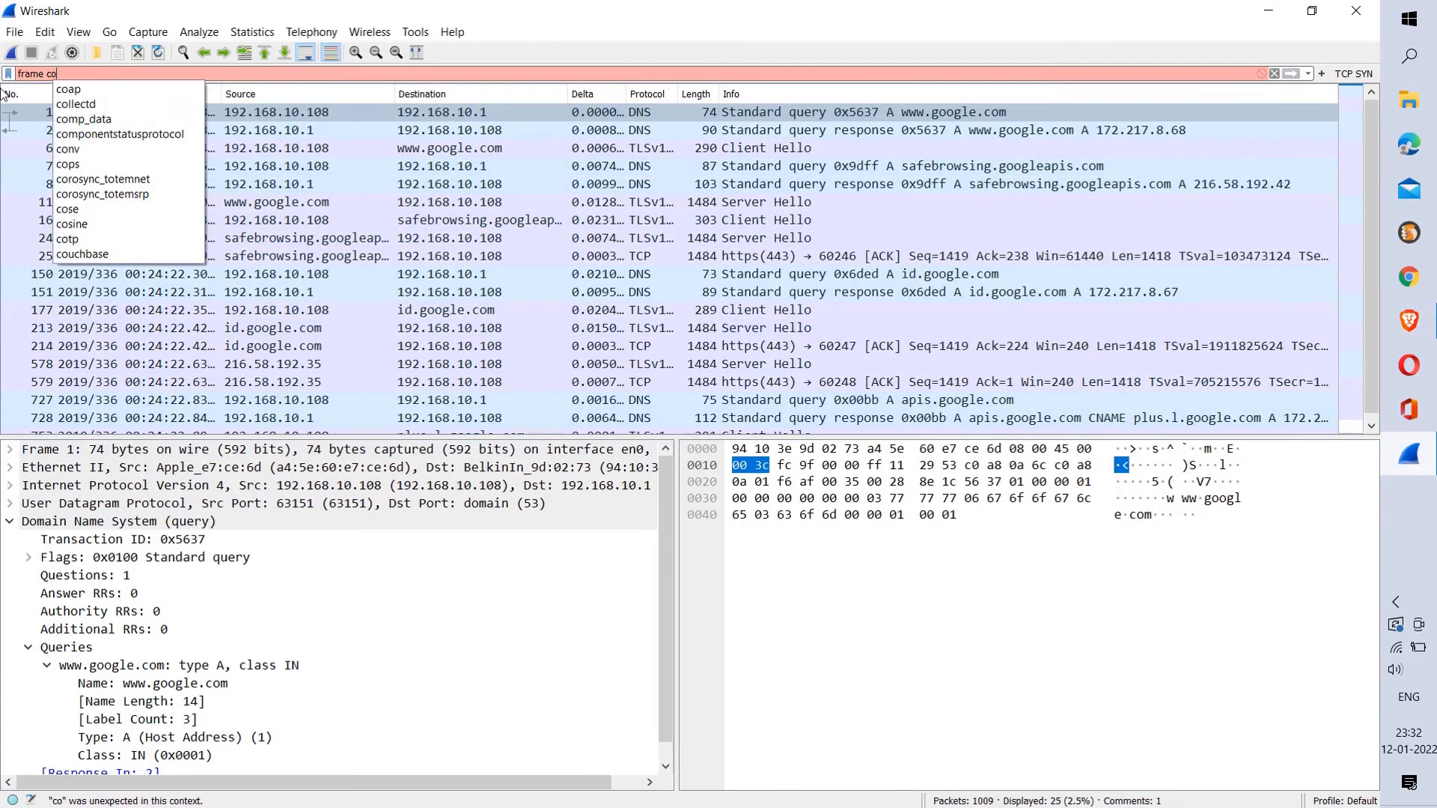